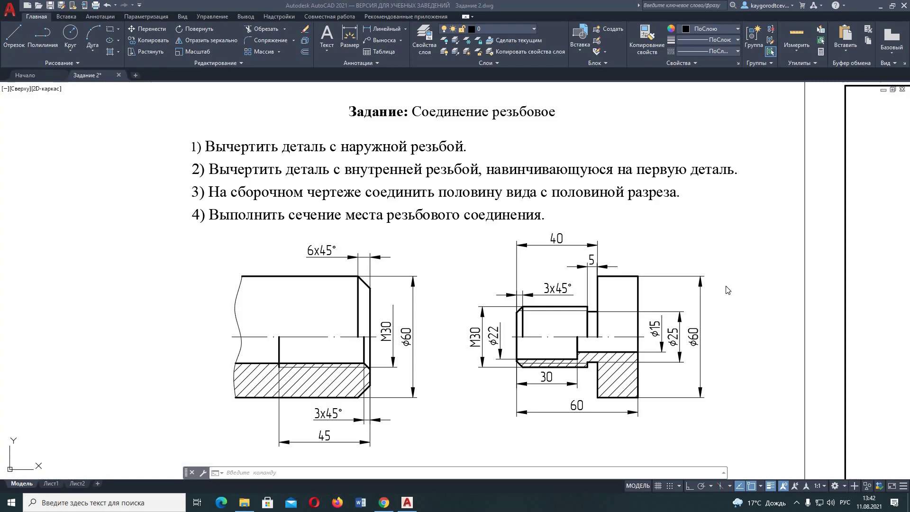
# - Zoom out and pan so the empty A4 frame sits beside the task sheet
pyautogui.scroll(-2, 729, 290)
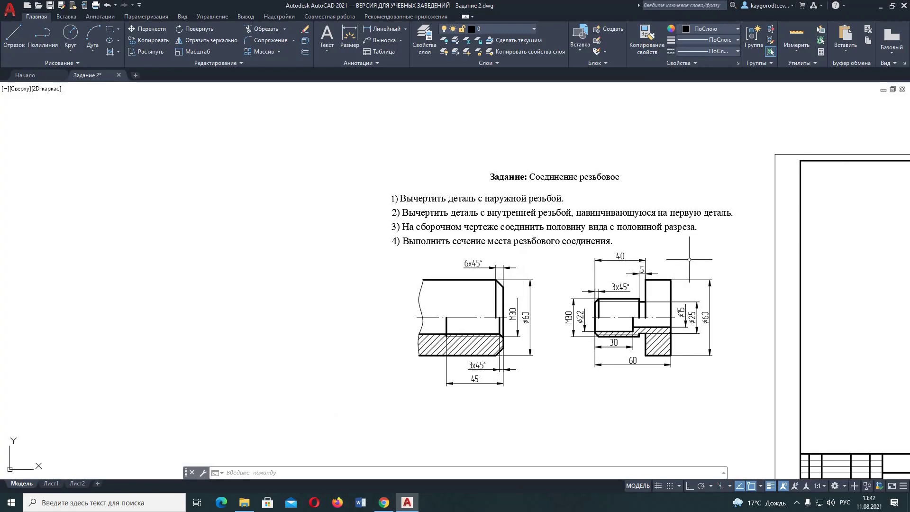
pyautogui.moveTo(697, 259); pyautogui.dragTo(436, 207, button='middle')
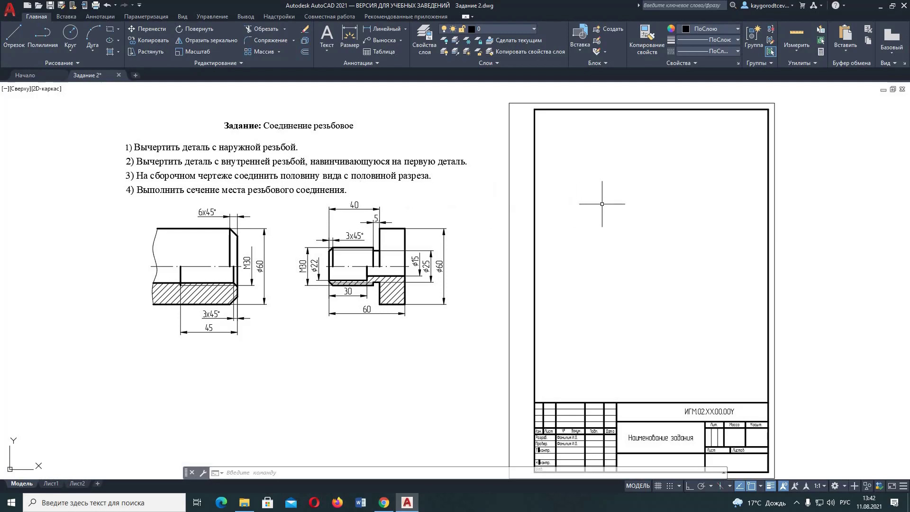
pyautogui.moveTo(588, 206); pyautogui.dragTo(497, 200, button='middle')
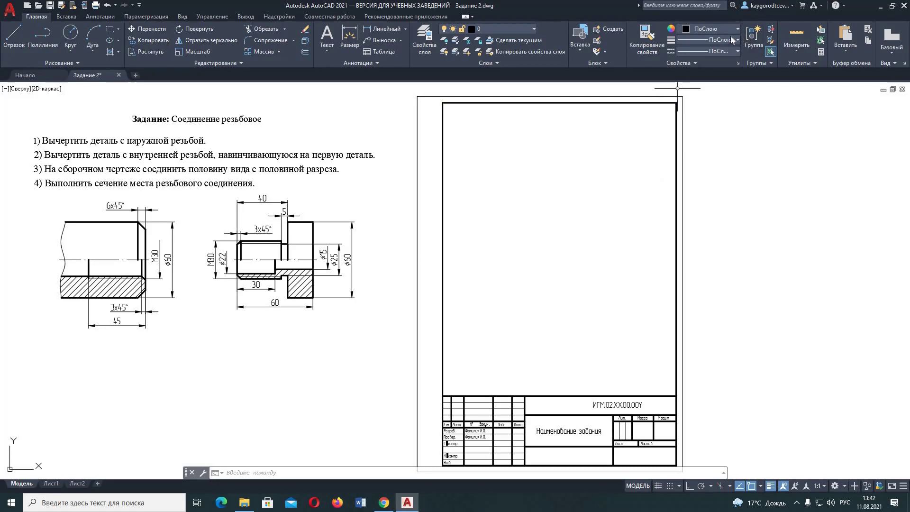
# - Draw a horizontal ACAD_ISO04W100 dash-dot centre line across the frame with Ortho on
pyautogui.click(736, 51)
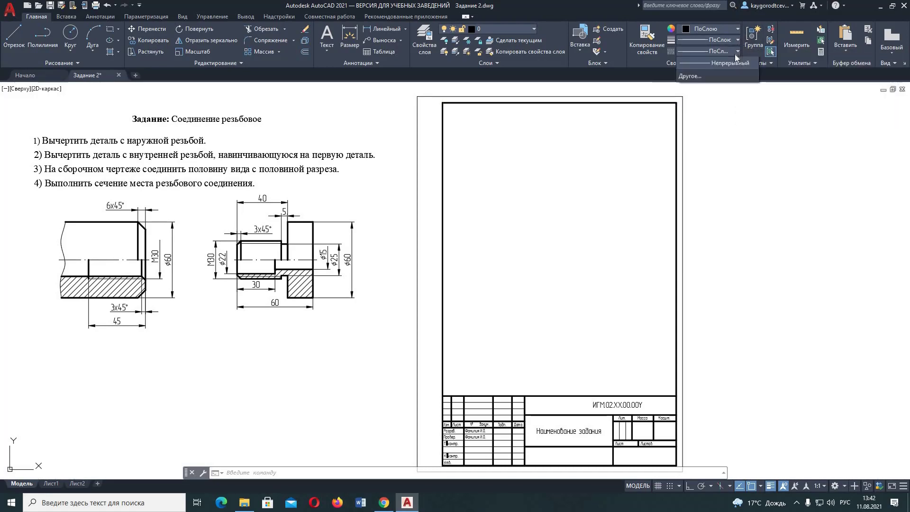
pyautogui.click(730, 90)
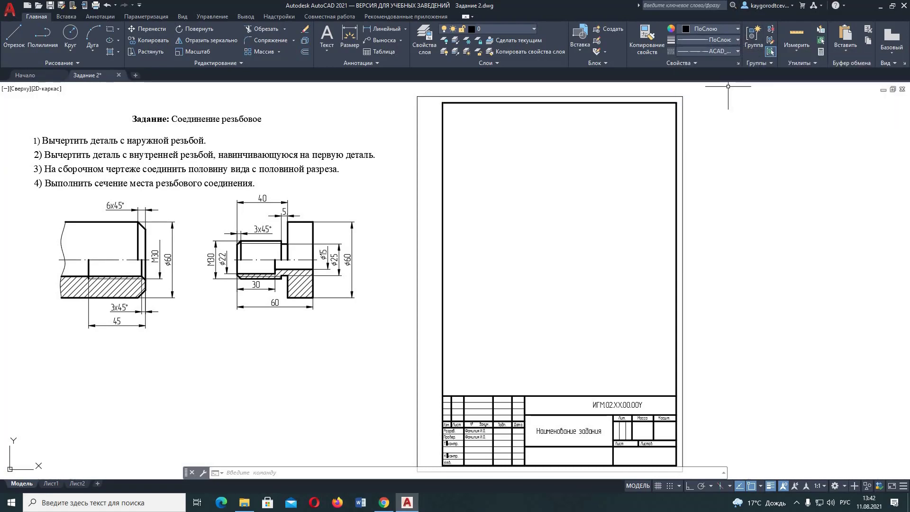
pyautogui.click(13, 37)
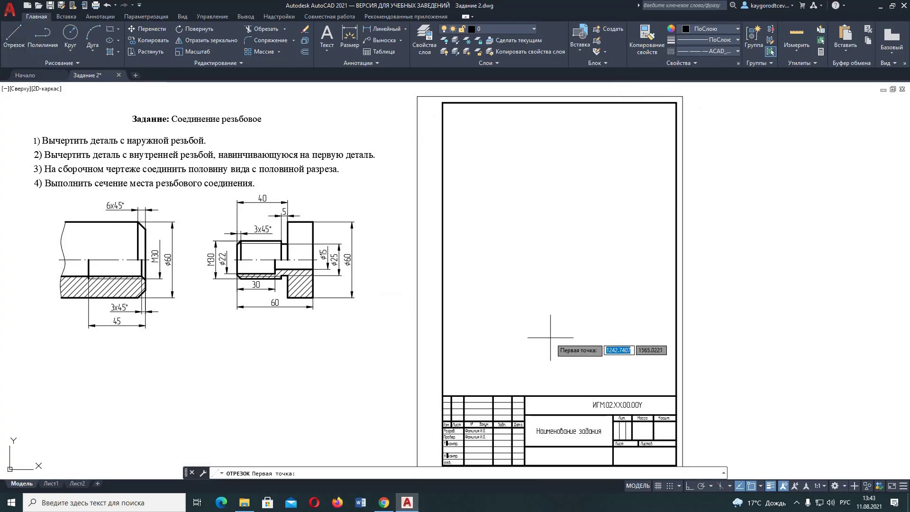
pyautogui.click(490, 185)
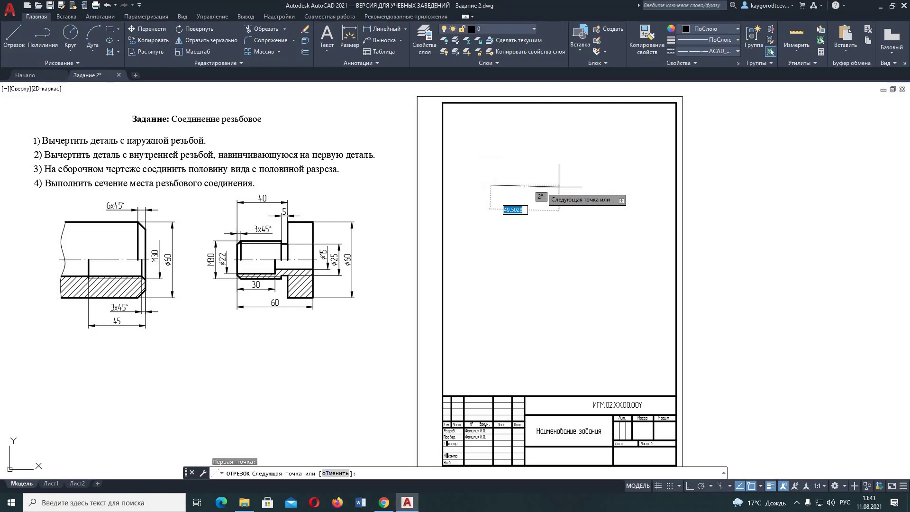
pyautogui.press('F8')
pyautogui.click(640, 185)
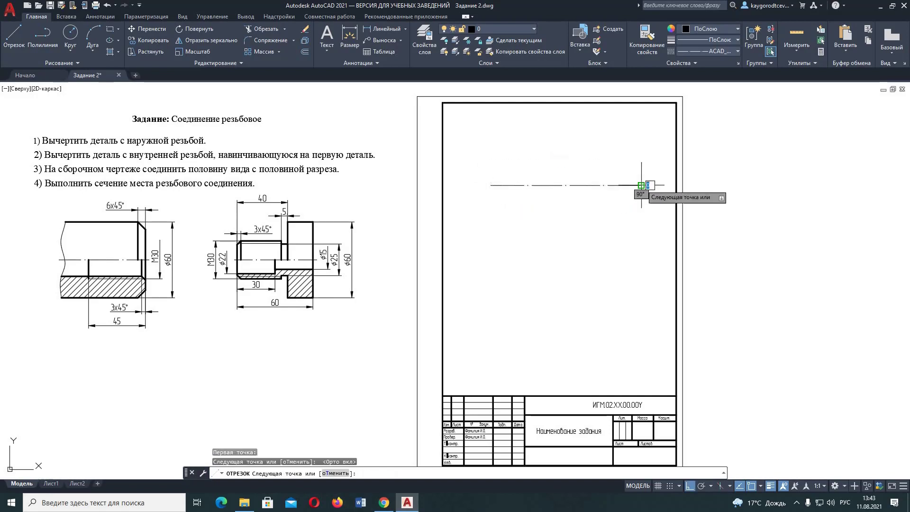
pyautogui.press('Escape')
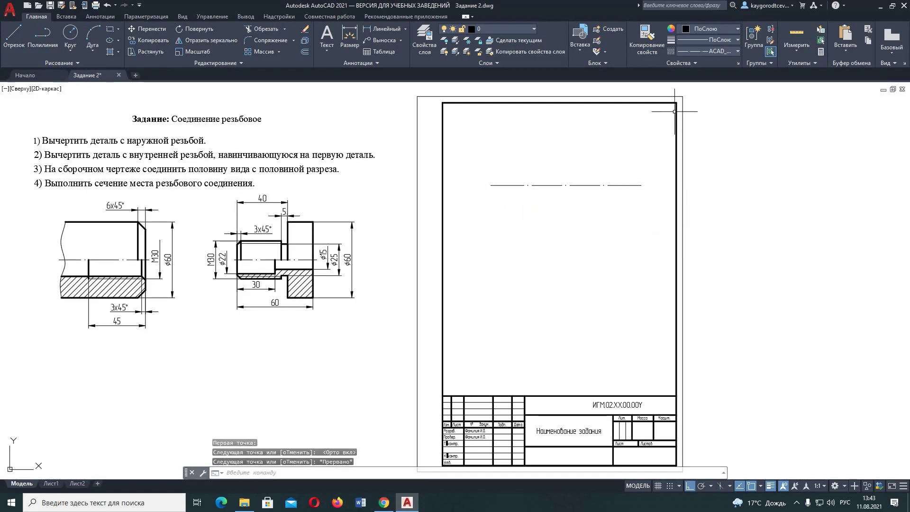
# - Return the linetype to ByLayer and set the lineweight to 1.00 mm
pyautogui.click(738, 51)
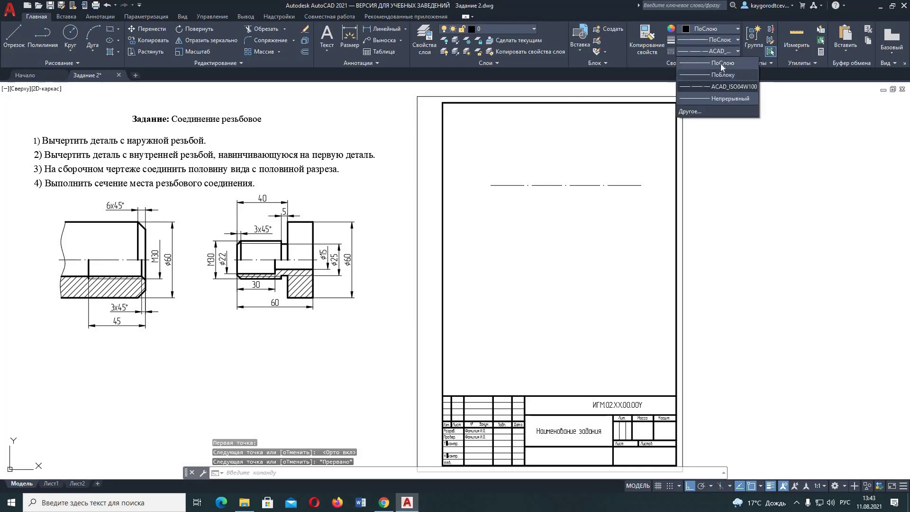
pyautogui.click(730, 40)
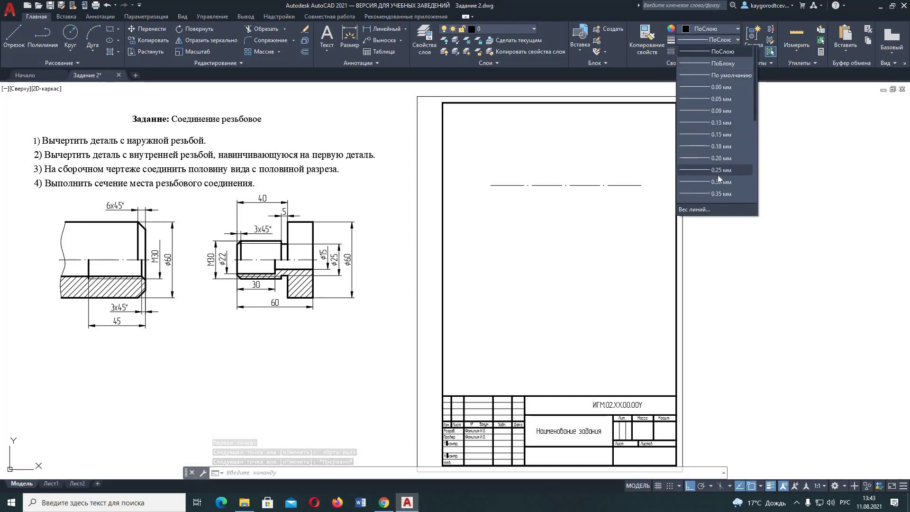
pyautogui.scroll(-3, 720, 163)
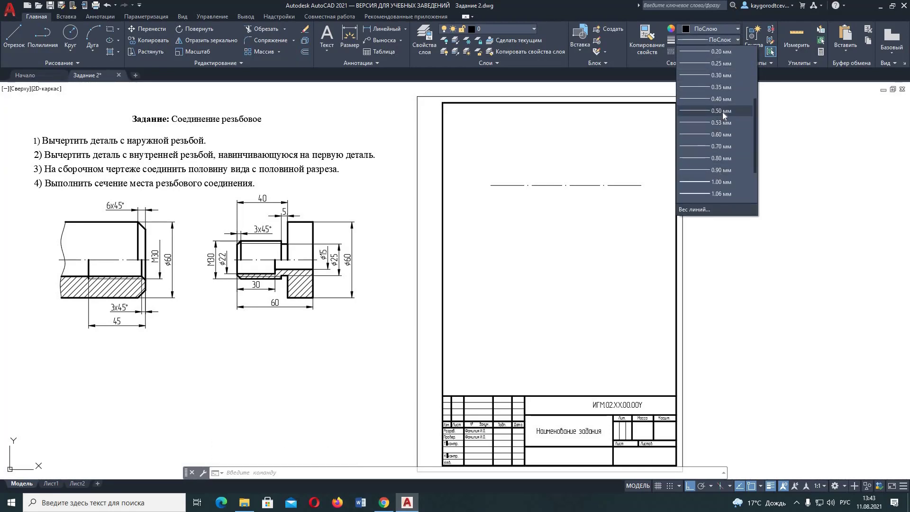
pyautogui.click(725, 186)
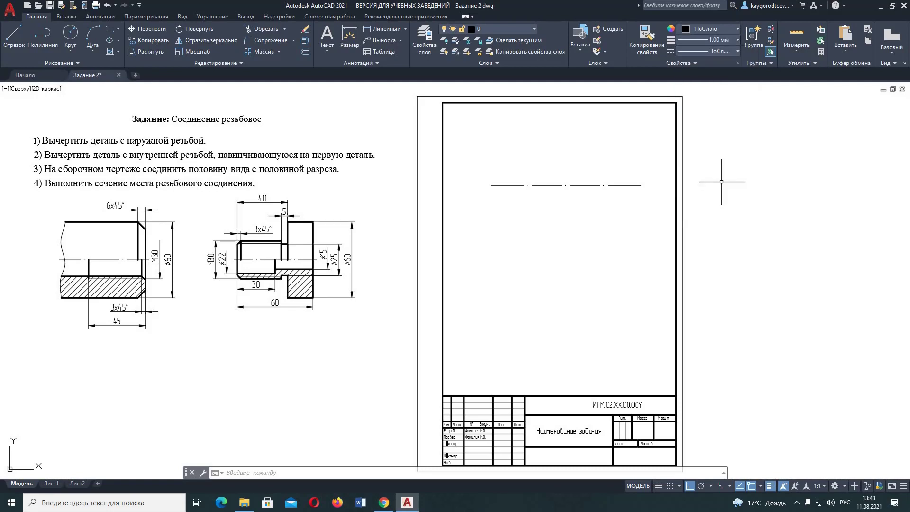
# - Start the thick outline on the centre line: 30 up, 20 left, down, then a 25/2 rise
pyautogui.click(18, 41)
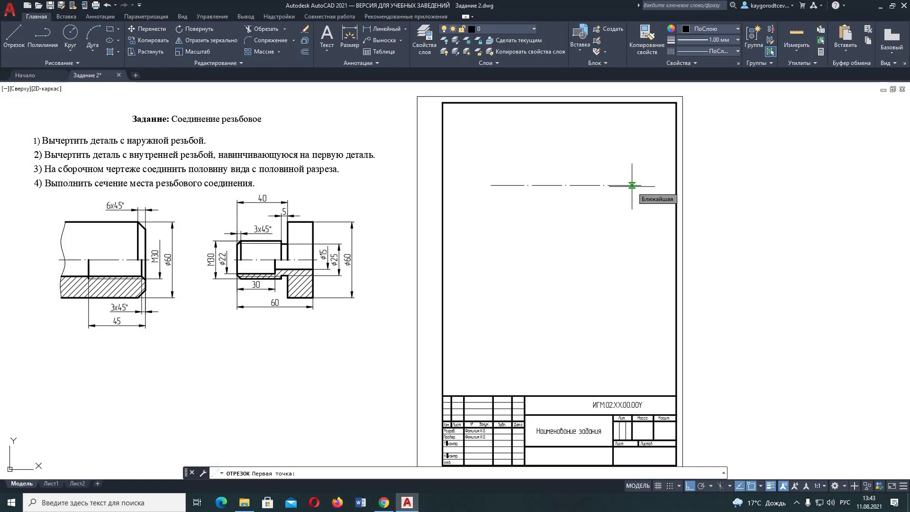
pyautogui.click(632, 185)
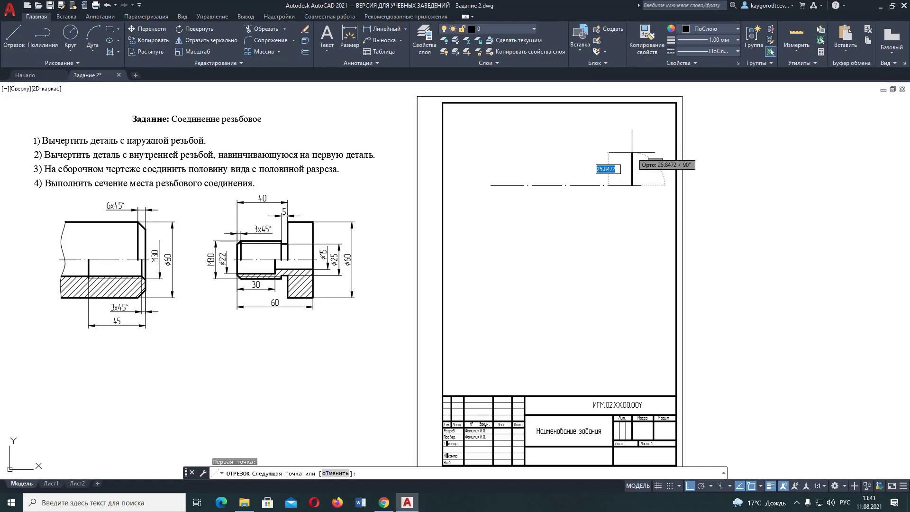
pyautogui.write('30')
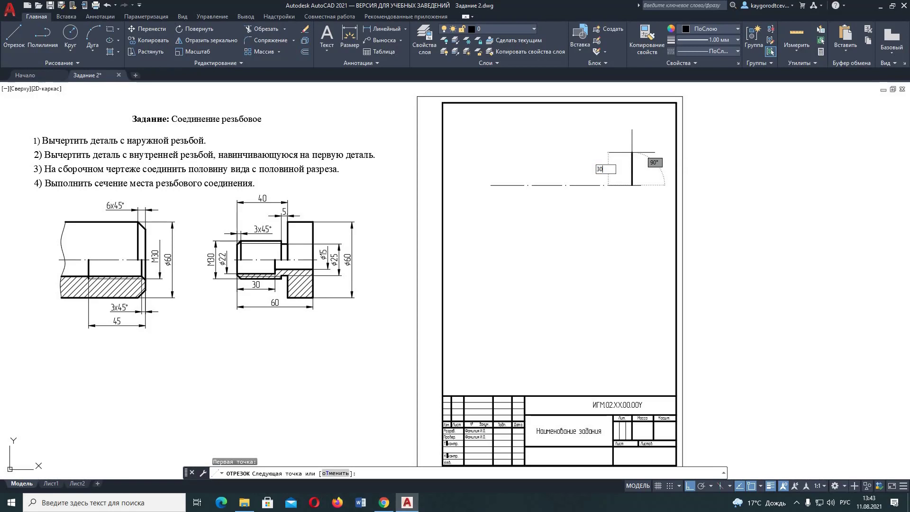
pyautogui.press('Return')
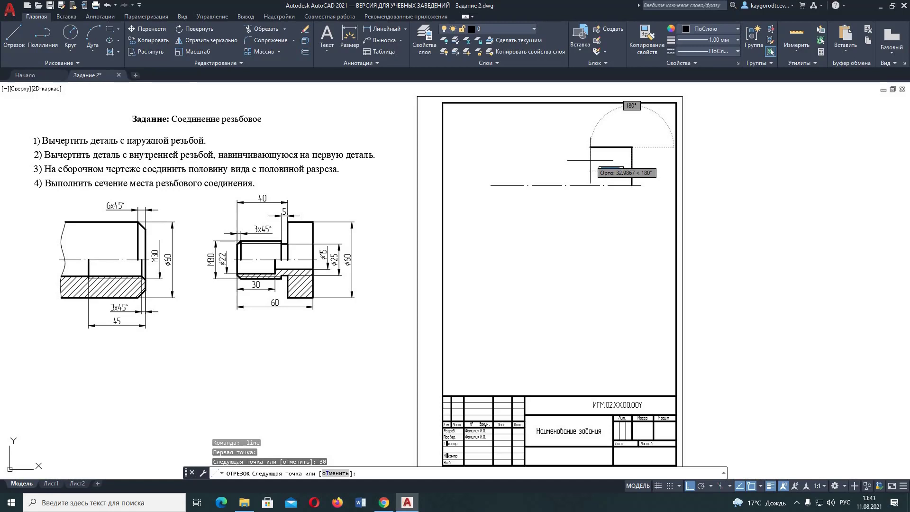
pyautogui.write('20')
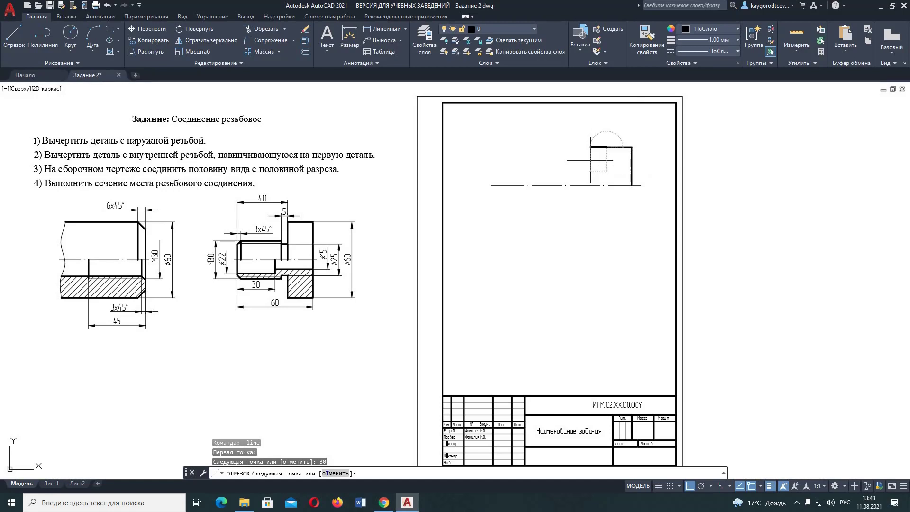
pyautogui.press('Return')
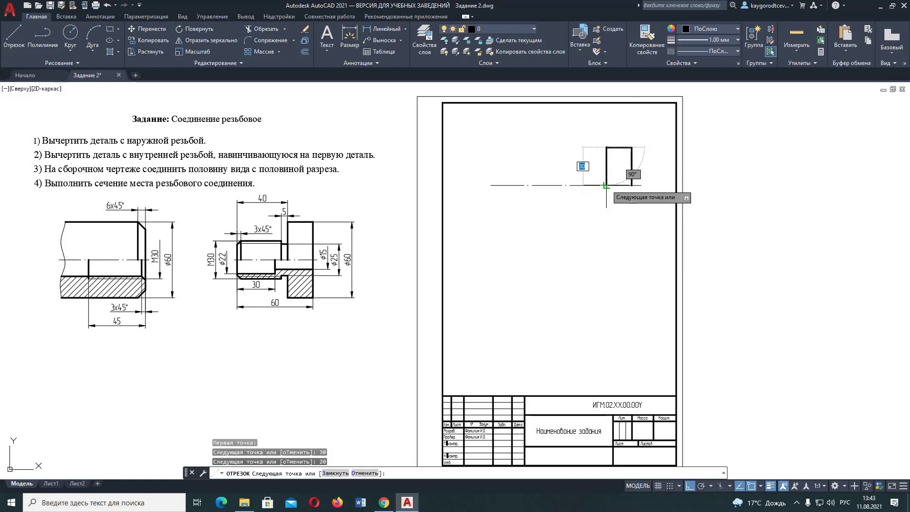
pyautogui.click(606, 185)
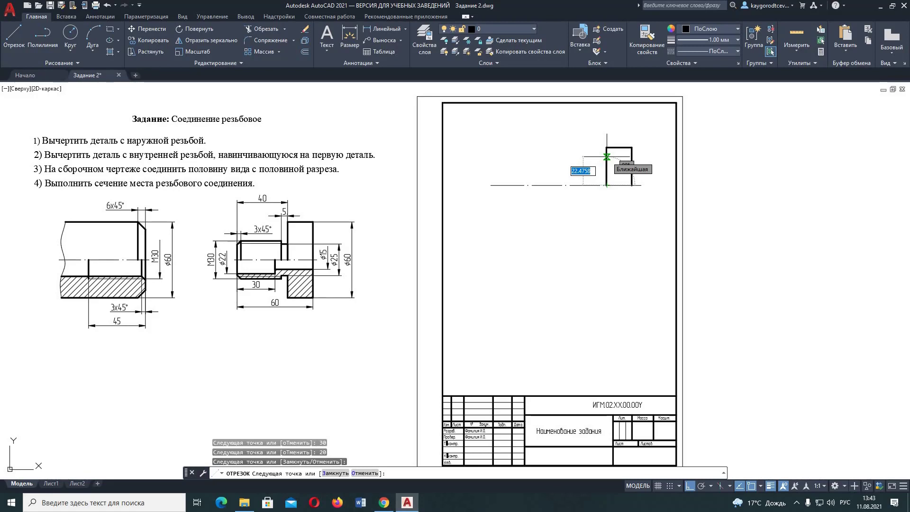
pyautogui.write('25/2')
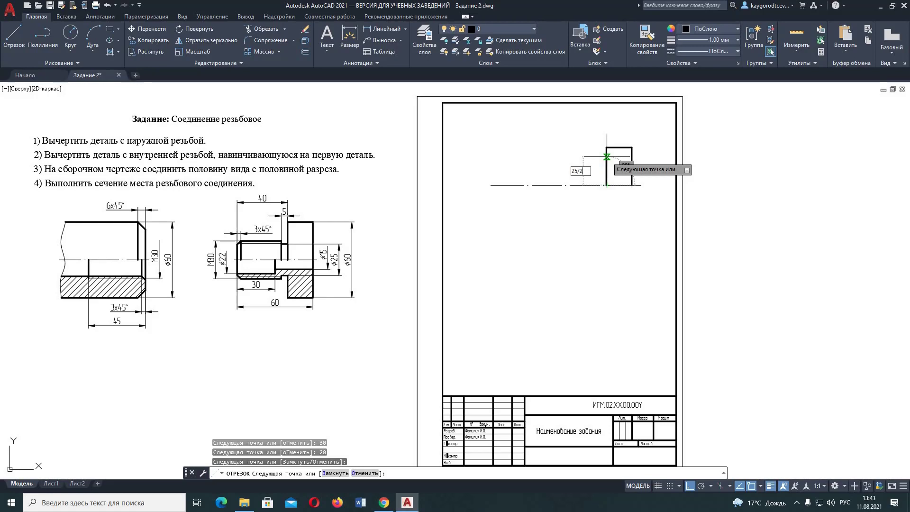
pyautogui.press('Return')
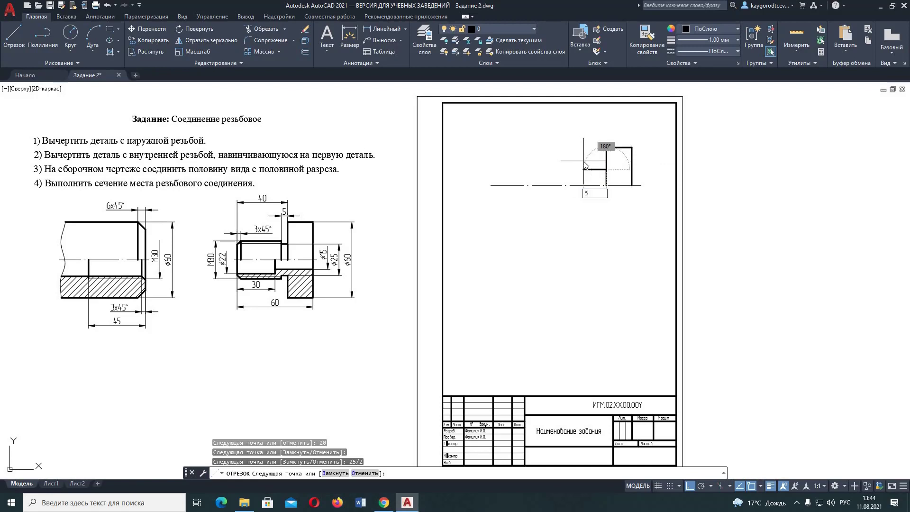
# - Continue the outline with the 5, 35, 15 and 35 segments and finish it
pyautogui.write('5')
pyautogui.press('Return')
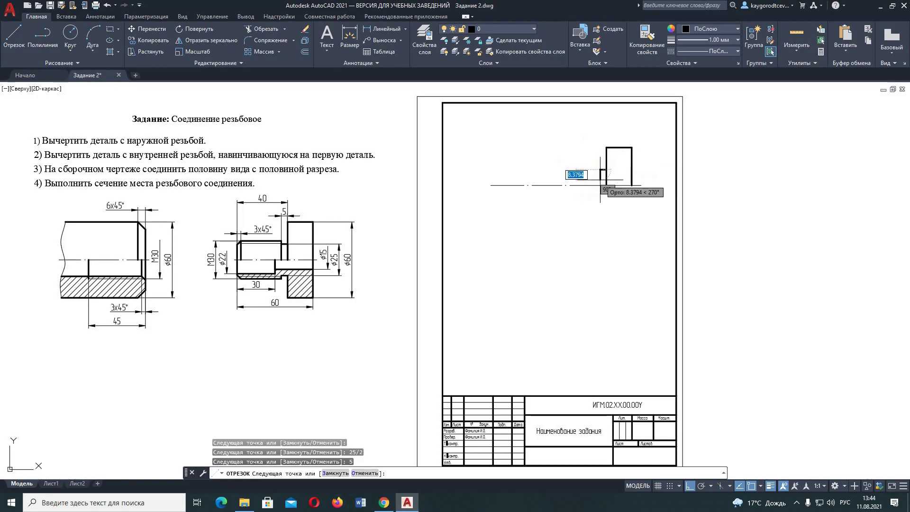
pyautogui.click(600, 185)
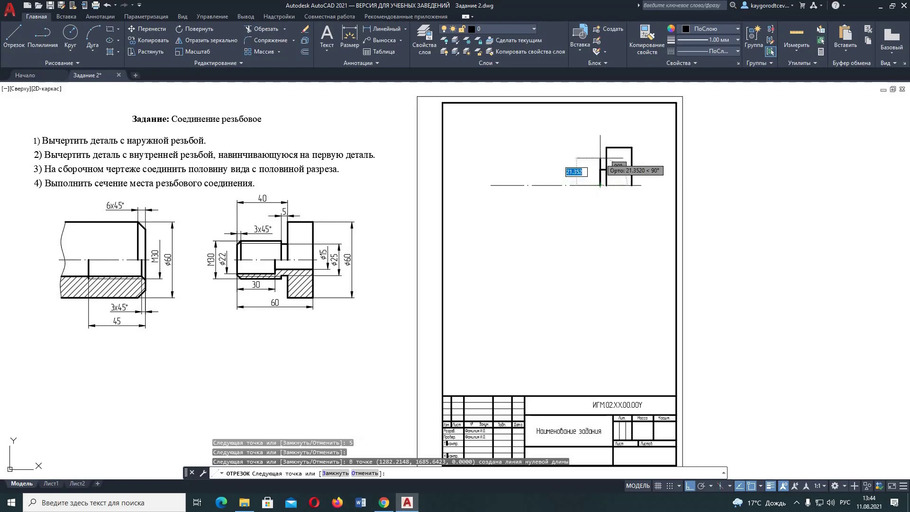
pyautogui.write('35')
pyautogui.press('Return')
pyautogui.write('0')
pyautogui.press('Return')
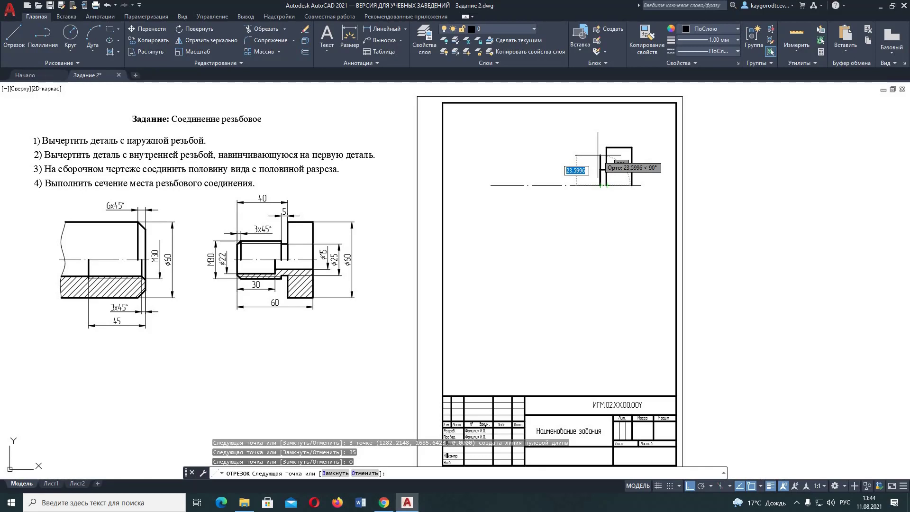
pyautogui.write('15')
pyautogui.press('Return')
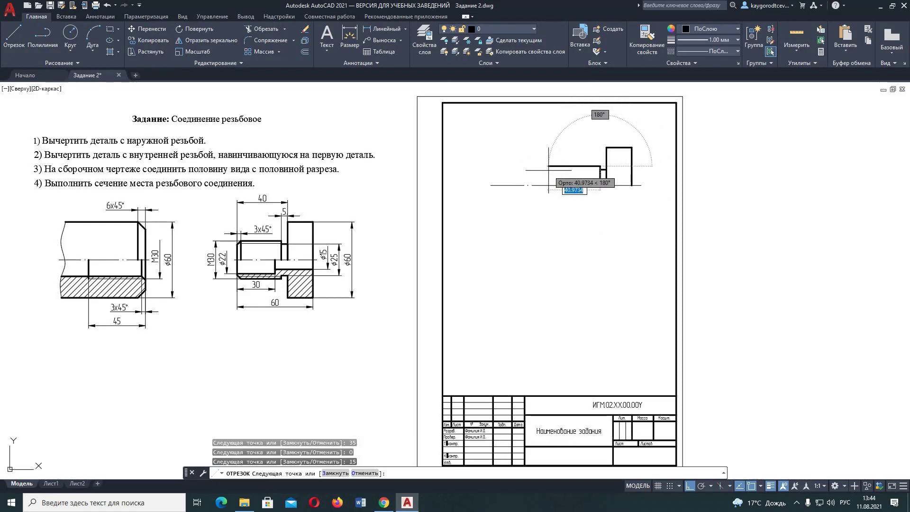
pyautogui.write('35')
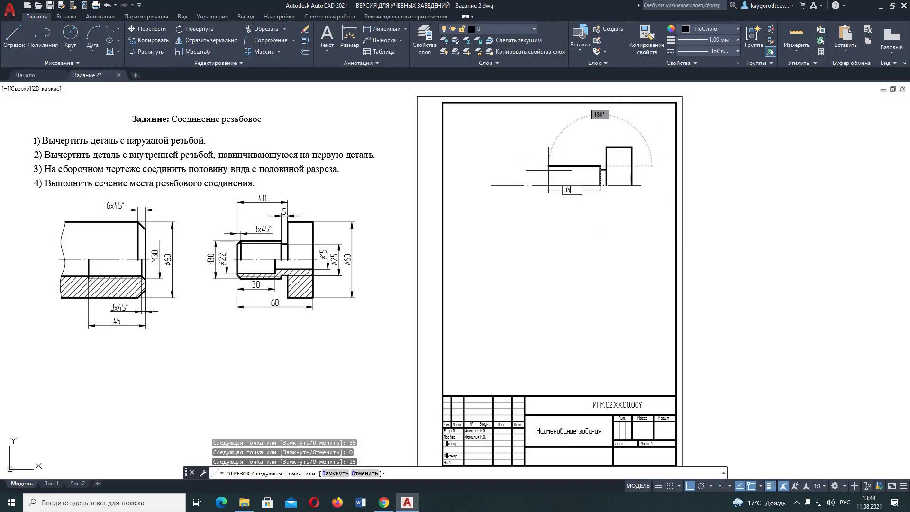
pyautogui.press('Return')
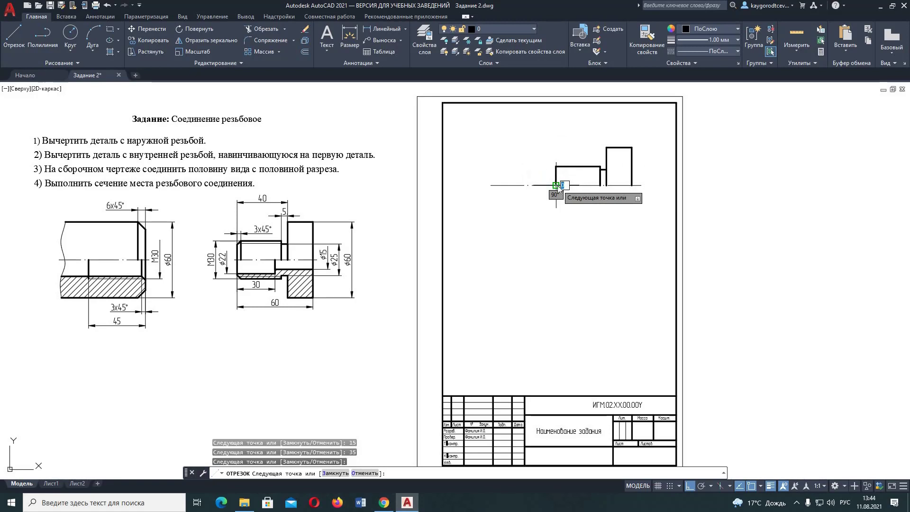
pyautogui.rightClick(559, 189)
pyautogui.click(585, 189)
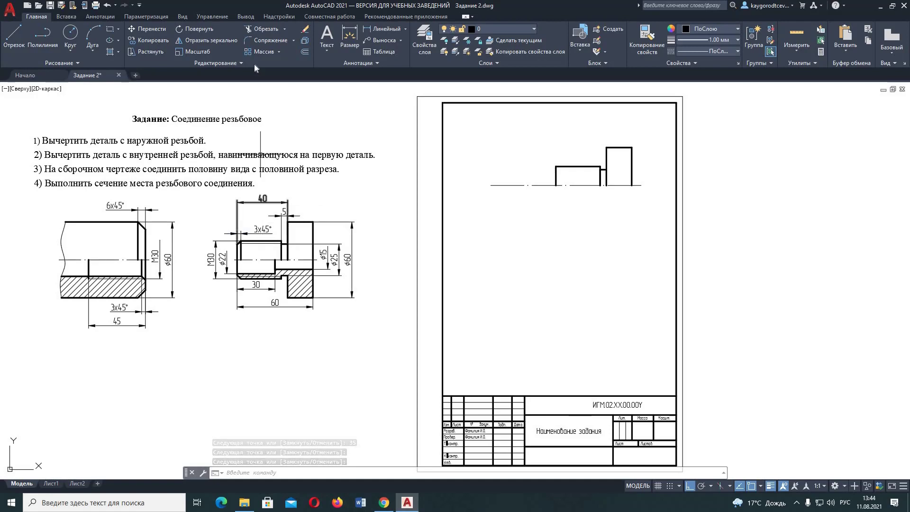
# - Chamfer the outline's far-left top corner at 3 × 45° by length and angle
pyautogui.click(294, 41)
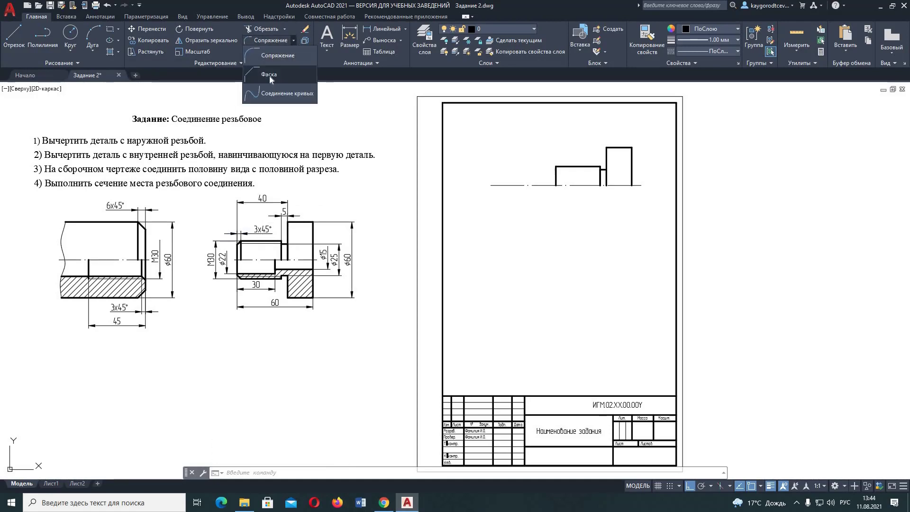
pyautogui.click(269, 74)
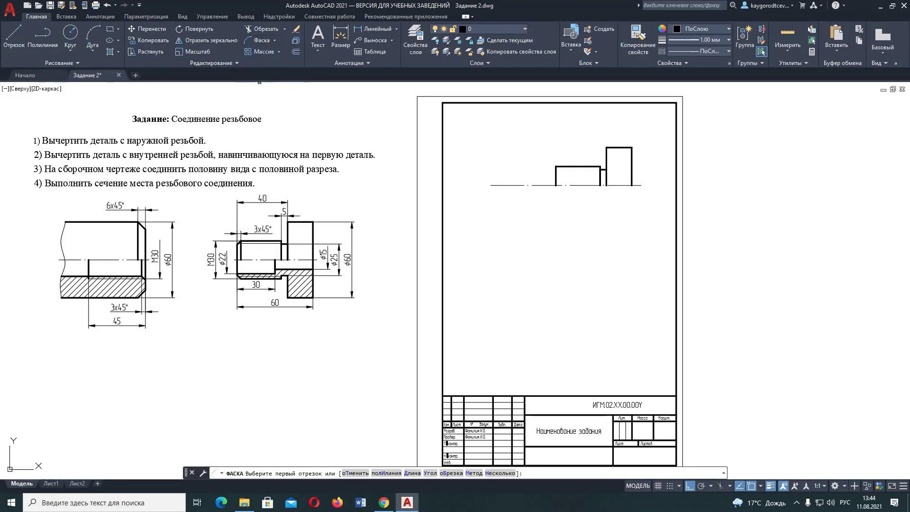
pyautogui.rightClick(530, 172)
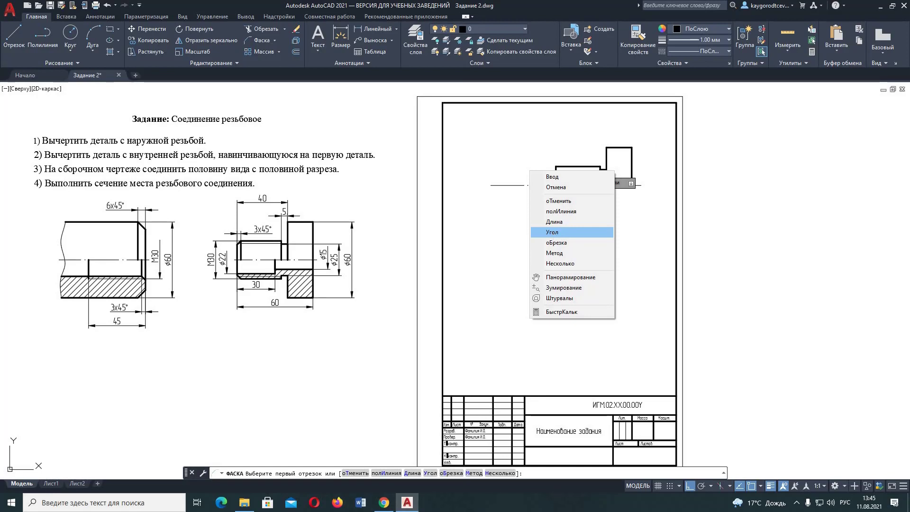
pyautogui.click(554, 234)
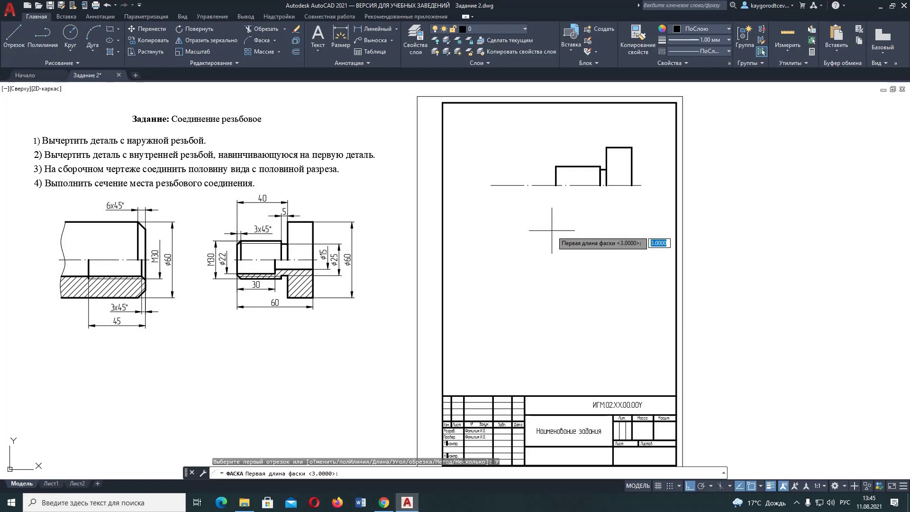
pyautogui.write('3')
pyautogui.press('Return')
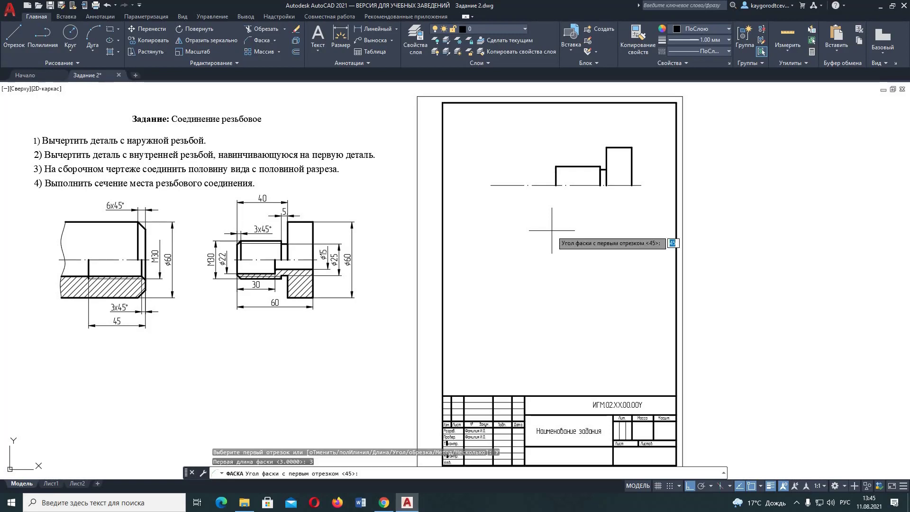
pyautogui.write('45')
pyautogui.press('Return')
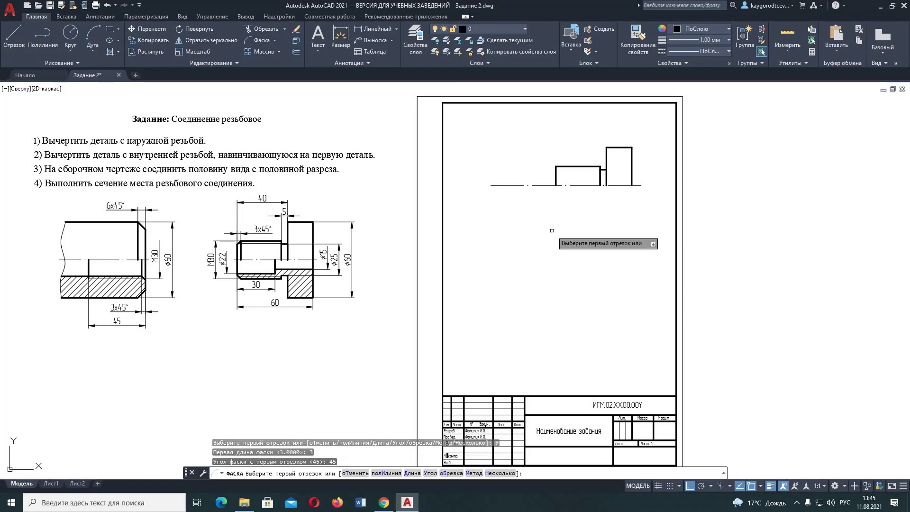
pyautogui.click(560, 167)
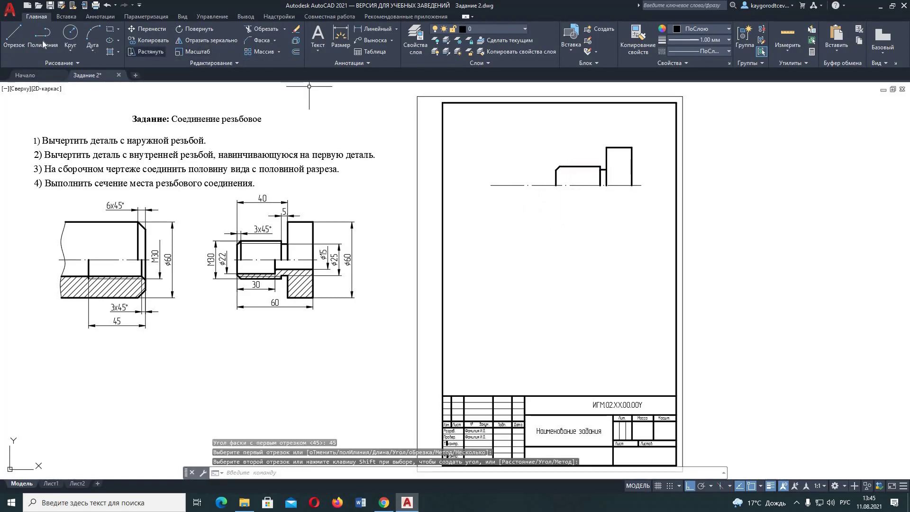
# - Draw the edge line at the chamfer's base
pyautogui.click(14, 37)
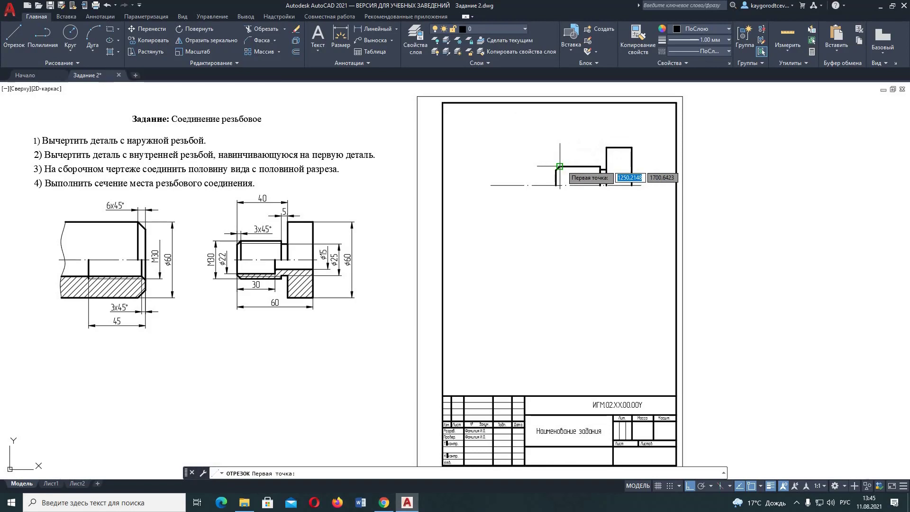
pyautogui.click(560, 185)
pyautogui.rightClick(570, 189)
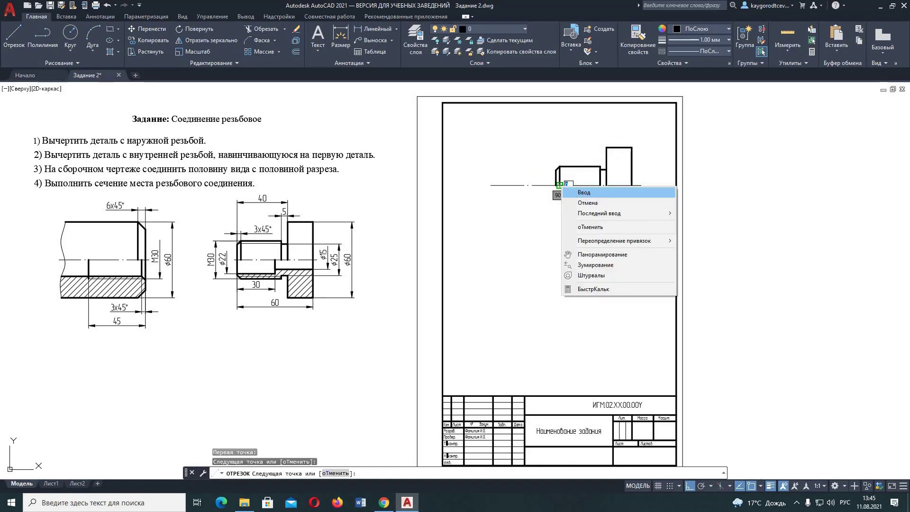
pyautogui.click(566, 190)
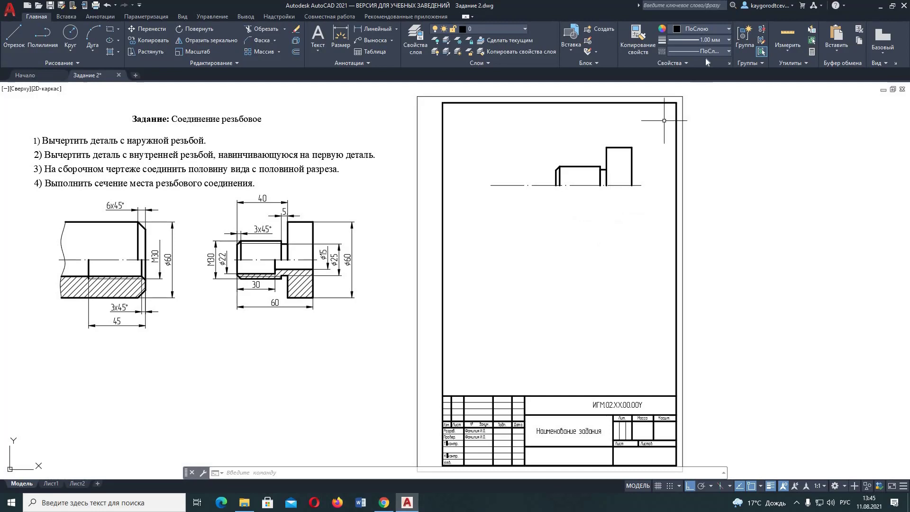
# - Set lineweight to ПоСлою and draw a thin thread line from the shoulder past the chamfer
pyautogui.click(717, 42)
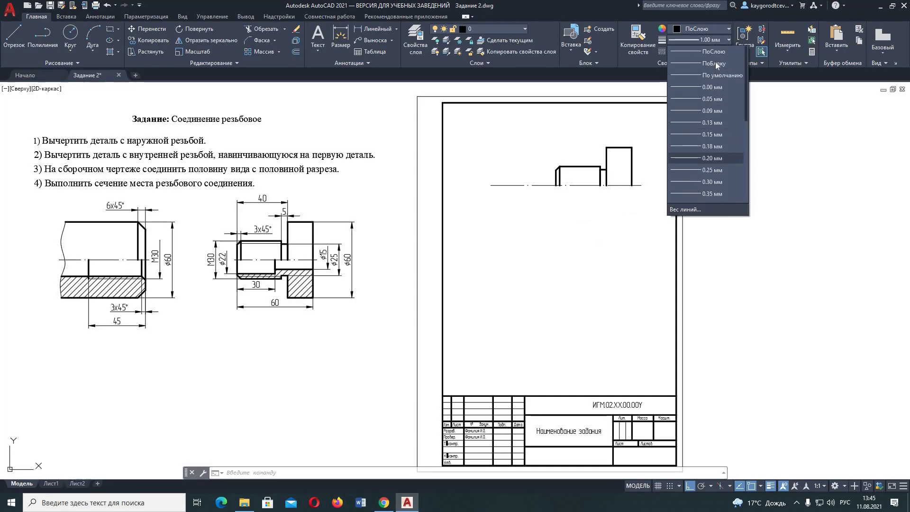
pyautogui.click(716, 56)
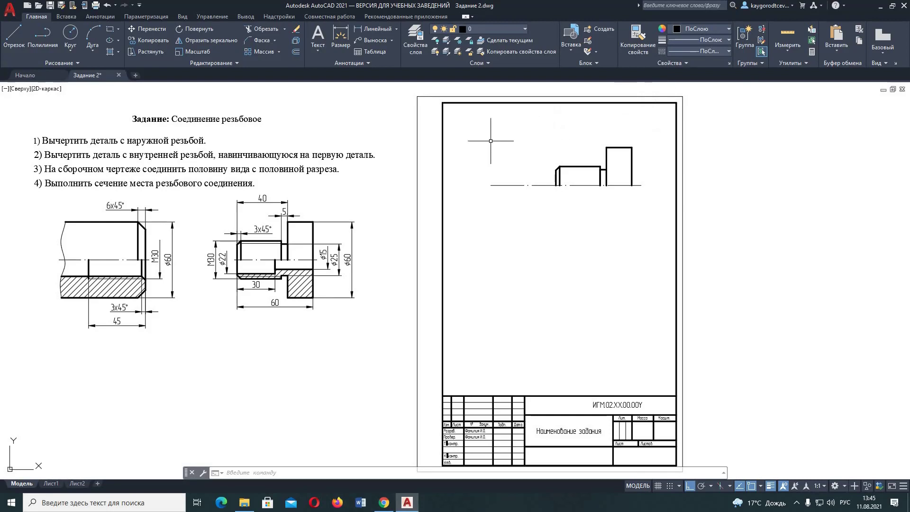
pyautogui.click(13, 37)
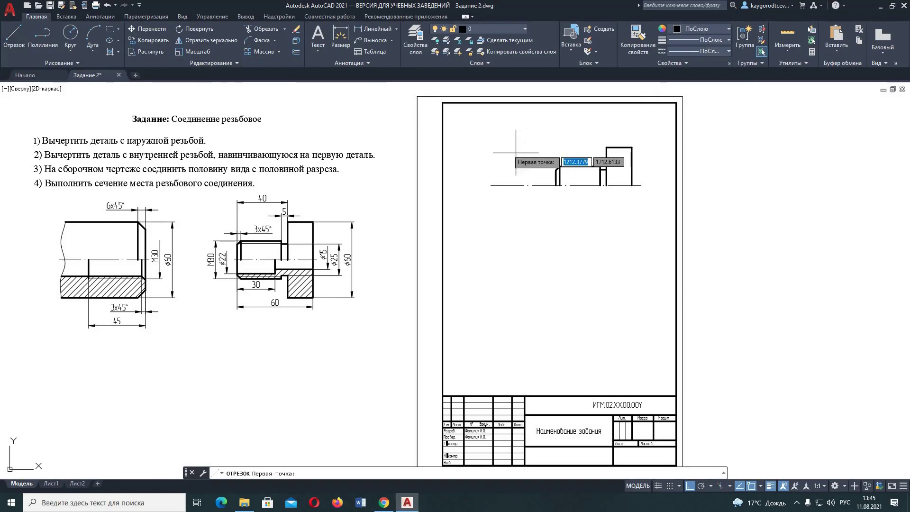
pyautogui.scroll(3, 599, 185)
pyautogui.click(604, 176)
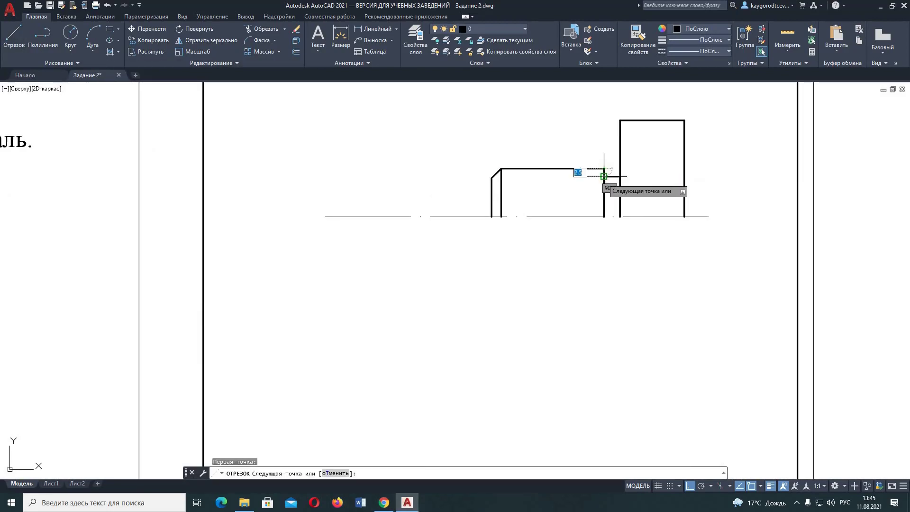
pyautogui.write('2')
pyautogui.press('Return')
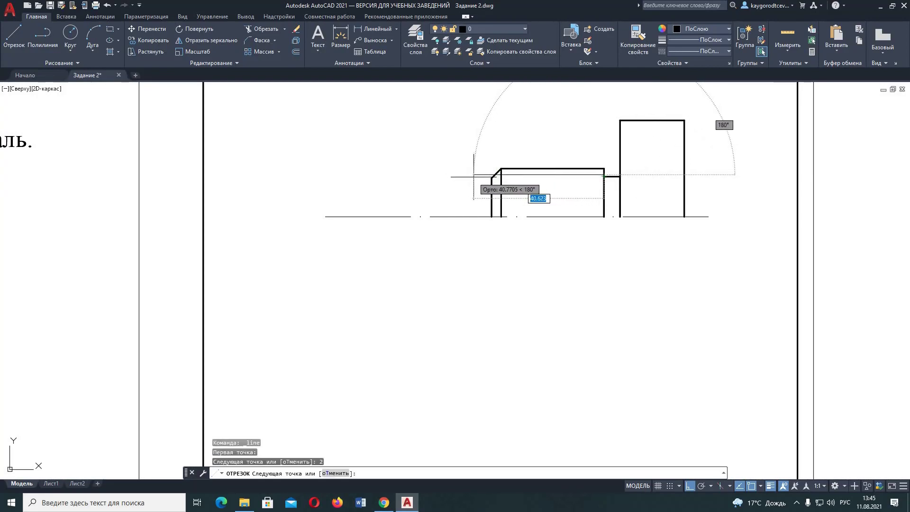
pyautogui.click(501, 176)
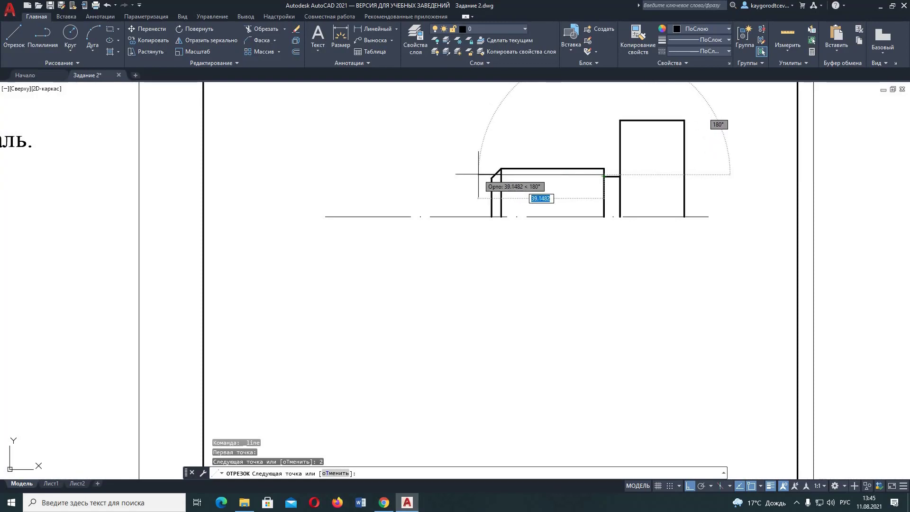
pyautogui.rightClick(478, 175)
pyautogui.click(498, 179)
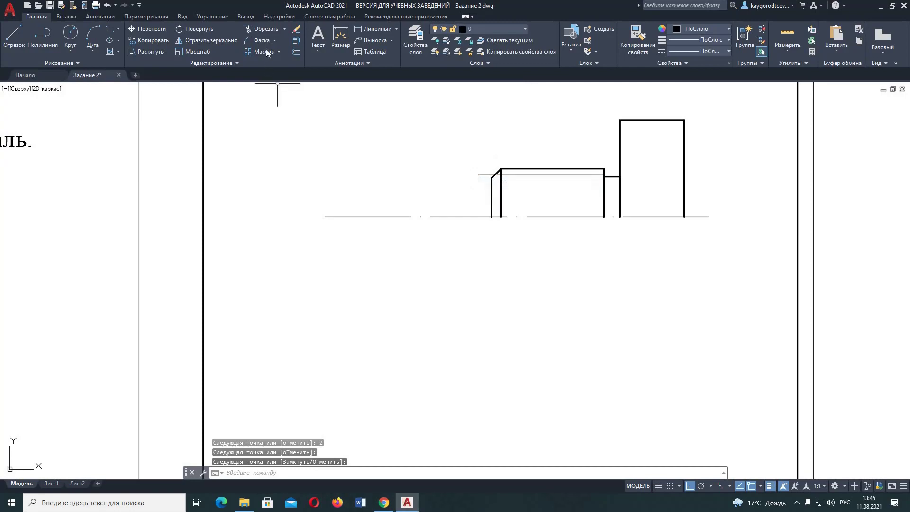
# - Trim away the thread line's overhang beyond the chamfer
pyautogui.rightClick(483, 172)
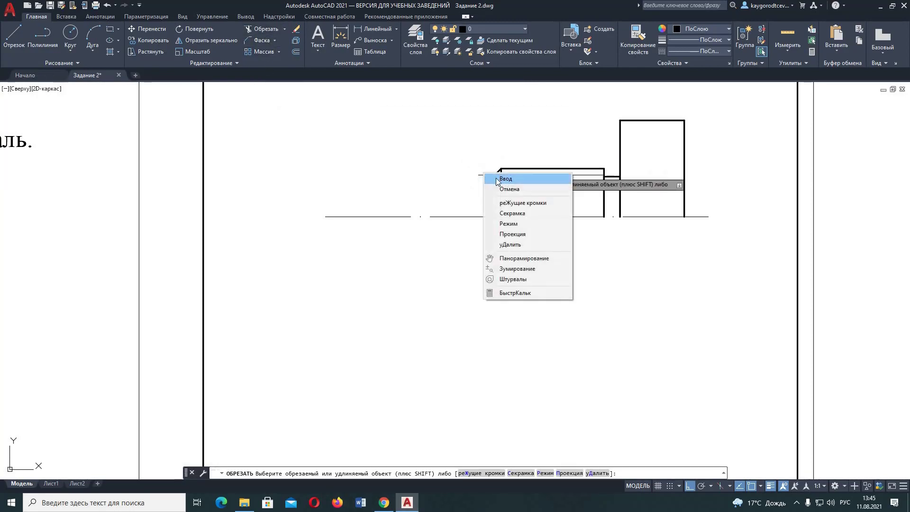
pyautogui.click(497, 179)
pyautogui.click(484, 175)
pyautogui.scroll(3, 519, 180)
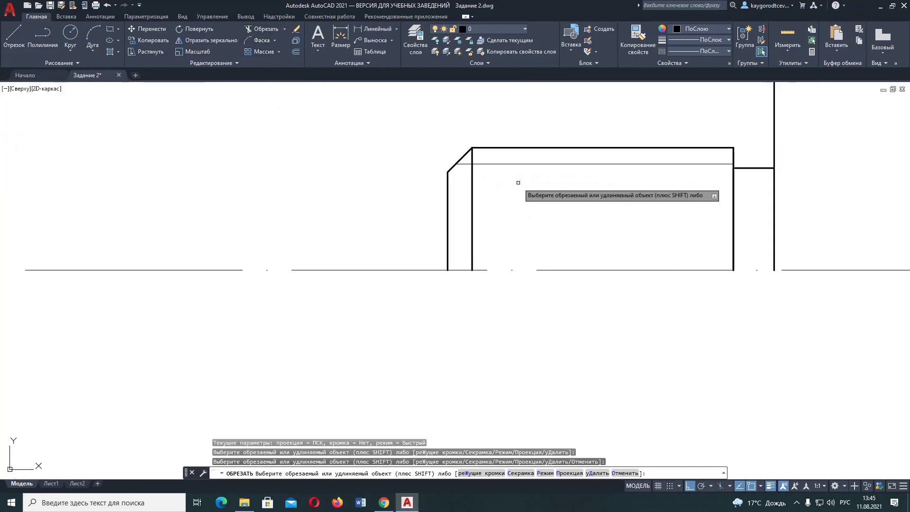
pyautogui.scroll(3, 518, 183)
pyautogui.scroll(-3, 518, 183)
pyautogui.scroll(-3, 512, 177)
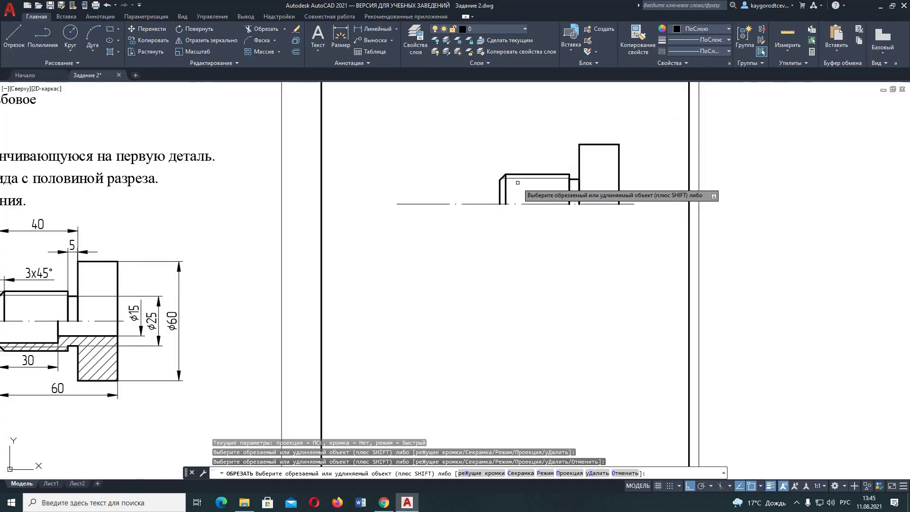
pyautogui.scroll(-3, 504, 171)
pyautogui.moveTo(505, 171); pyautogui.dragTo(546, 172, button='middle')
pyautogui.rightClick(535, 148)
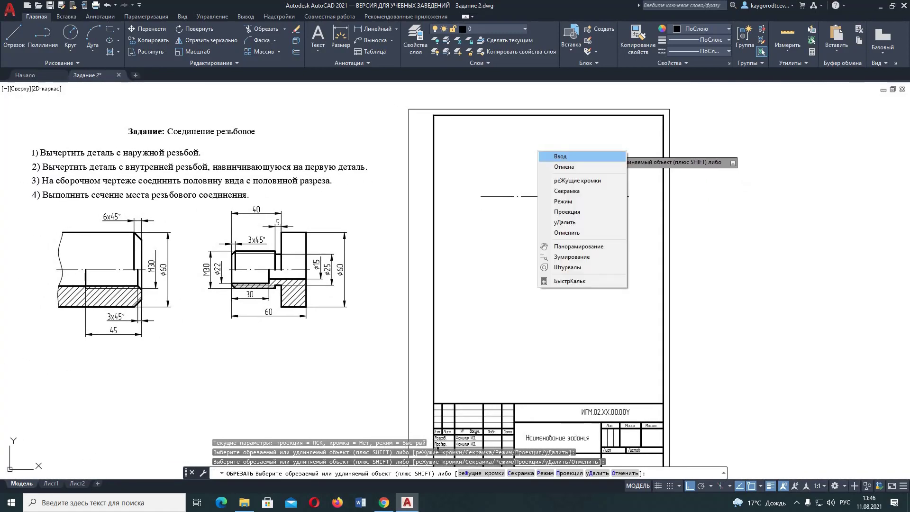
pyautogui.click(550, 155)
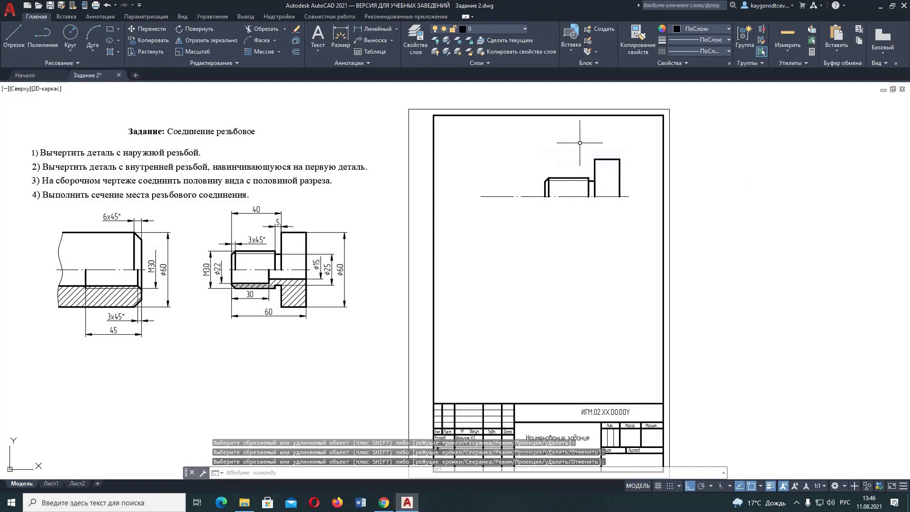
# - Mirror the part's lines about the centre line, keeping the originals
pyautogui.click(632, 192)
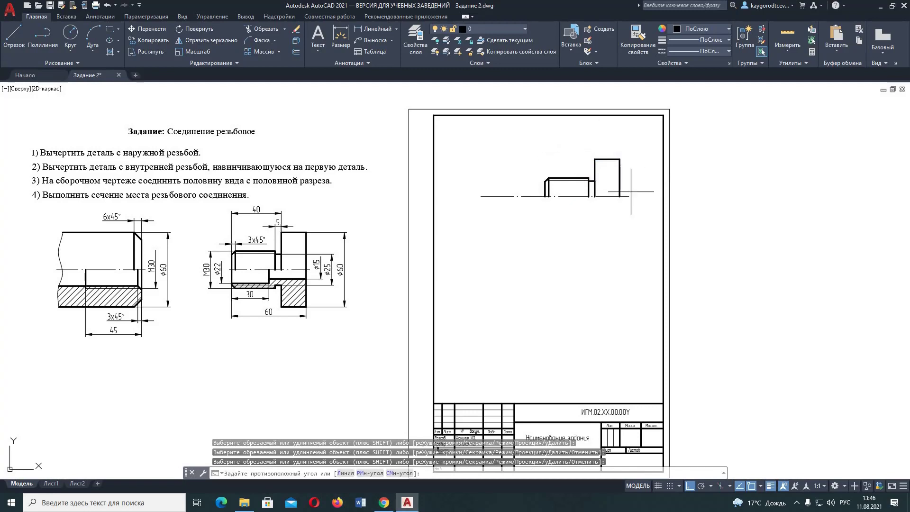
pyautogui.click(506, 145)
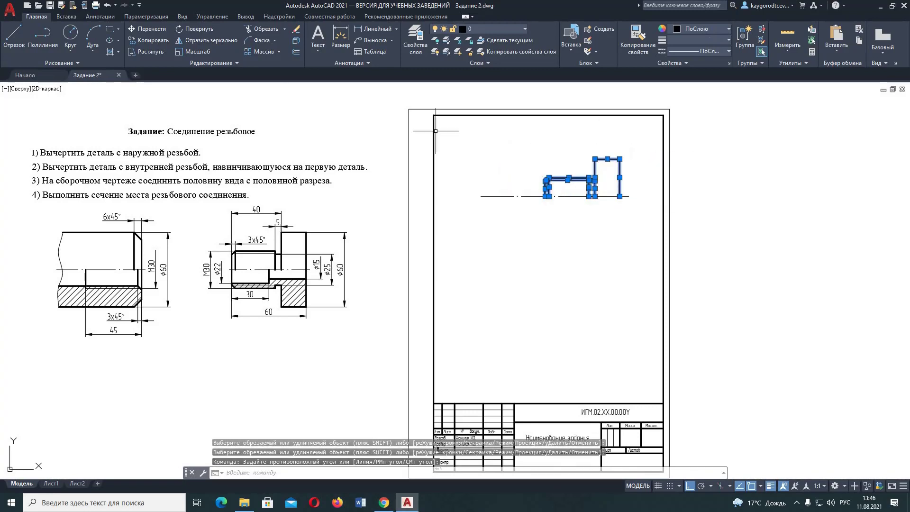
pyautogui.click(213, 43)
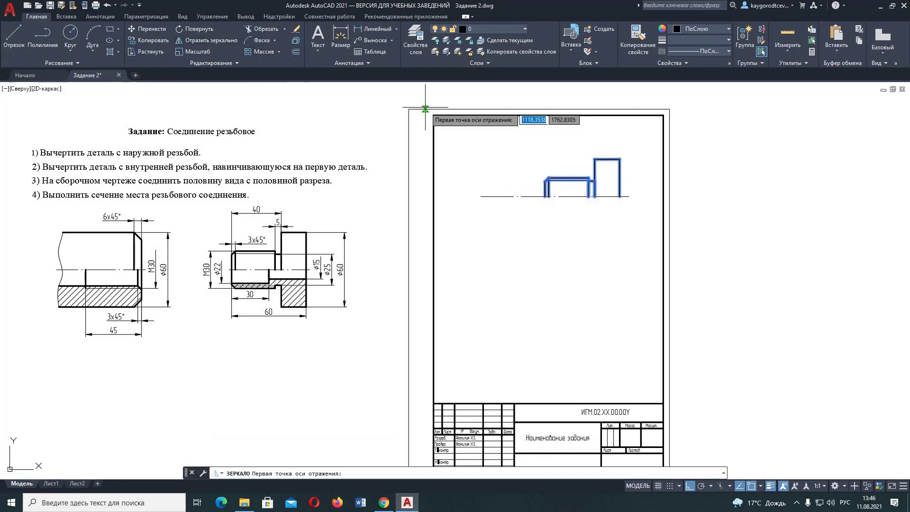
pyautogui.click(545, 196)
pyautogui.click(615, 199)
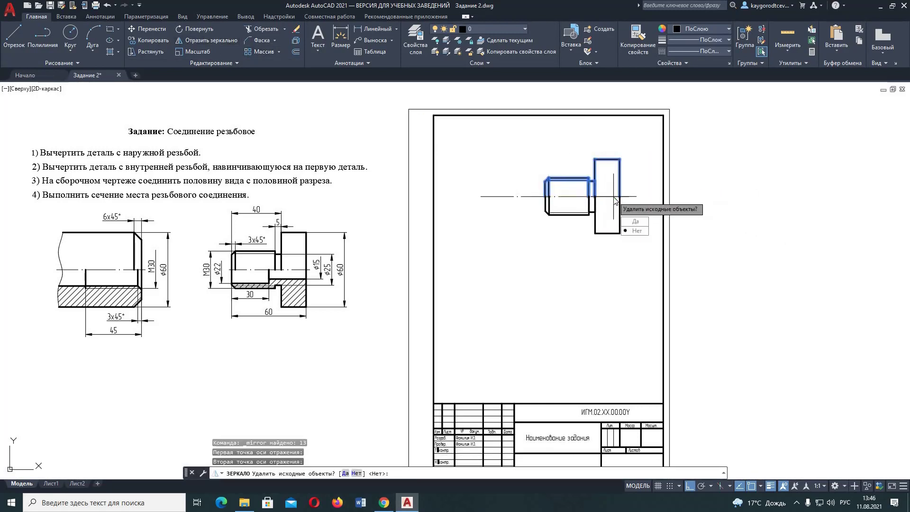
pyautogui.click(636, 231)
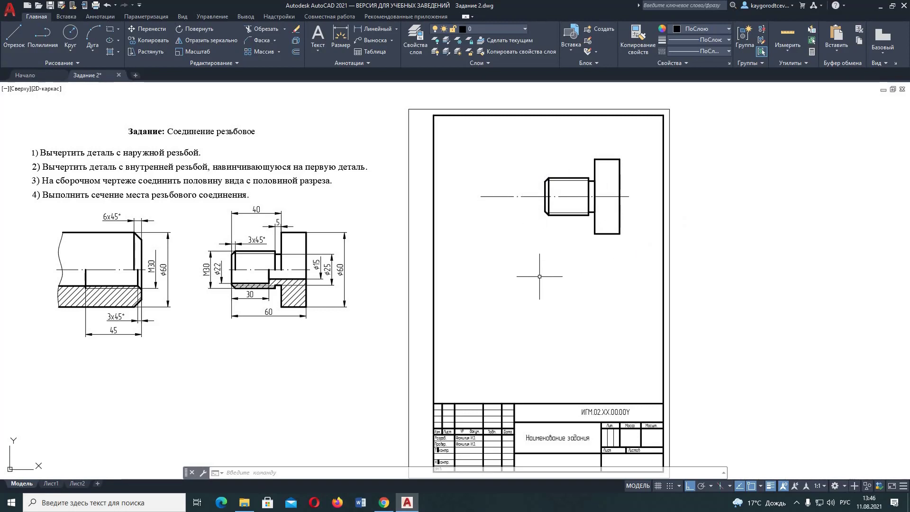
pyautogui.click(589, 201)
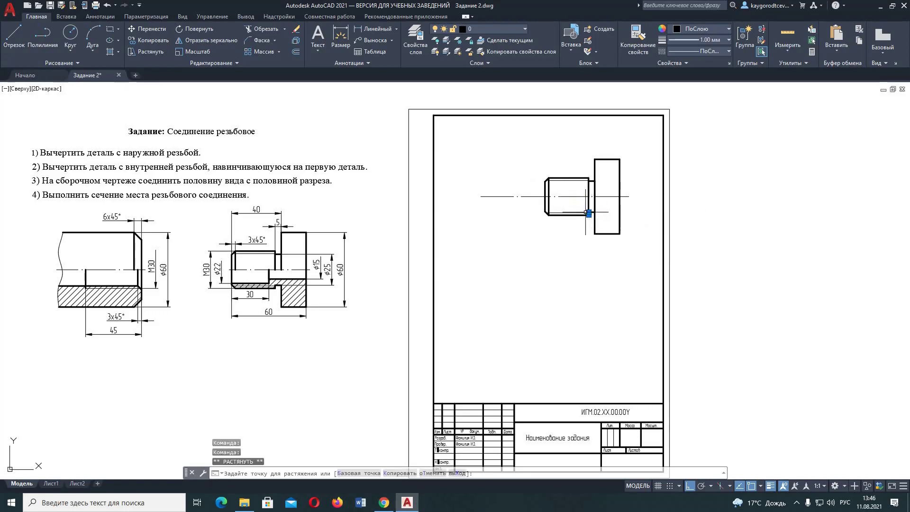
# - Erase the stray vertical shoulder lines below the centre line
pyautogui.press('Escape')
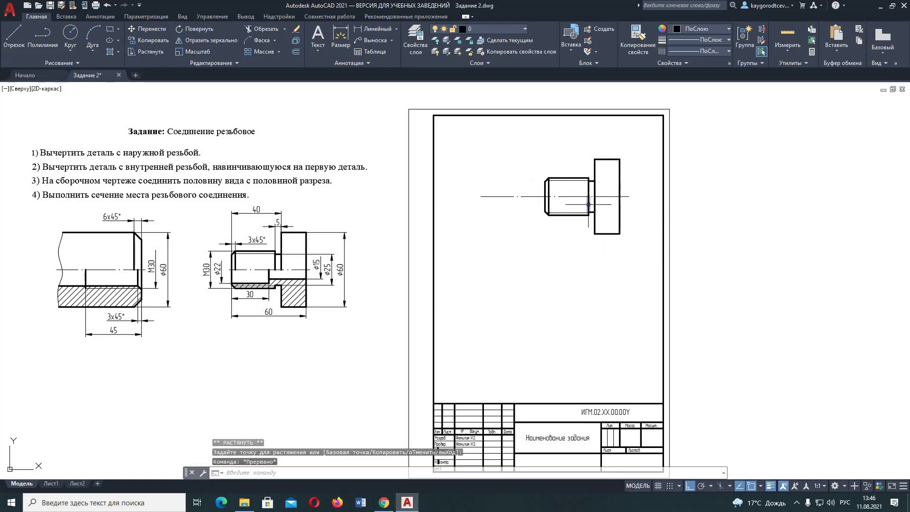
pyautogui.press('Delete')
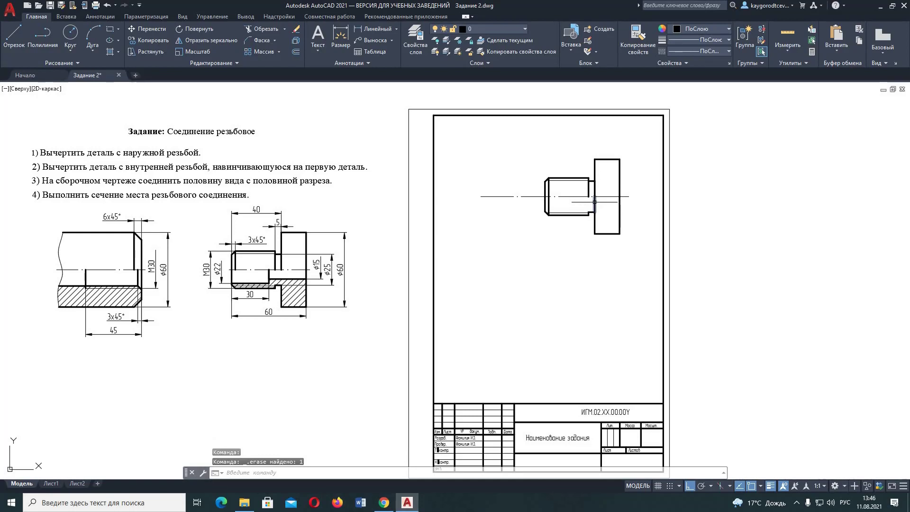
pyautogui.click(592, 208)
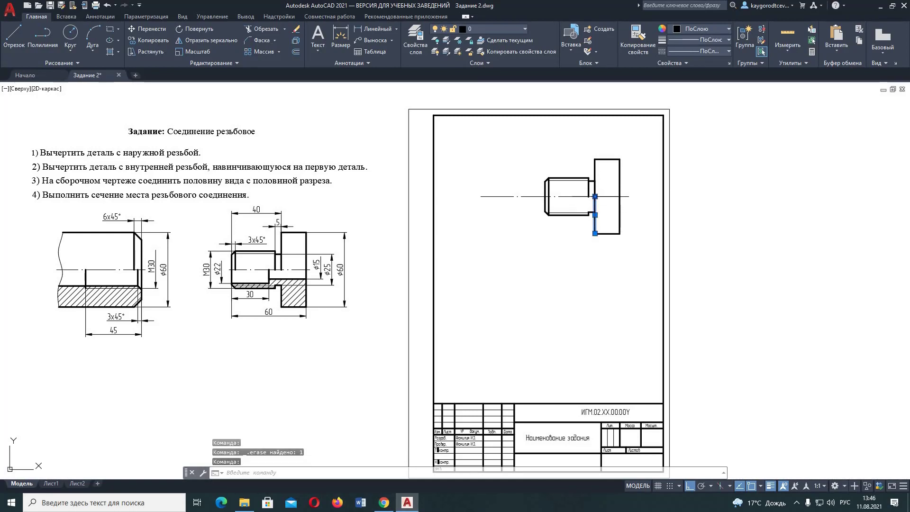
pyautogui.click(593, 185)
pyautogui.click(594, 212)
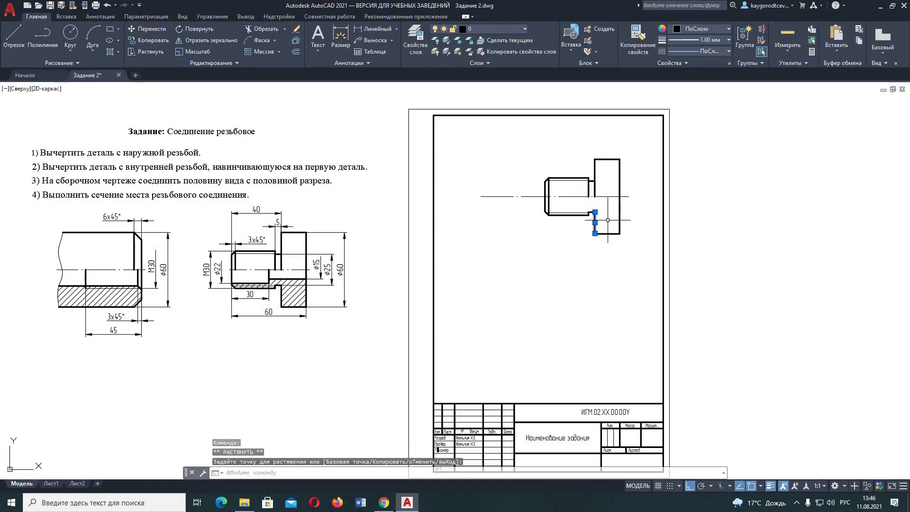
pyautogui.press('Escape')
pyautogui.press('Delete')
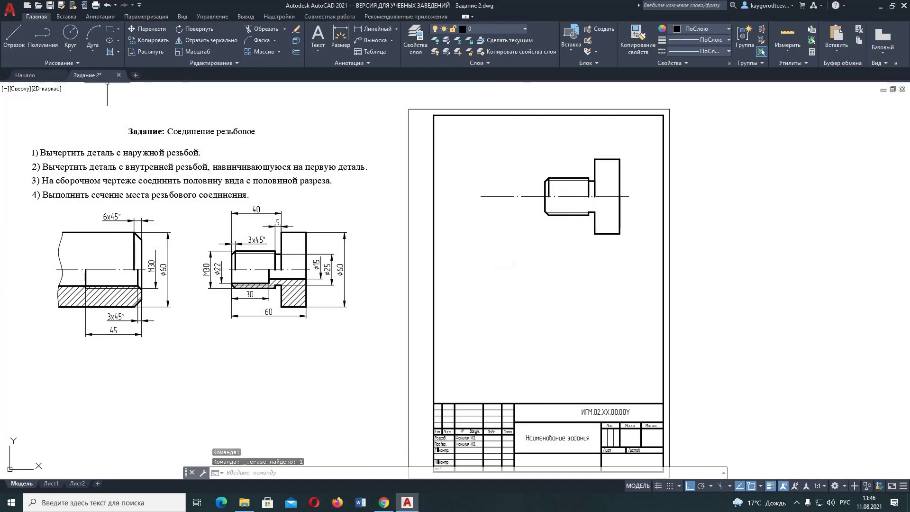
# - With 1.00 mm lineweight, draw a 15/2 drop and 30-unit left edge with a closing edge
pyautogui.click(716, 40)
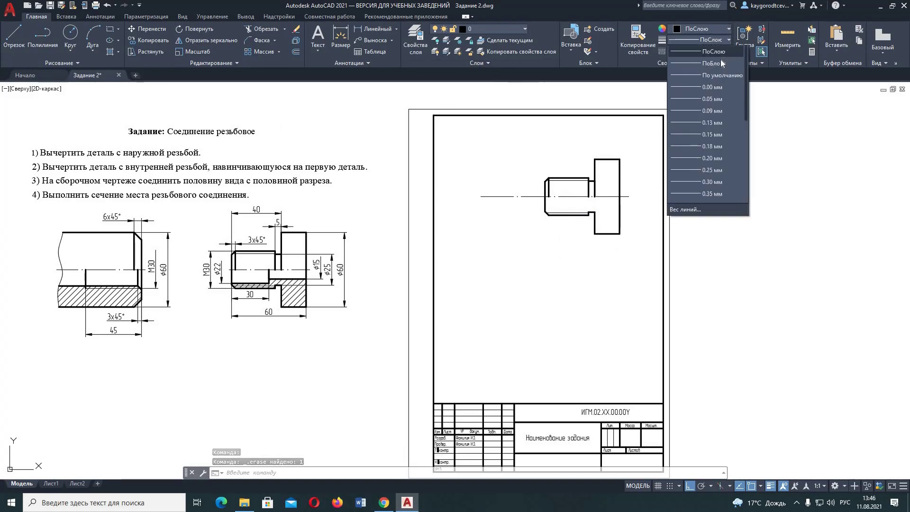
pyautogui.scroll(-3, 710, 176)
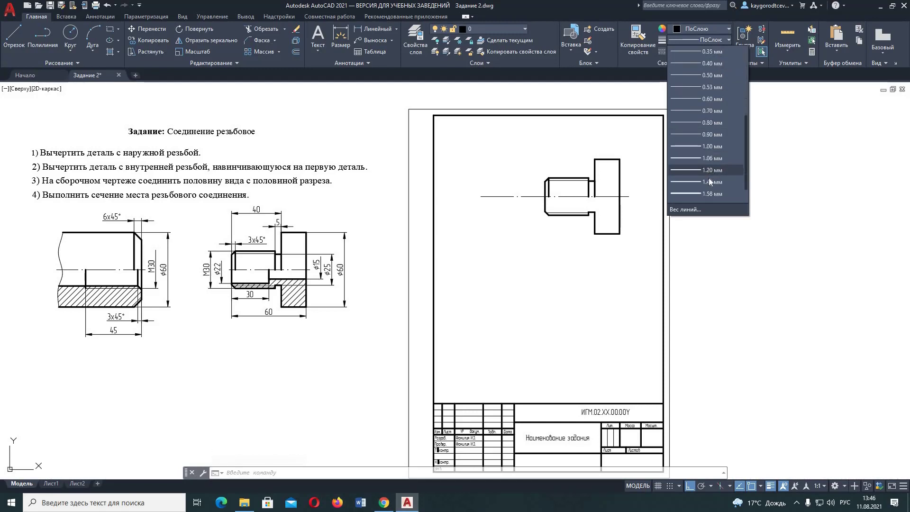
pyautogui.click(711, 146)
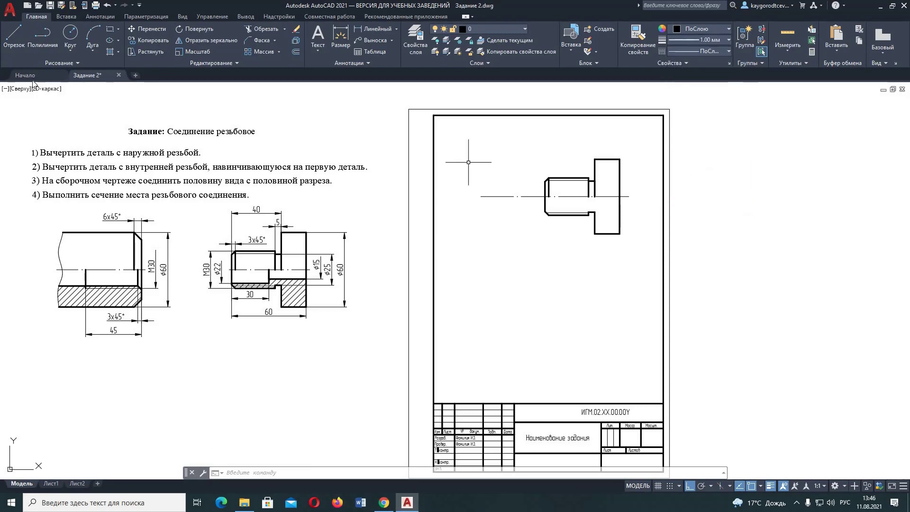
pyautogui.click(14, 36)
pyautogui.click(619, 196)
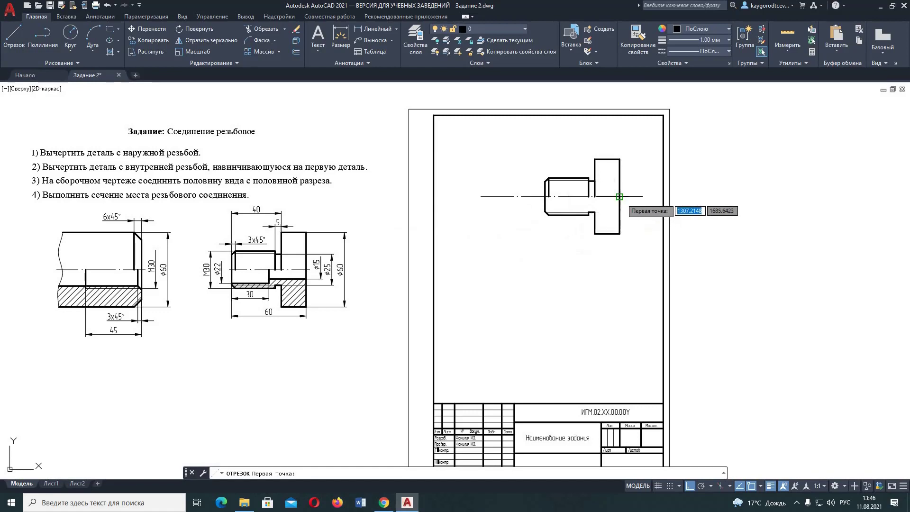
pyautogui.write('15/2')
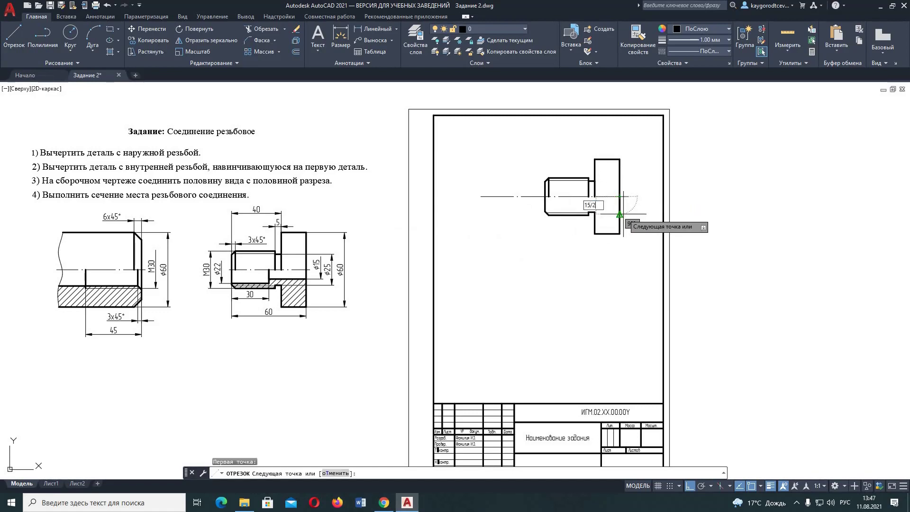
pyautogui.press('Return')
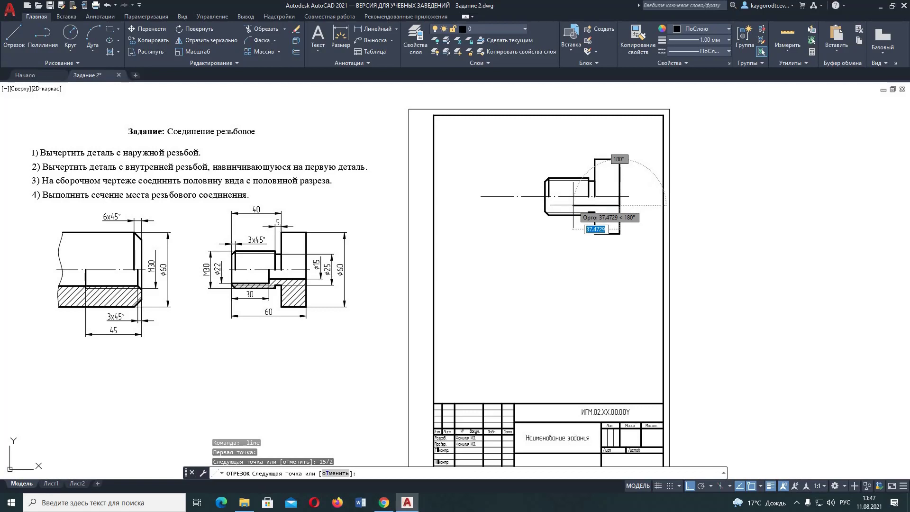
pyautogui.write('30')
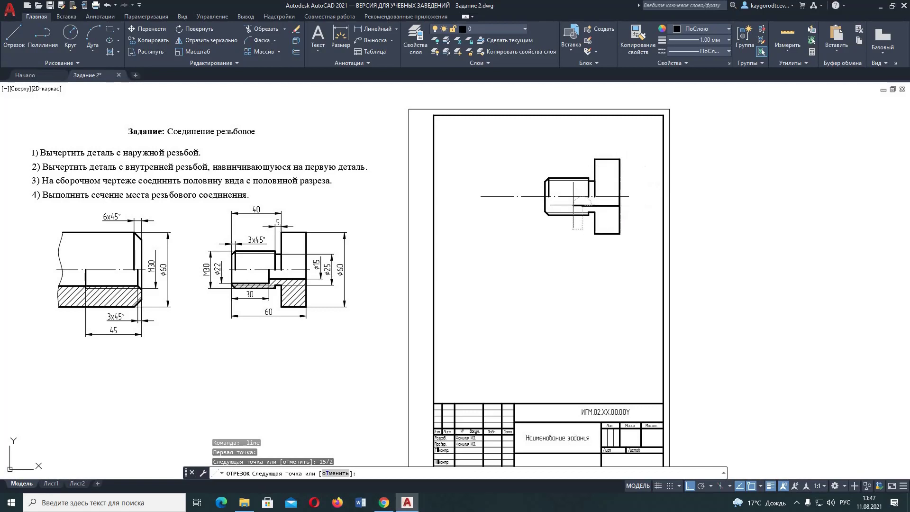
pyautogui.press('Return')
pyautogui.click(583, 197)
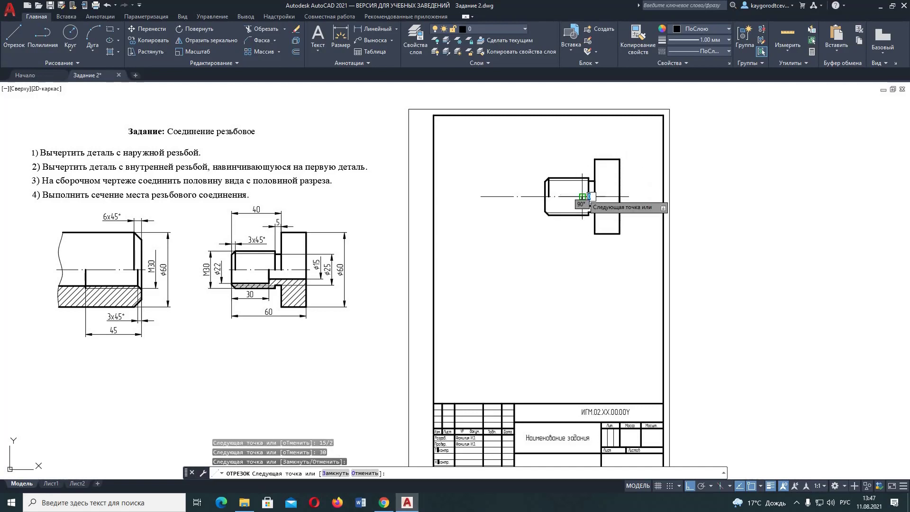
pyautogui.rightClick(595, 192)
pyautogui.click(605, 200)
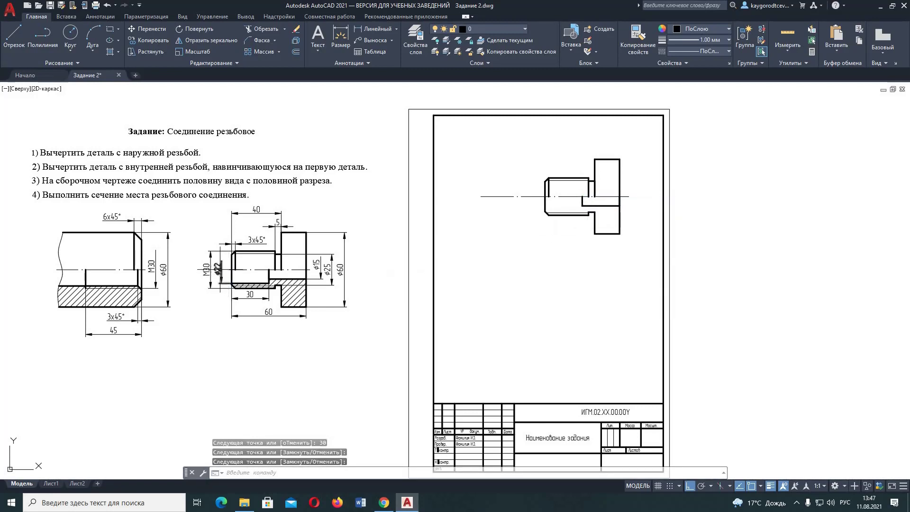
# - Draw a second step from the centreline: 11 vertical, 30 horizontal, and a closing edge
pyautogui.click(13, 38)
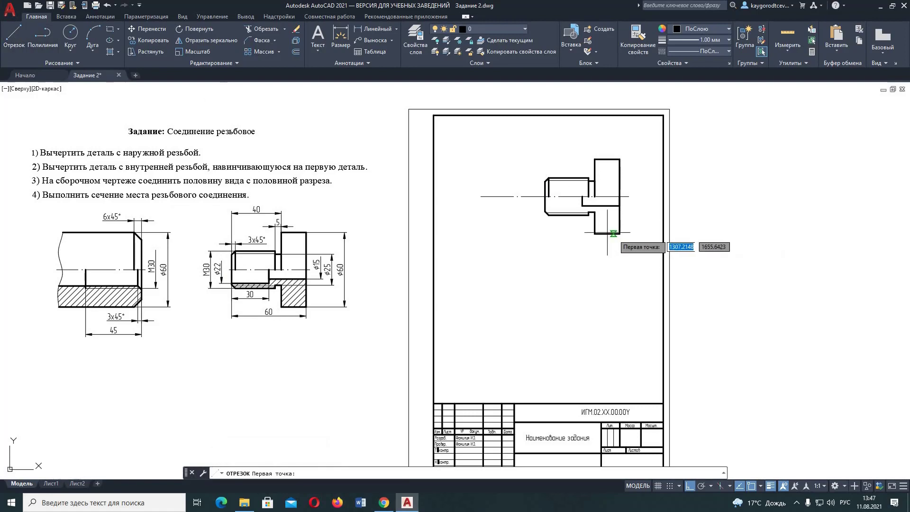
pyautogui.click(545, 197)
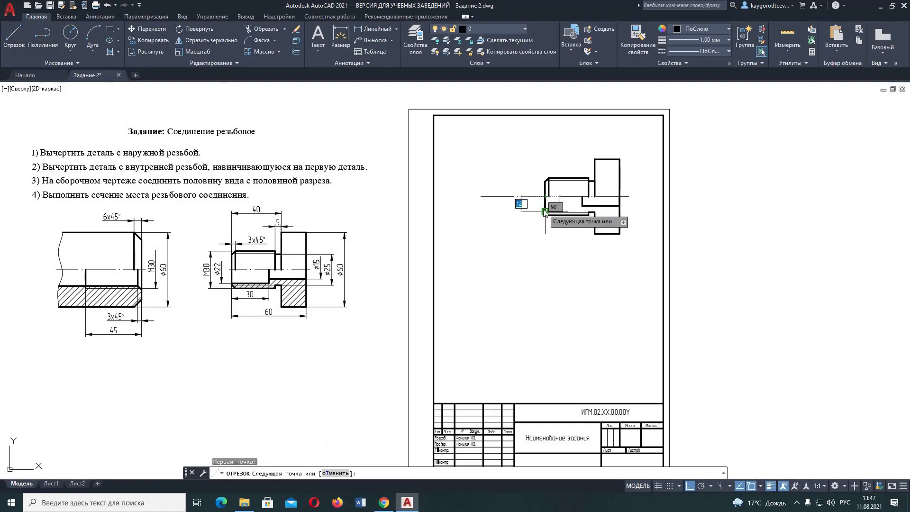
pyautogui.write('11')
pyautogui.press('Return')
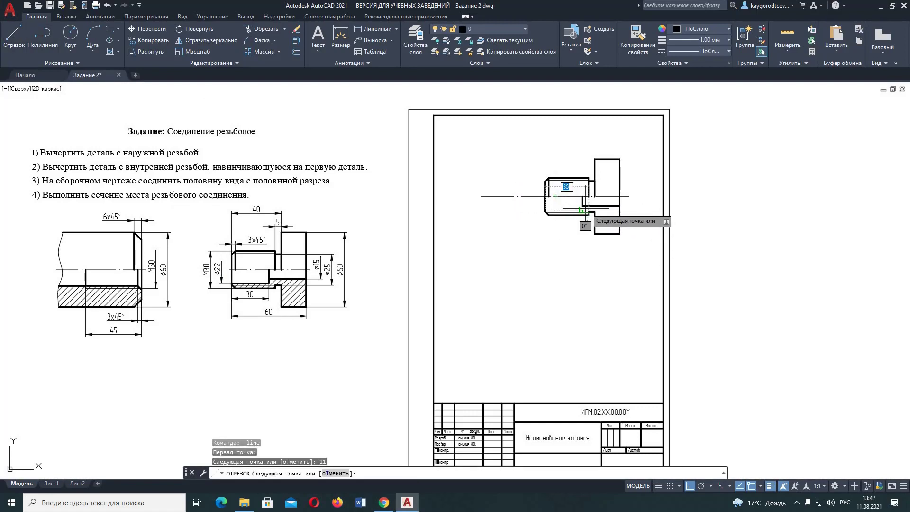
pyautogui.write('30')
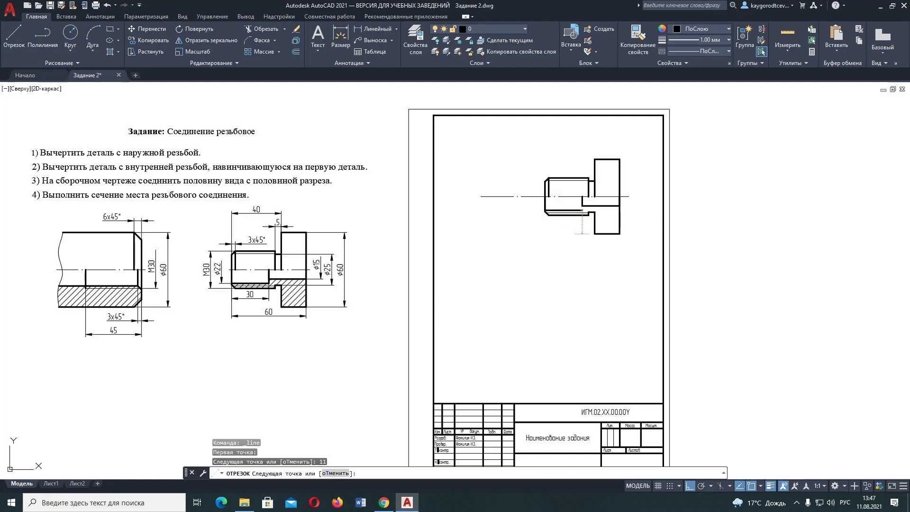
pyautogui.press('Return')
pyautogui.click(582, 196)
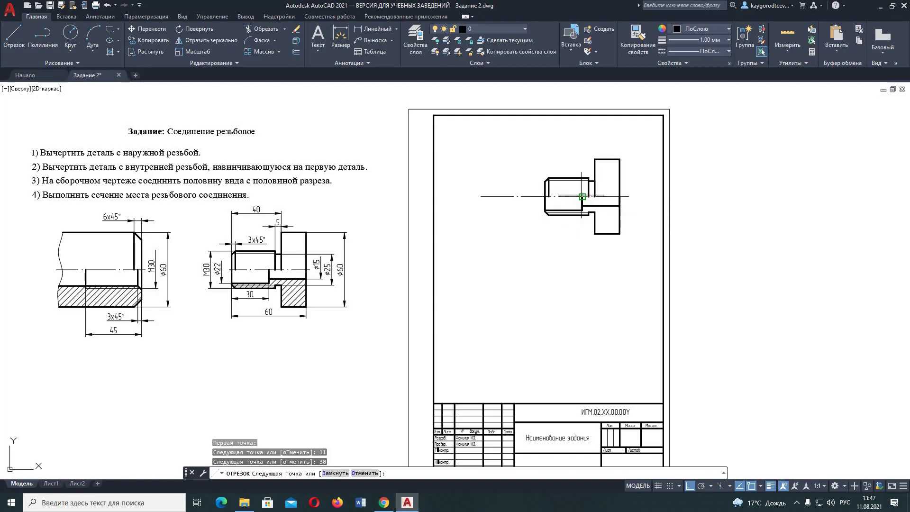
pyautogui.rightClick(583, 195)
pyautogui.click(599, 201)
pyautogui.scroll(3, 604, 211)
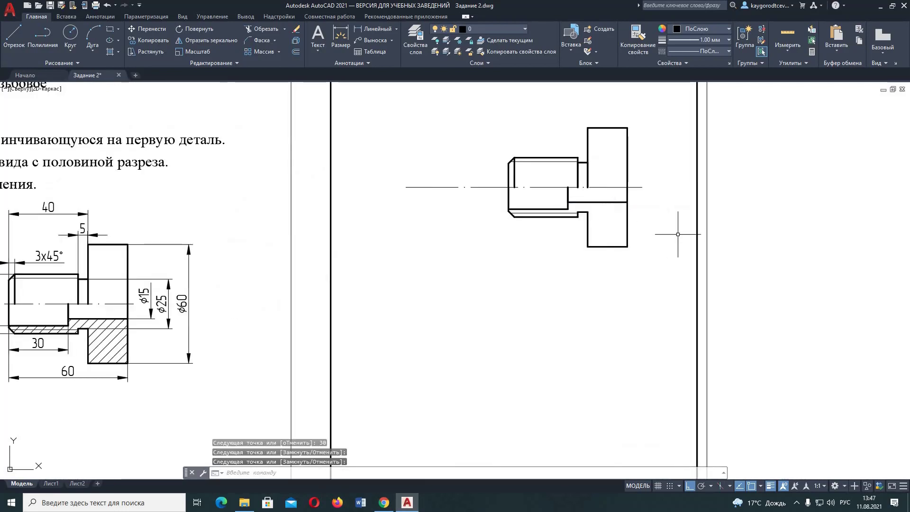
pyautogui.scroll(-1, 678, 233)
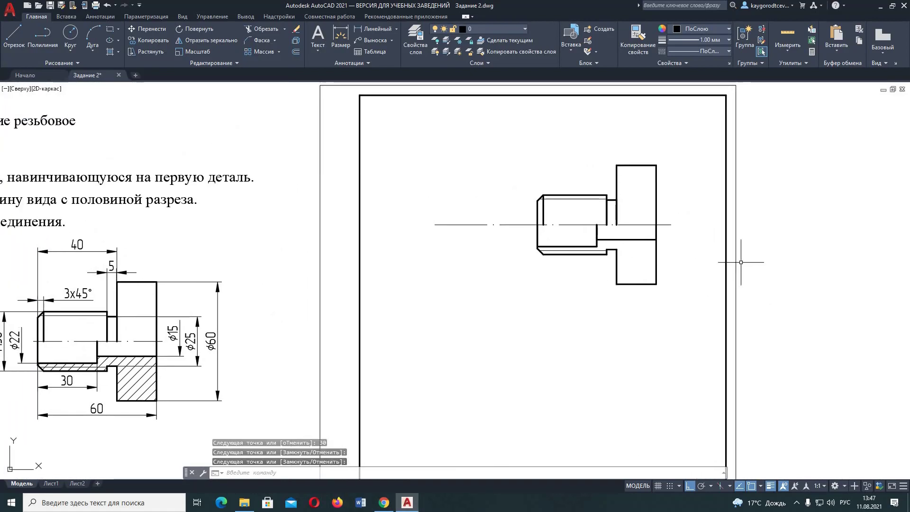
pyautogui.scroll(-2, 710, 243)
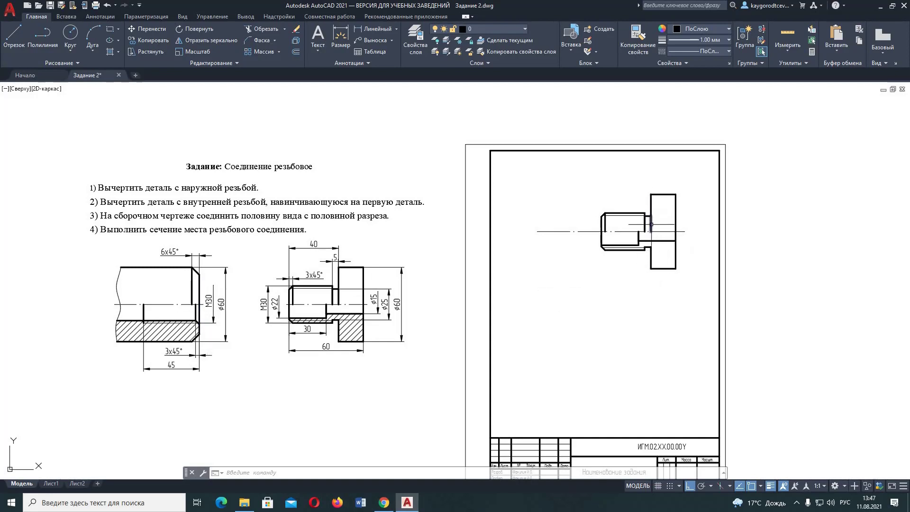
# - Draw a thick line 30 up from the centreline at the flange, then left above the shank
pyautogui.rightClick(658, 232)
pyautogui.click(673, 237)
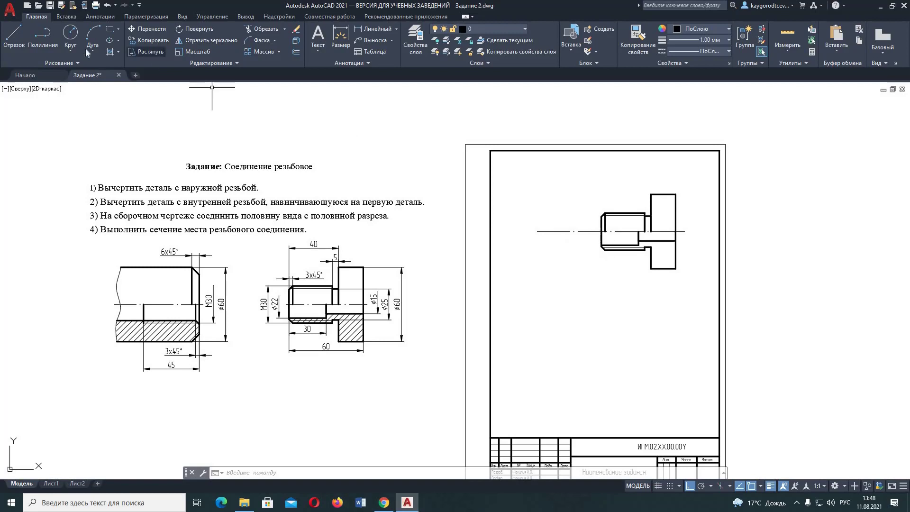
pyautogui.click(13, 38)
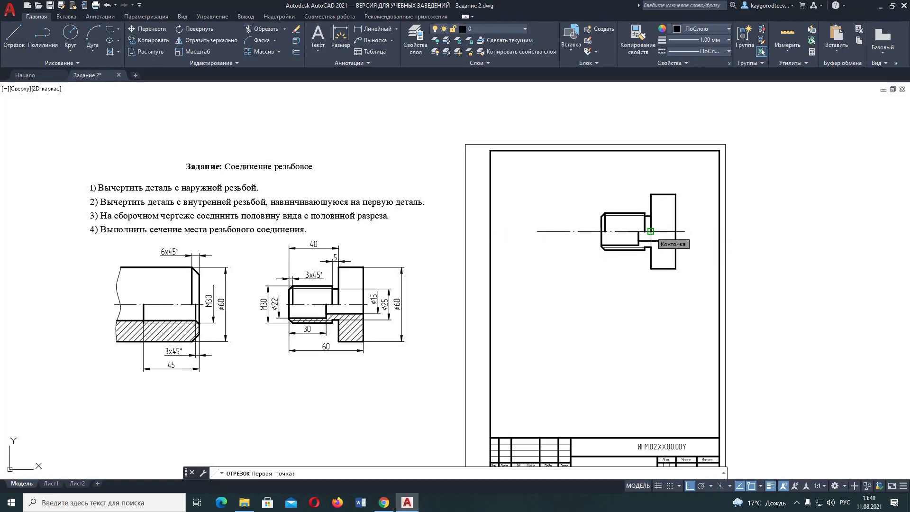
pyautogui.click(651, 231)
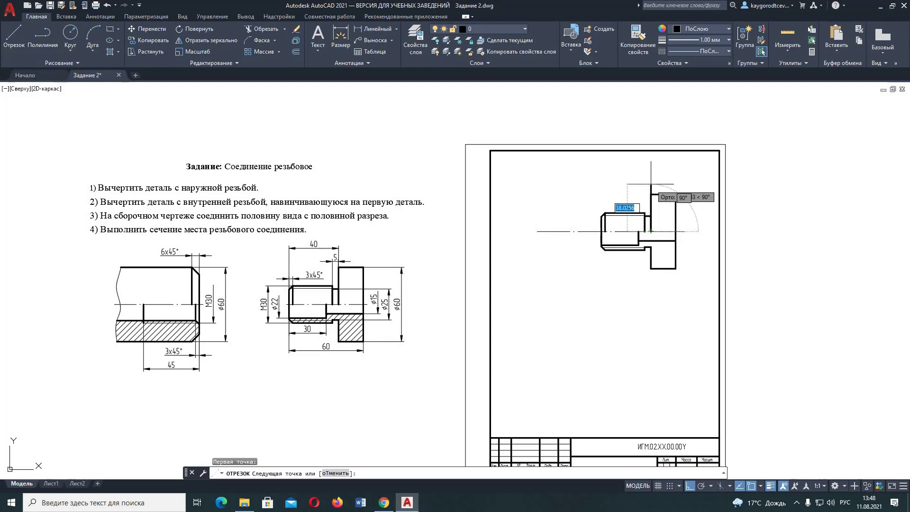
pyautogui.write('30')
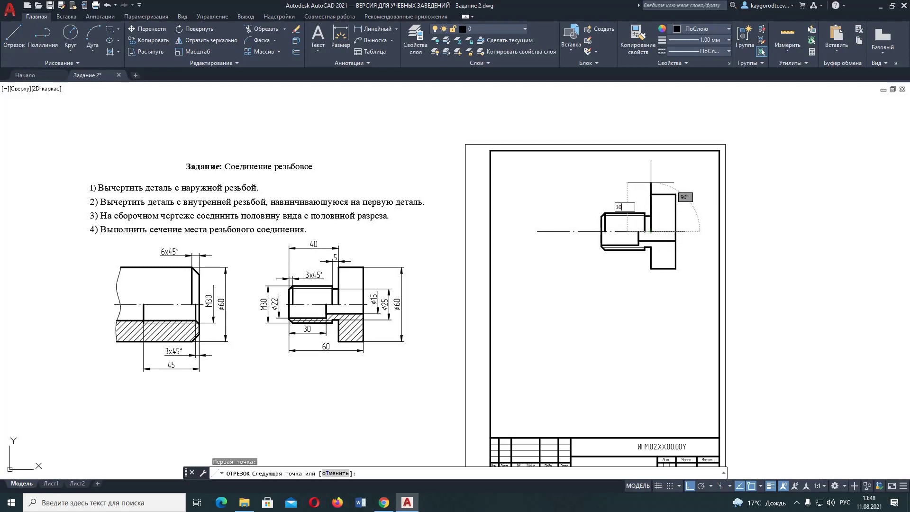
pyautogui.press('Return')
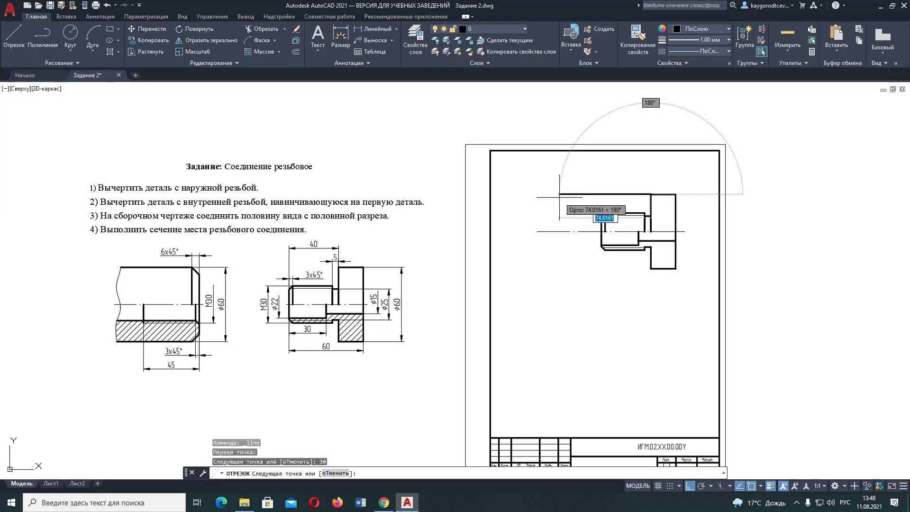
pyautogui.click(558, 195)
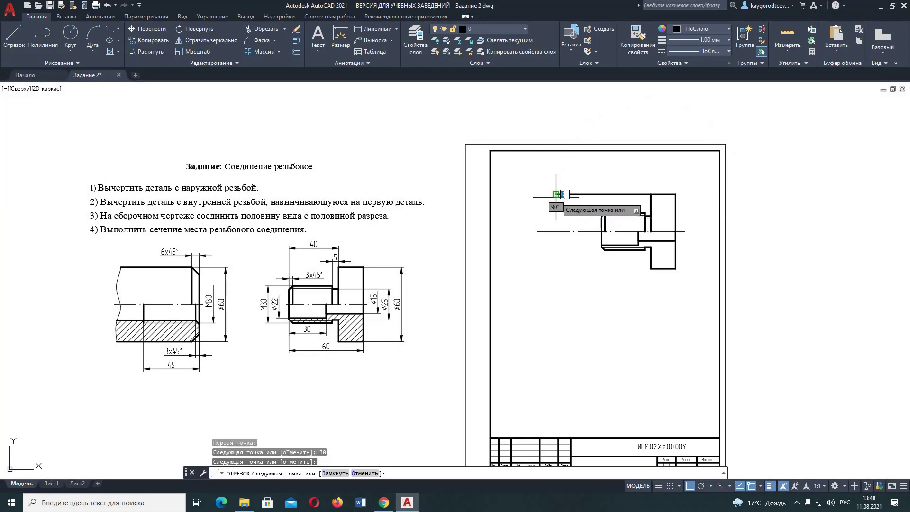
pyautogui.rightClick(558, 199)
pyautogui.click(574, 204)
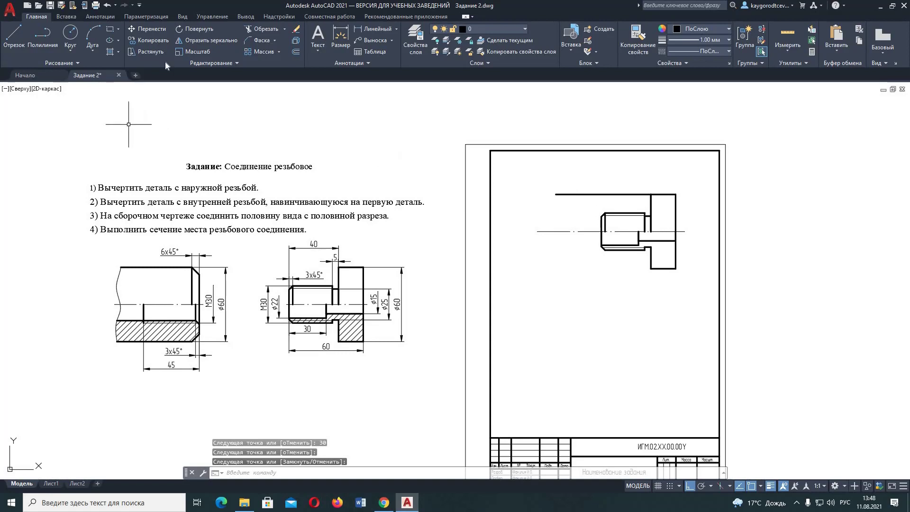
pyautogui.click(262, 40)
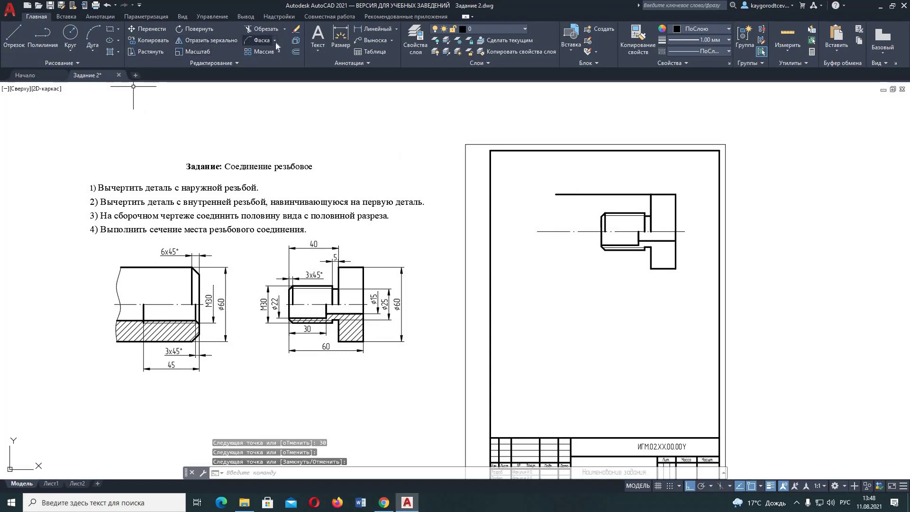
# - Chamfer the top line–collar corner with length 6 at 45°
pyautogui.rightClick(574, 209)
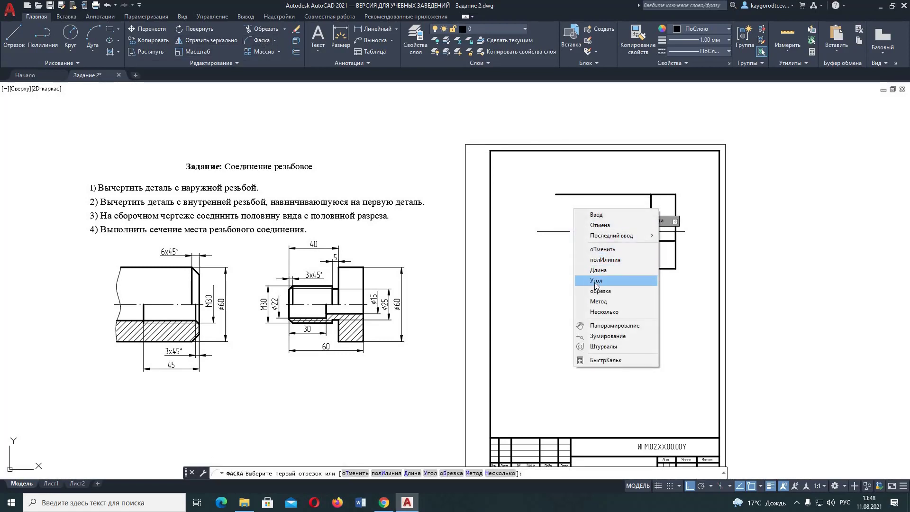
pyautogui.click(596, 282)
pyautogui.write('6')
pyautogui.press('Return')
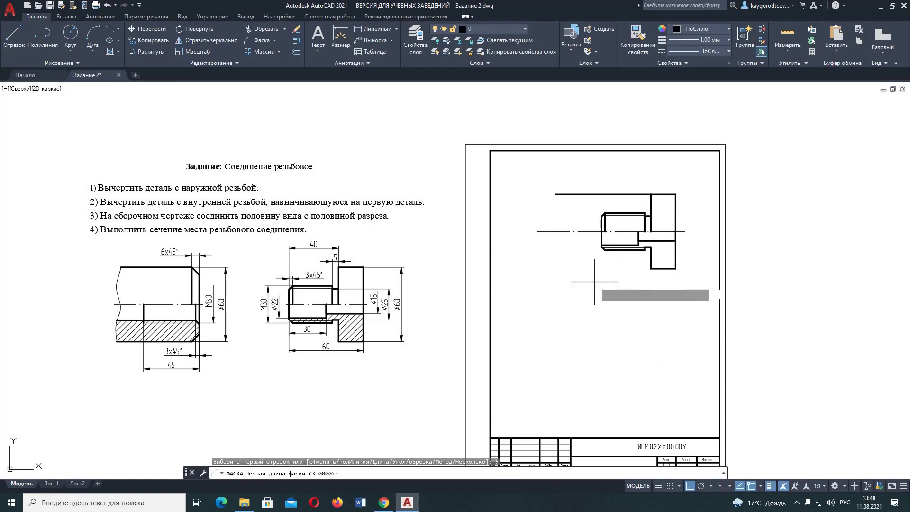
pyautogui.write('45')
pyautogui.press('Return')
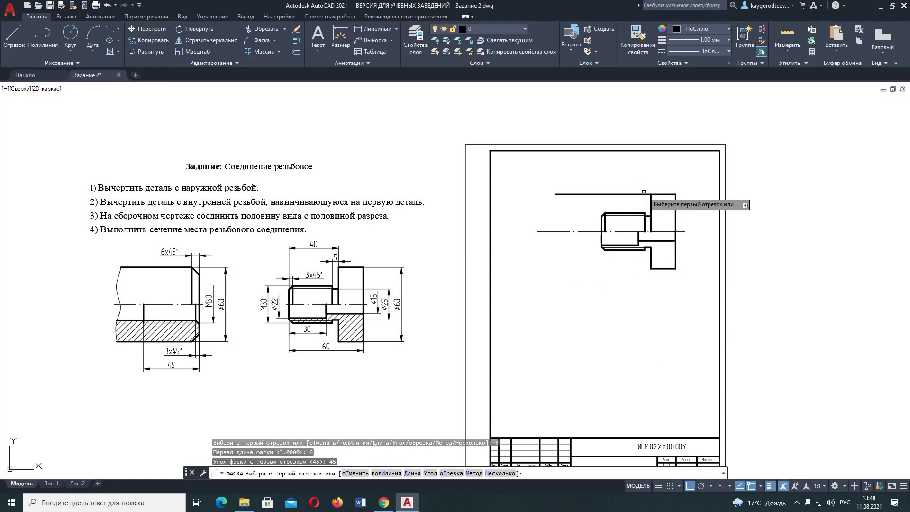
pyautogui.click(646, 195)
pyautogui.click(652, 202)
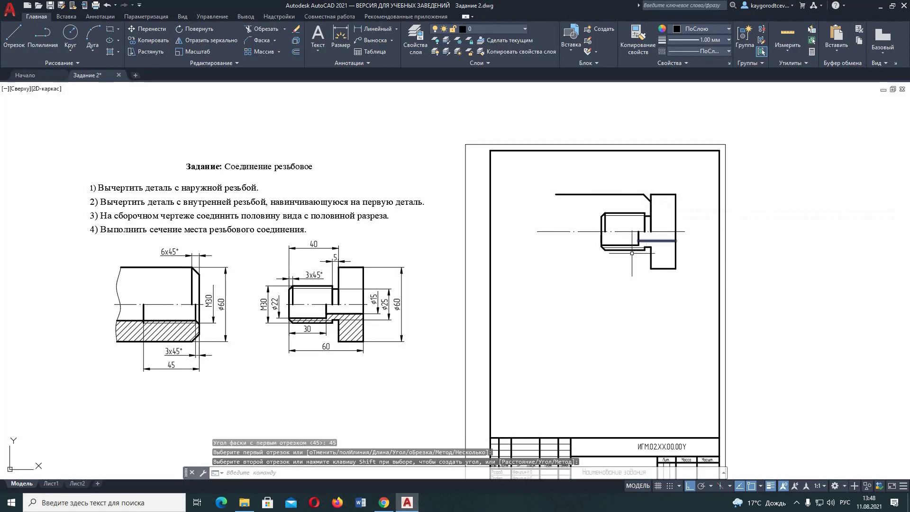
# - Drop a line from the chamfer corner to the centre line, then select the top outline lines
pyautogui.click(14, 37)
pyautogui.click(644, 194)
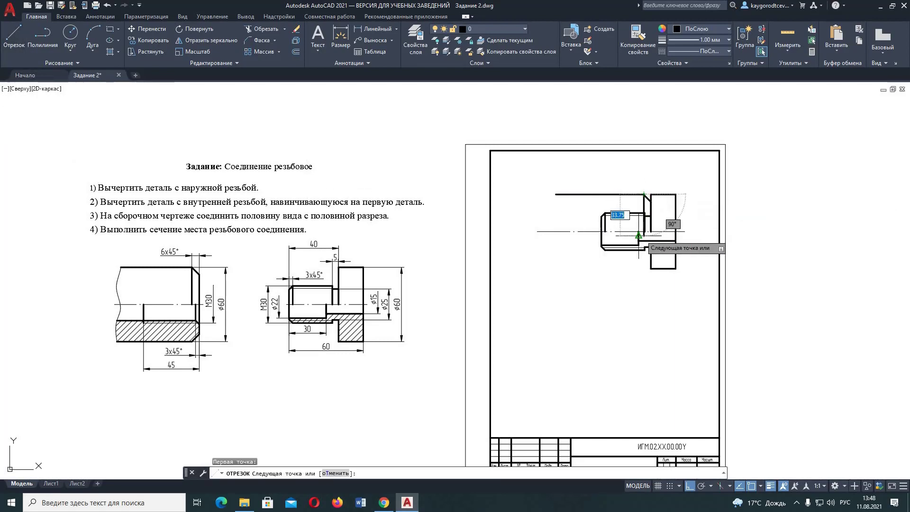
pyautogui.scroll(5, 652, 234)
pyautogui.click(617, 225)
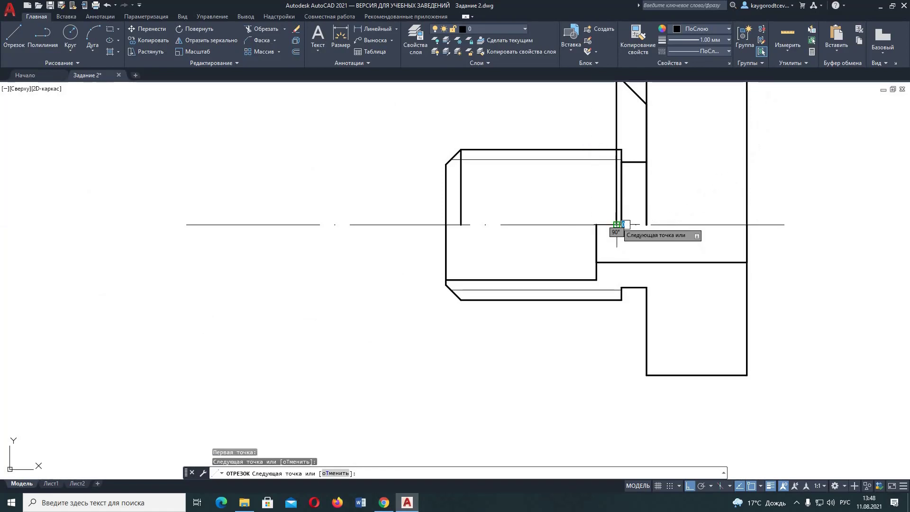
pyautogui.rightClick(614, 227)
pyautogui.click(629, 242)
pyautogui.scroll(-4, 635, 231)
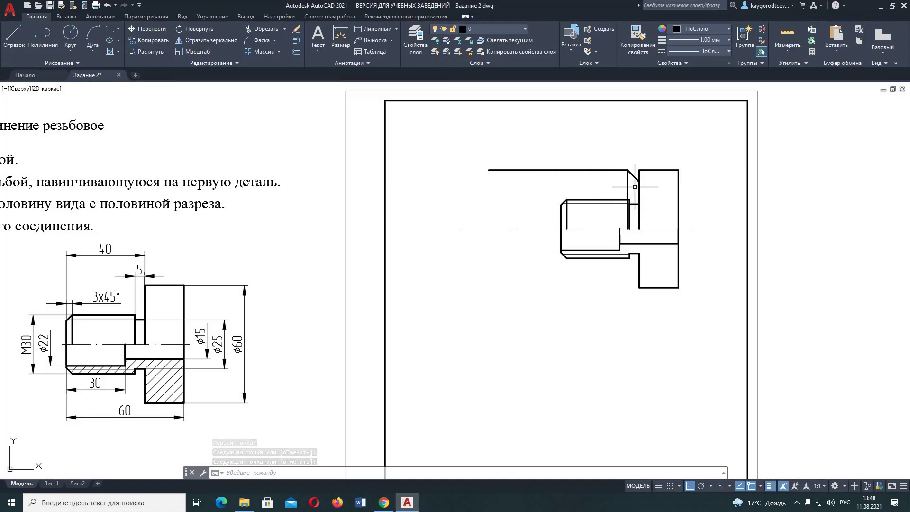
pyautogui.click(635, 187)
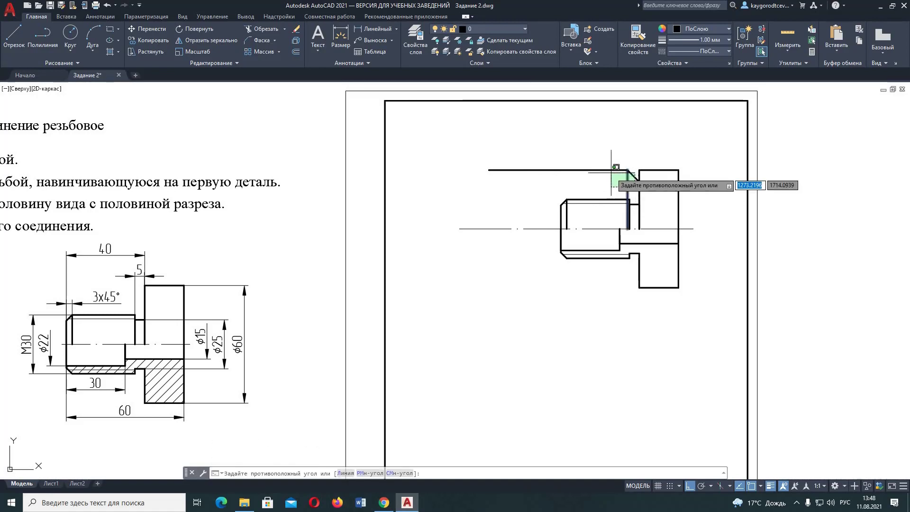
pyautogui.click(598, 161)
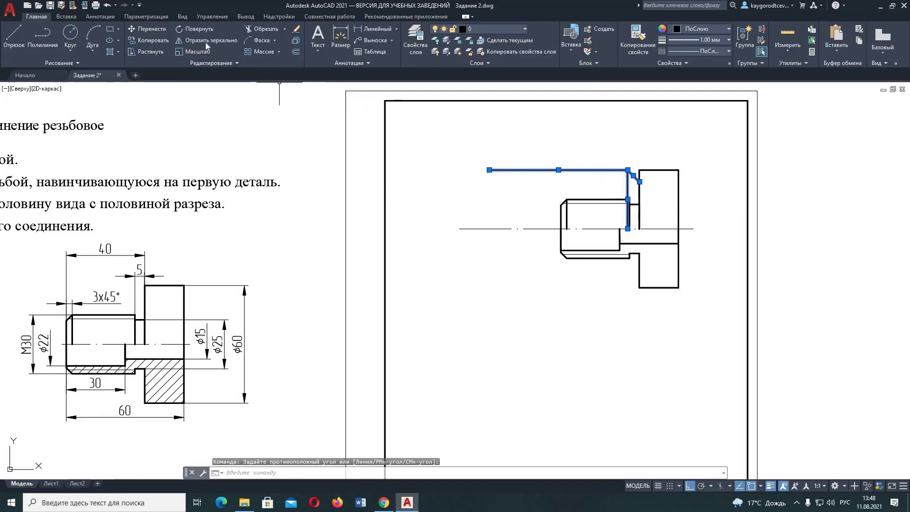
# - Mirror the chamfered top outline about the centre line, keeping the original lines
pyautogui.click(206, 39)
pyautogui.click(547, 229)
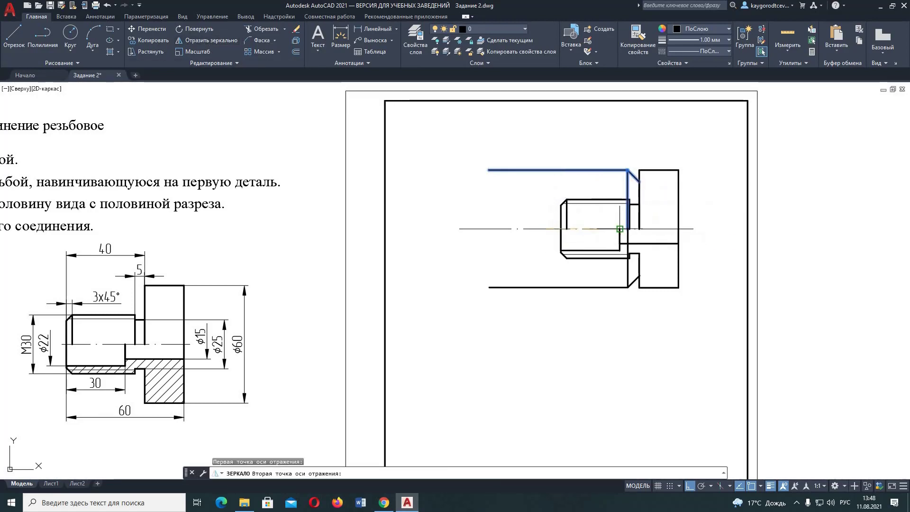
pyautogui.click(621, 229)
pyautogui.click(652, 267)
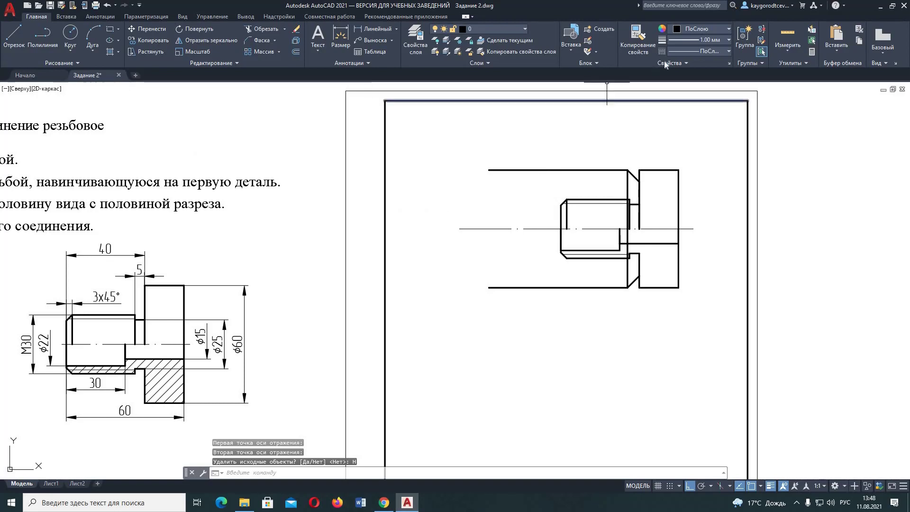
# - Set the current lineweight to ByLayer (ПоСлою)
pyautogui.click(699, 39)
pyautogui.scroll(2, 692, 51)
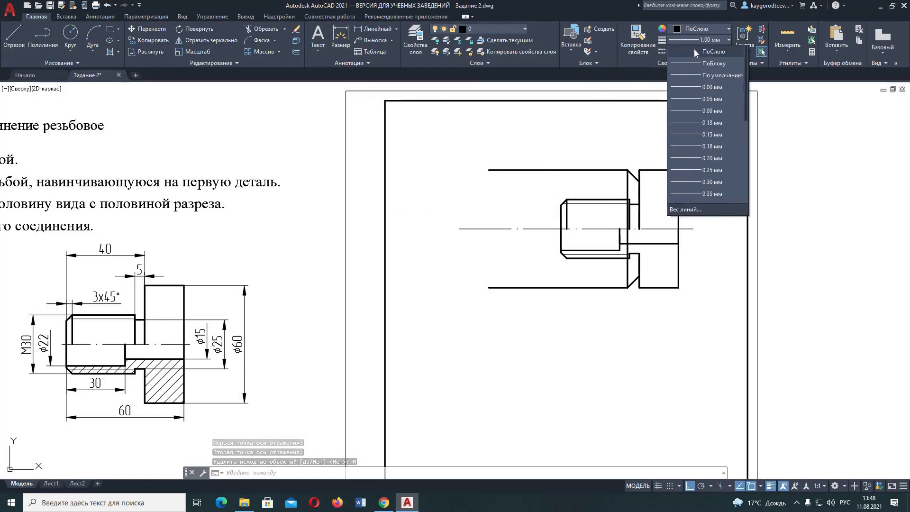
pyautogui.click(692, 52)
pyautogui.click(78, 65)
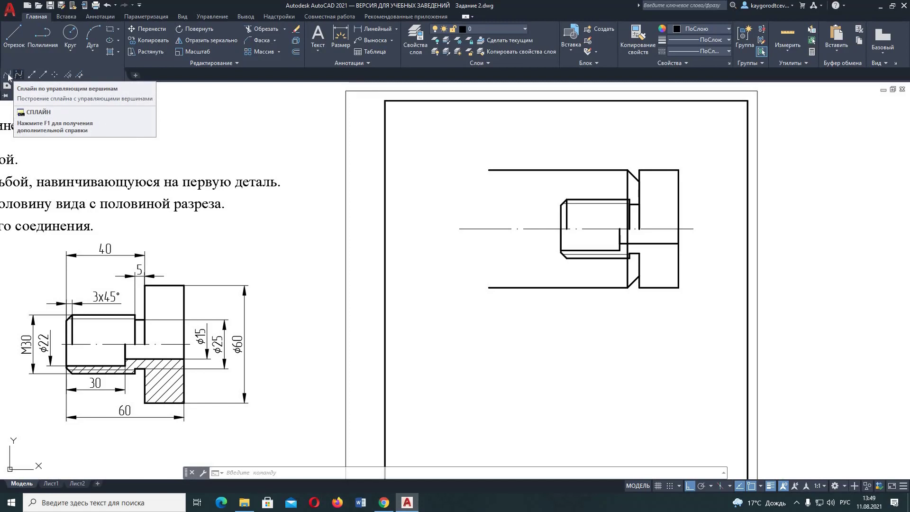
# - Draw a spline break line from the top line's left end through a midpoint to the bottom line
pyautogui.click(8, 77)
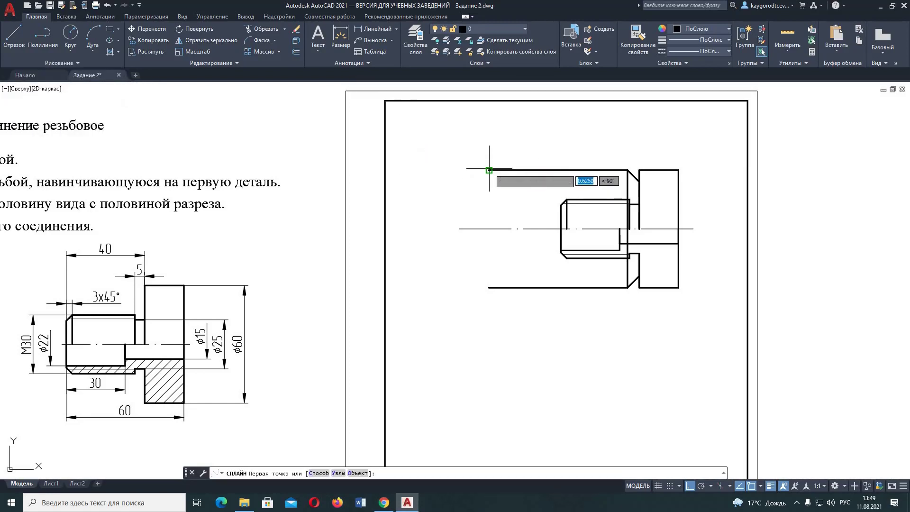
pyautogui.click(490, 169)
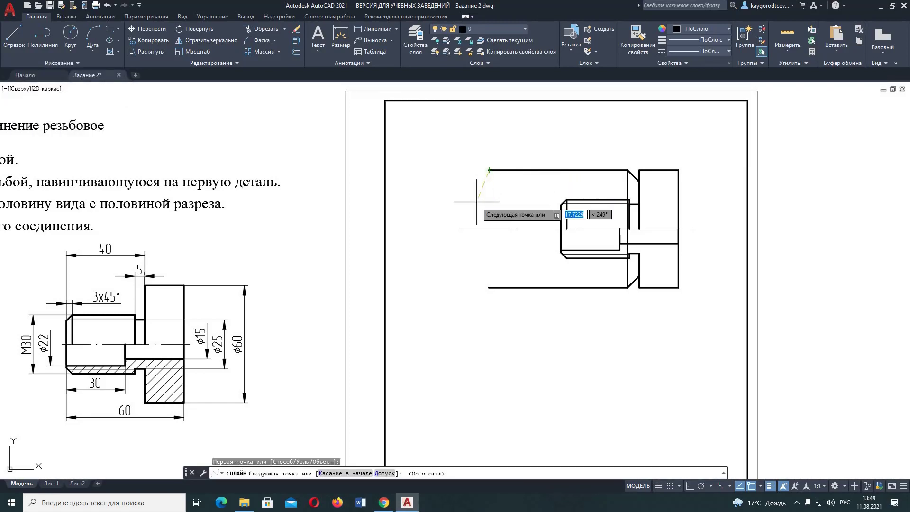
pyautogui.press('F8')
pyautogui.click(483, 209)
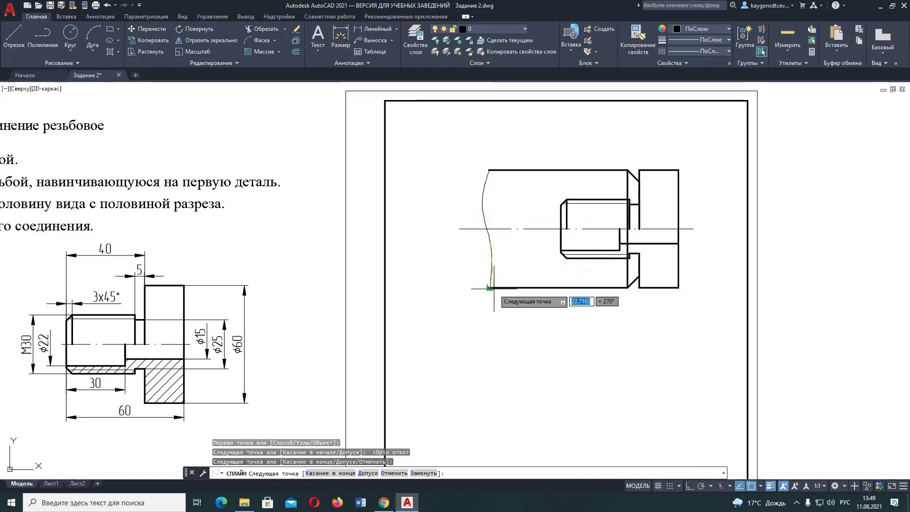
pyautogui.click(489, 287)
pyautogui.rightClick(489, 288)
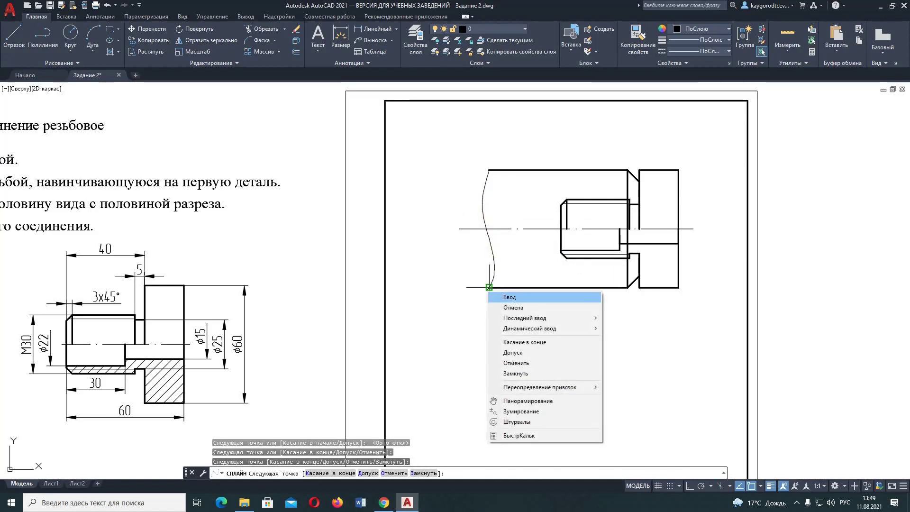
pyautogui.click(519, 296)
# - Adjust the break line's lower end and shorten the centre line to meet it
pyautogui.scroll(2, 494, 264)
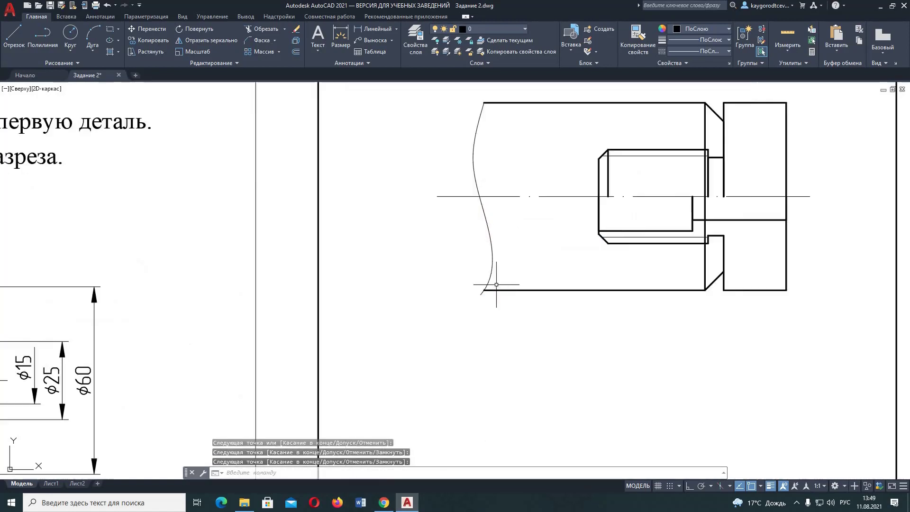
pyautogui.scroll(2, 484, 278)
pyautogui.click(481, 283)
pyautogui.click(471, 302)
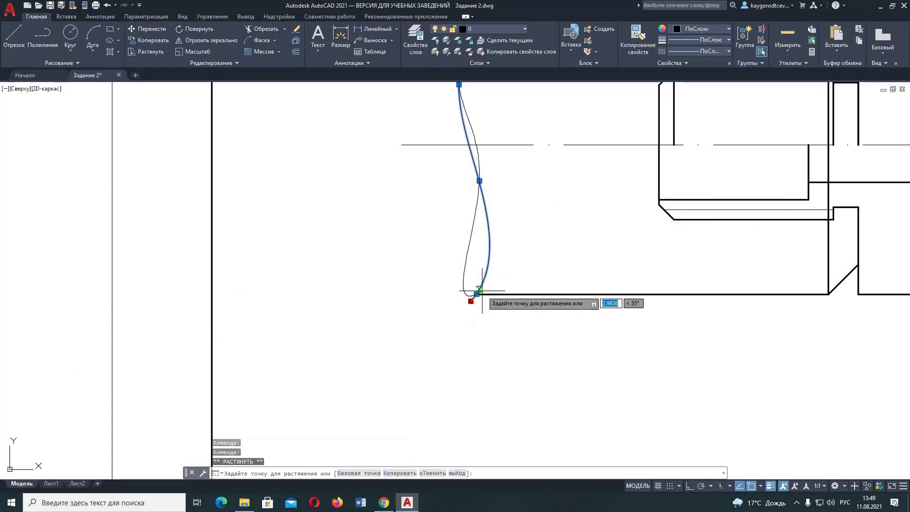
pyautogui.scroll(-2, 519, 207)
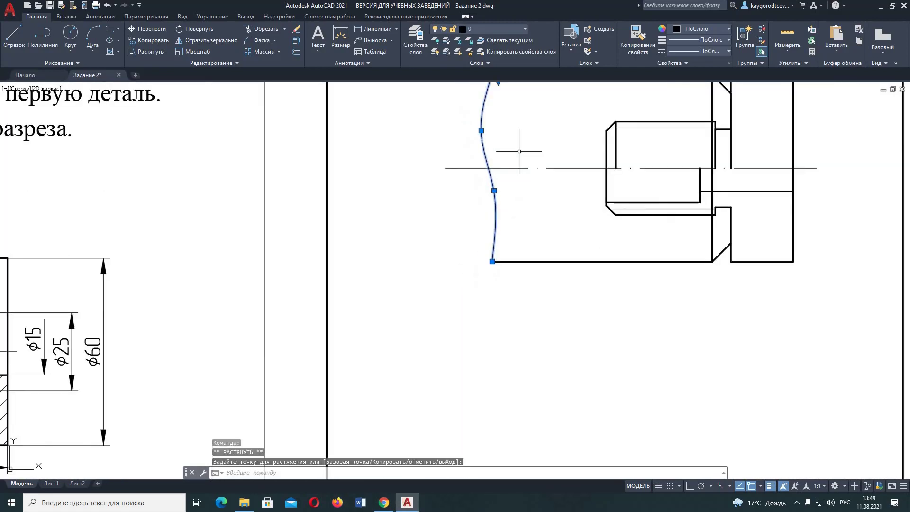
pyautogui.press('Escape')
pyautogui.click(467, 163)
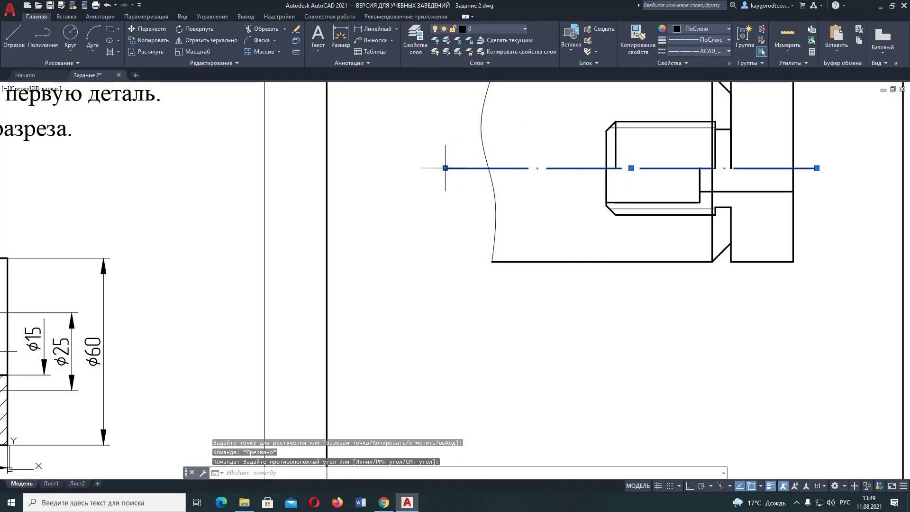
pyautogui.click(446, 168)
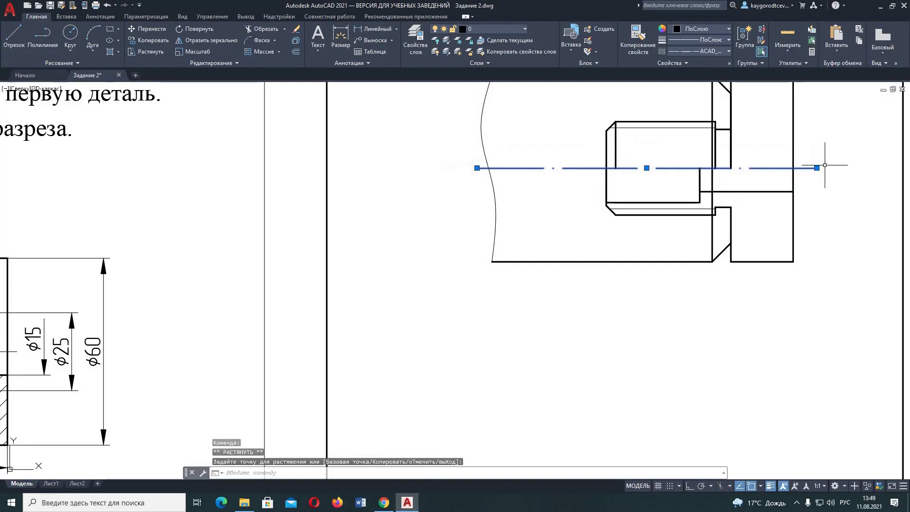
pyautogui.scroll(-2, 806, 171)
pyautogui.moveTo(788, 192); pyautogui.dragTo(632, 208, button='middle')
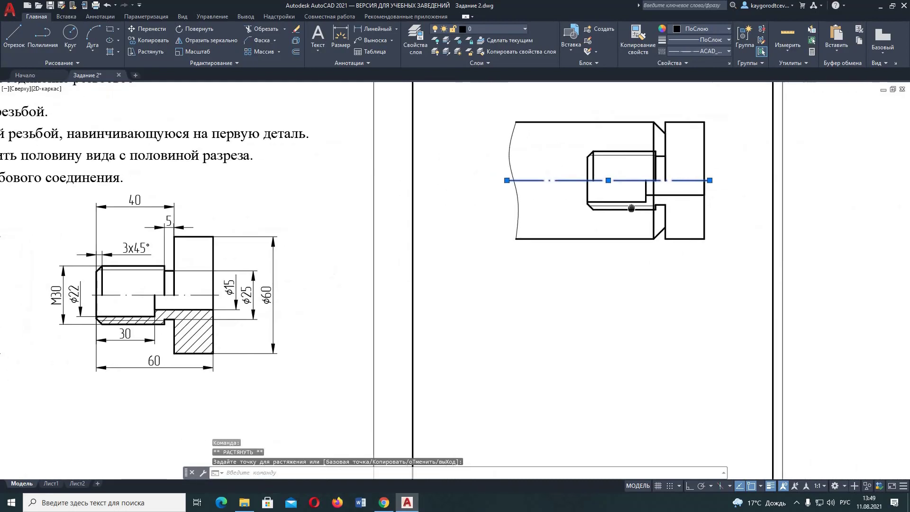
pyautogui.press('Escape')
pyautogui.scroll(-2, 256, 303)
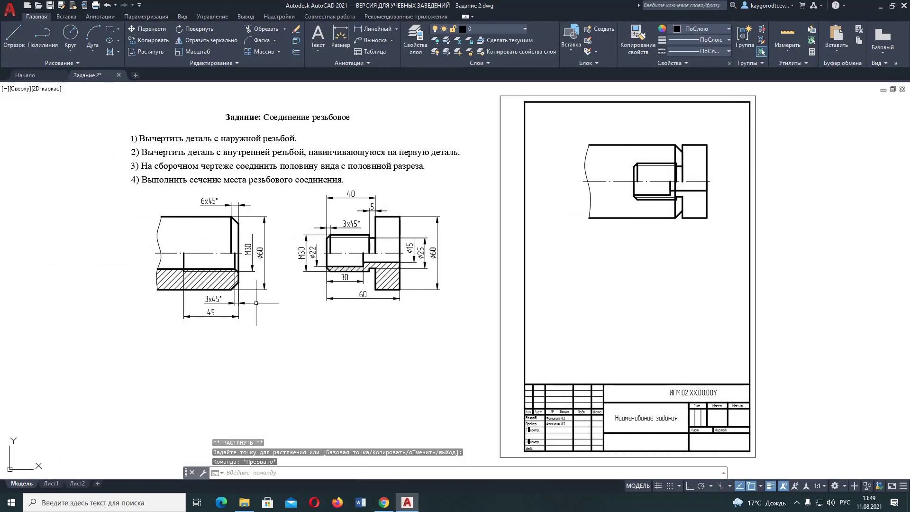
pyautogui.moveTo(621, 260); pyautogui.dragTo(638, 254, button='middle')
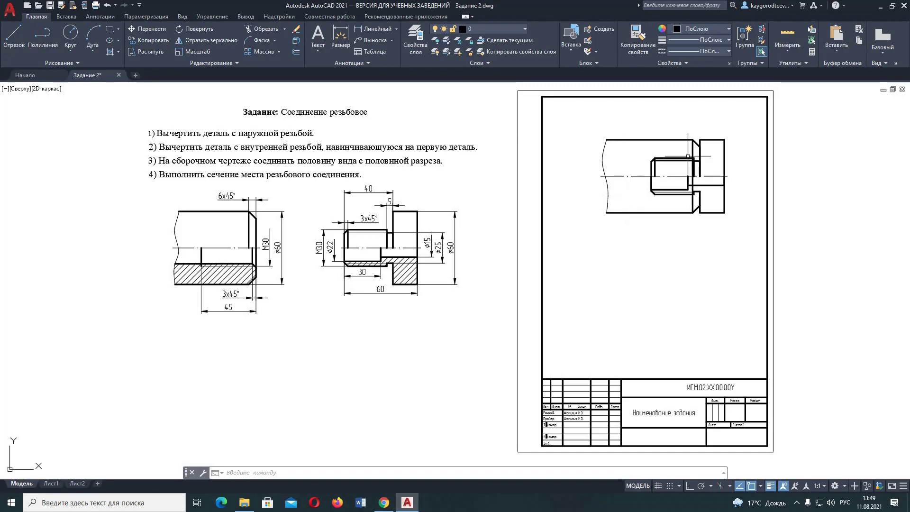
pyautogui.scroll(2, 688, 156)
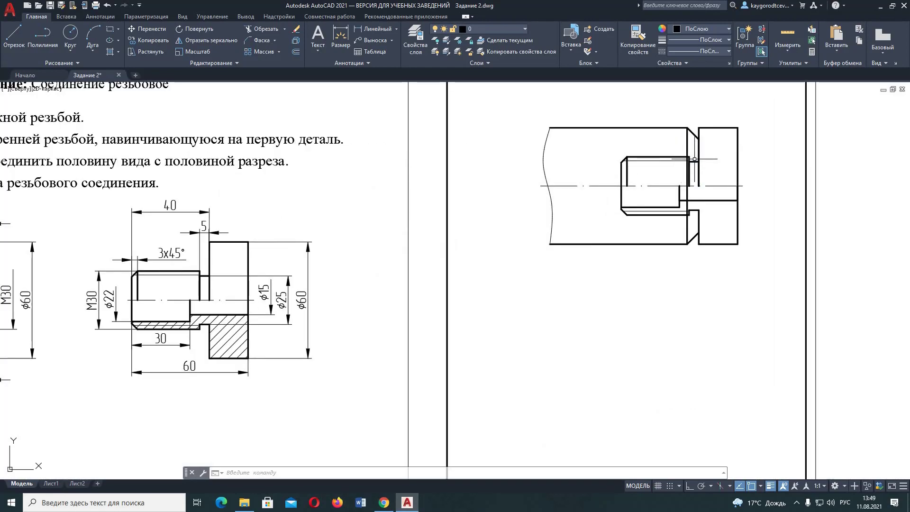
pyautogui.press('Delete')
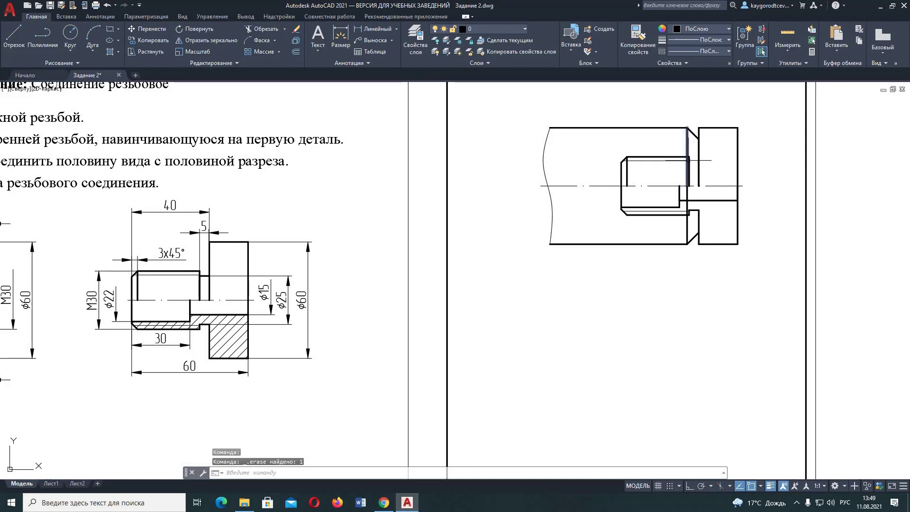
pyautogui.press('Escape')
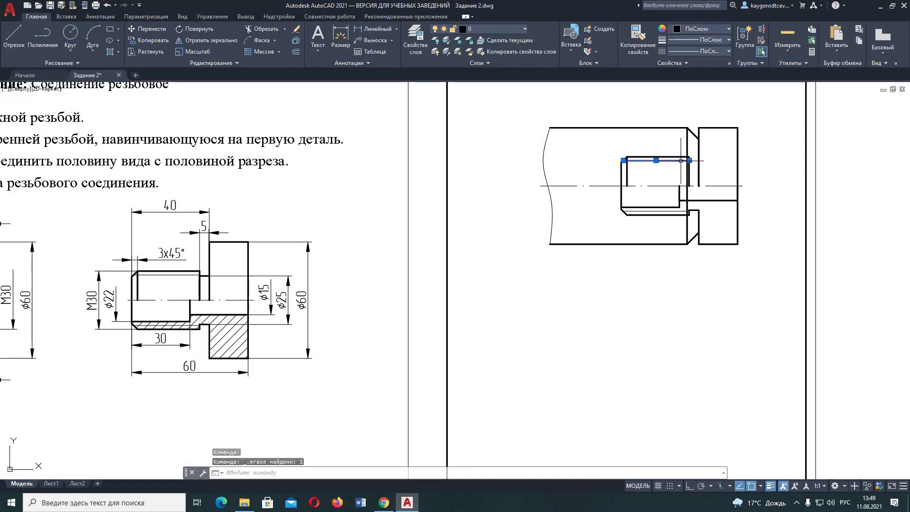
pyautogui.press('Delete')
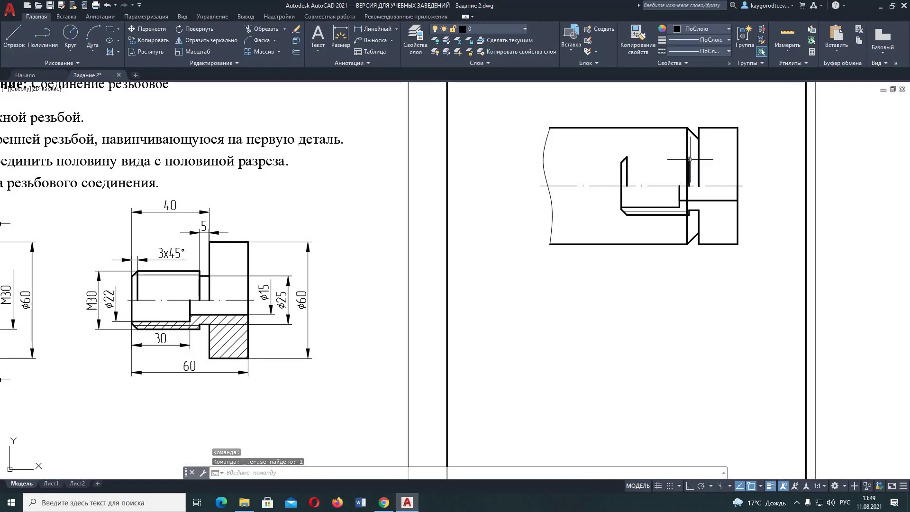
pyautogui.click(690, 159)
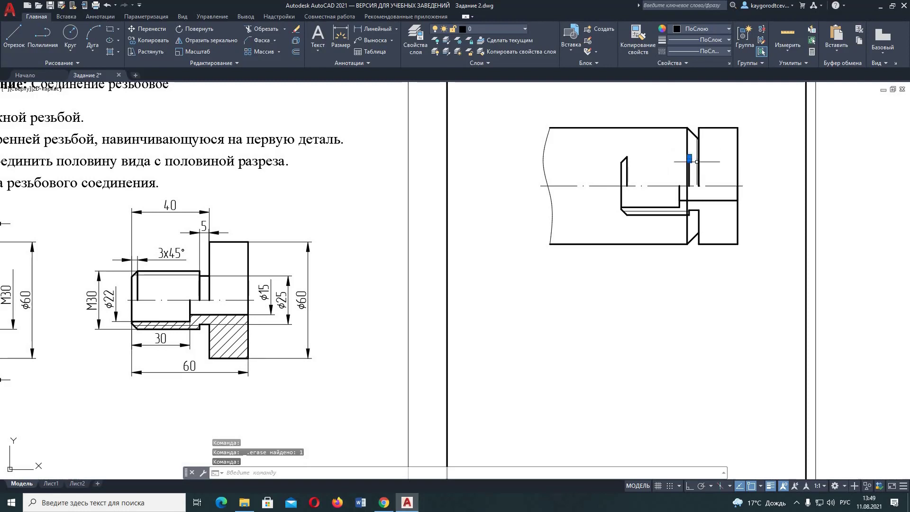
pyautogui.press('Delete')
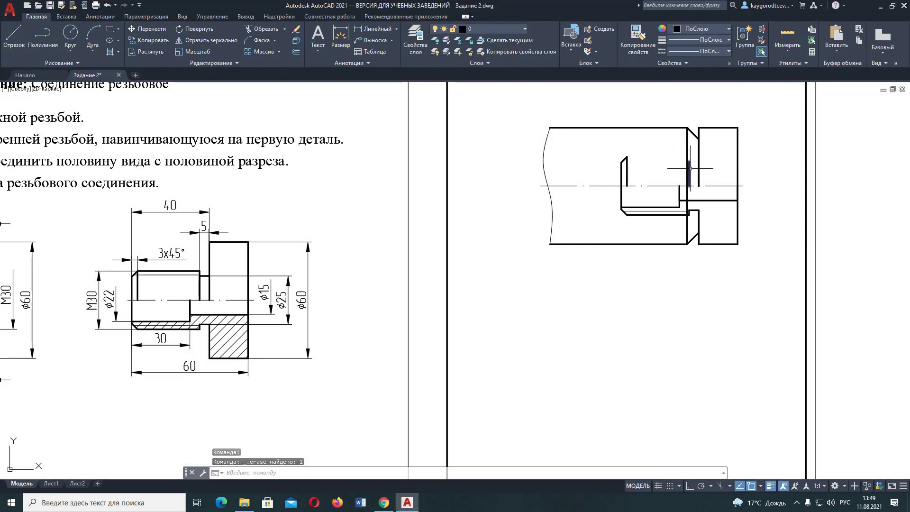
pyautogui.moveTo(638, 172); pyautogui.dragTo(608, 152)
pyautogui.press('Delete')
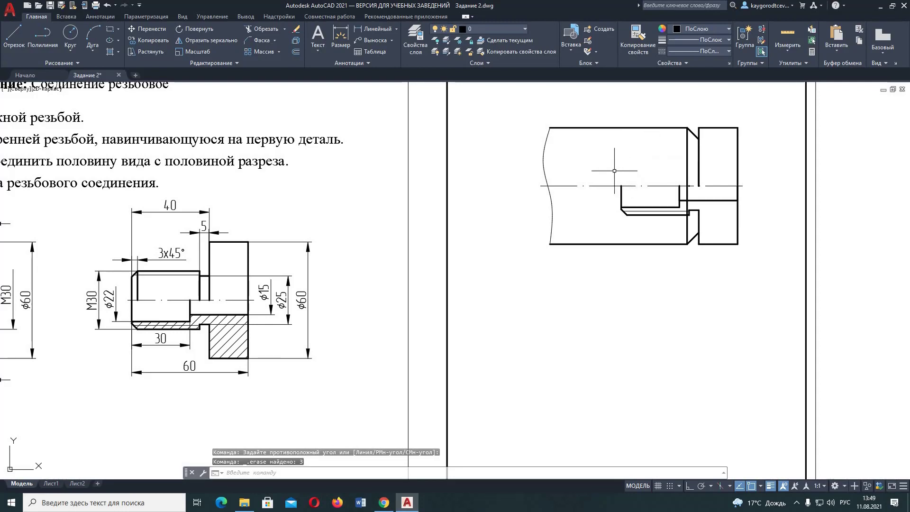
pyautogui.moveTo(615, 171); pyautogui.dragTo(605, 156, button='middle')
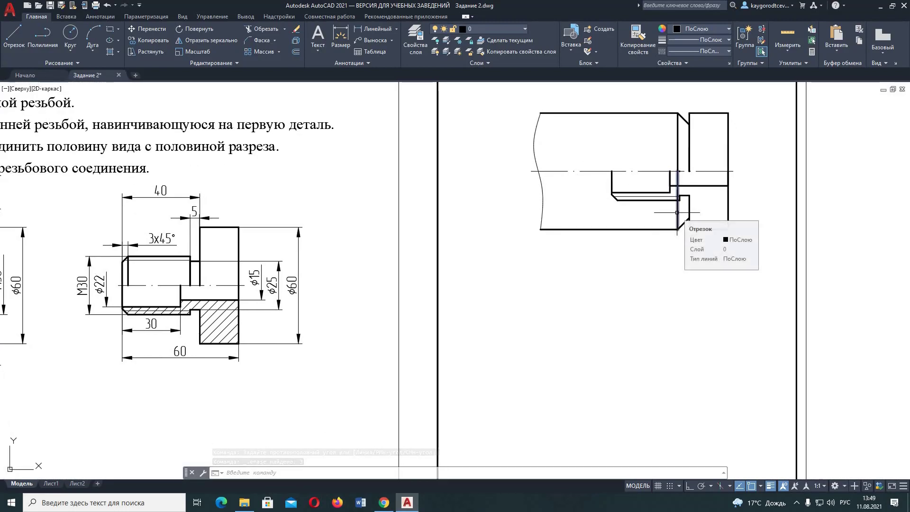
pyautogui.scroll(-2, 463, 236)
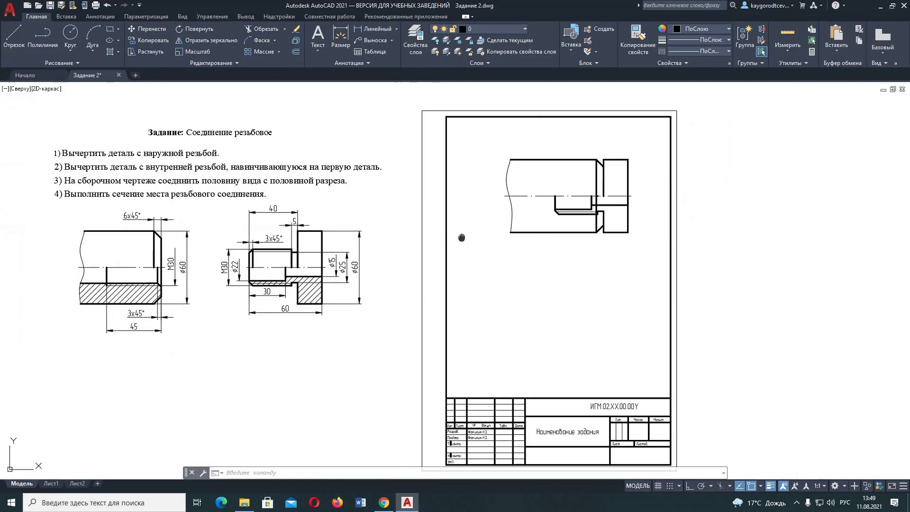
pyautogui.scroll(-2, 506, 250)
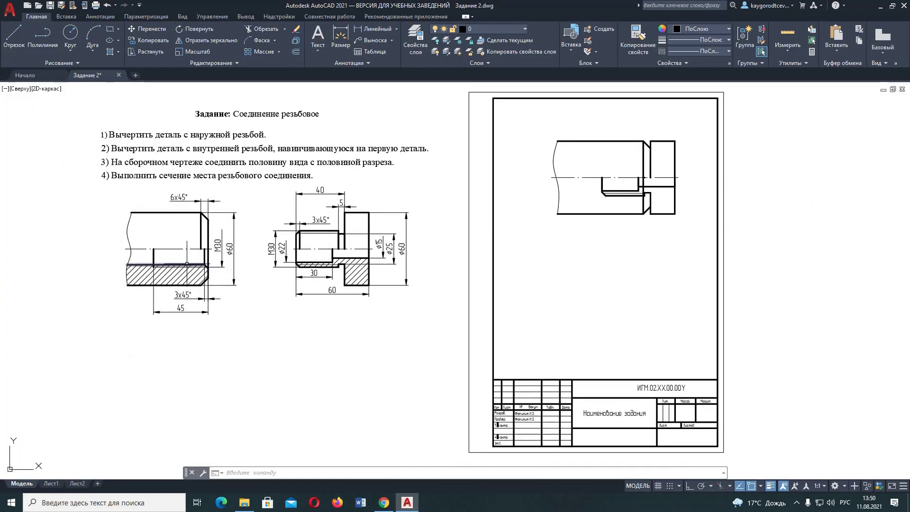
pyautogui.scroll(3, 196, 267)
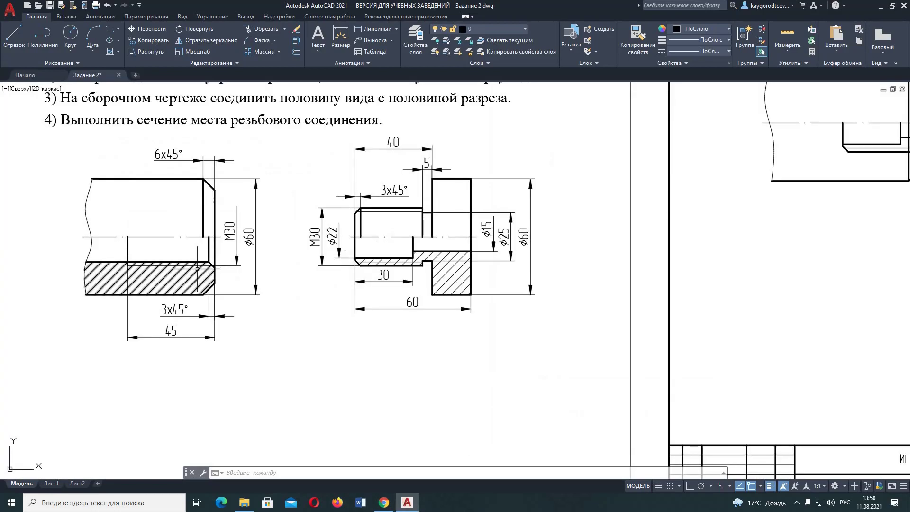
pyautogui.scroll(1, 192, 260)
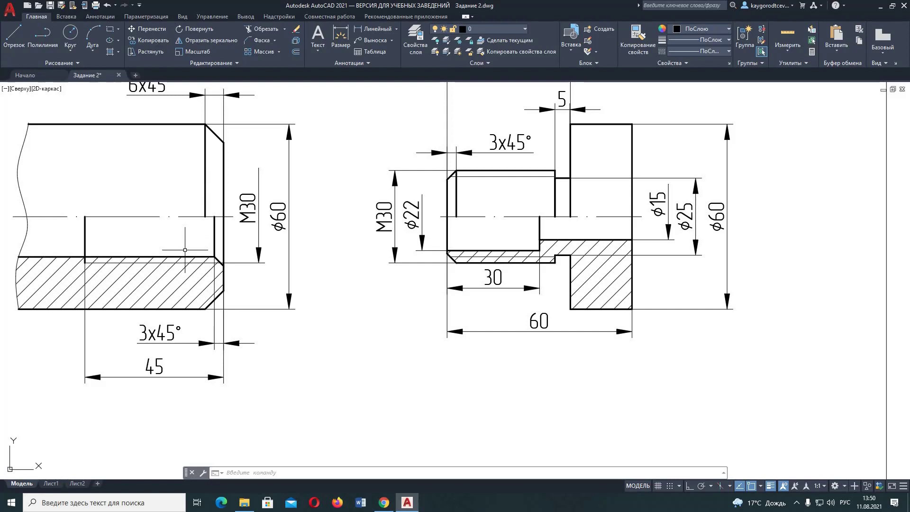
pyautogui.scroll(-2, 184, 250)
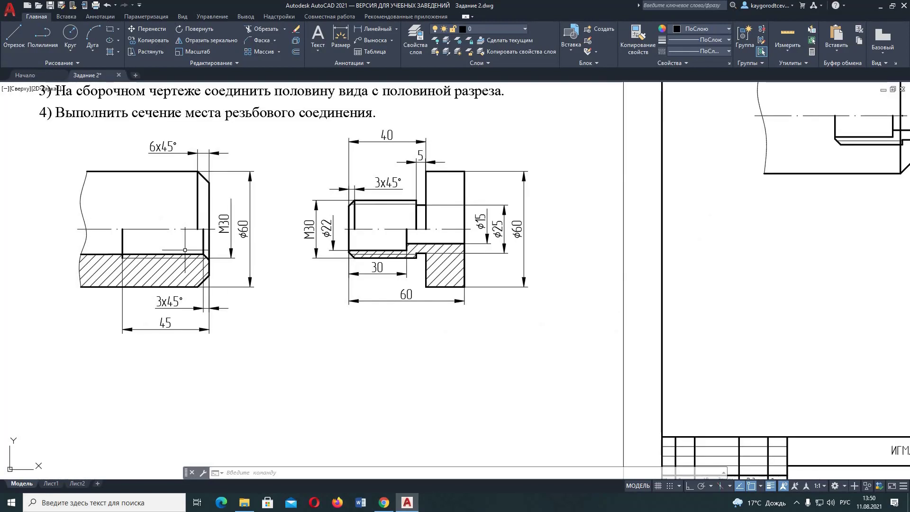
pyautogui.scroll(-2, 185, 250)
pyautogui.moveTo(481, 164); pyautogui.dragTo(467, 180, button='middle')
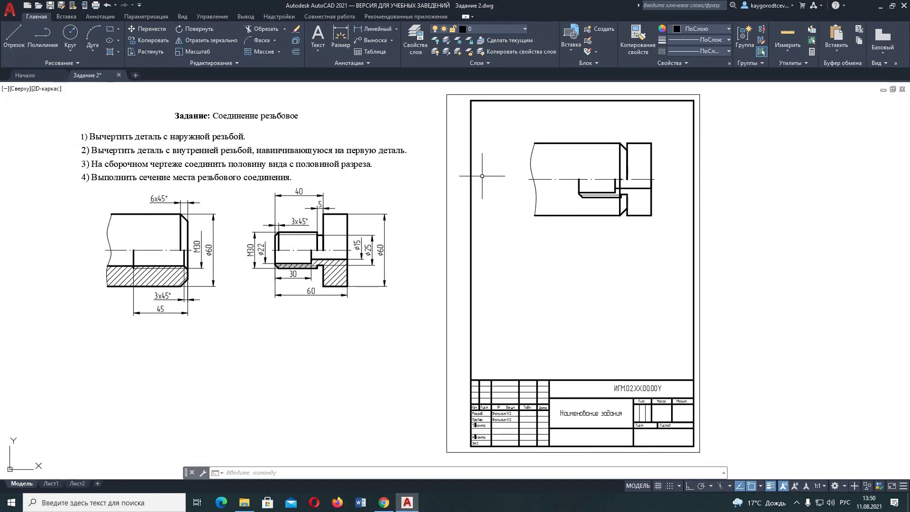
pyautogui.scroll(2, 603, 165)
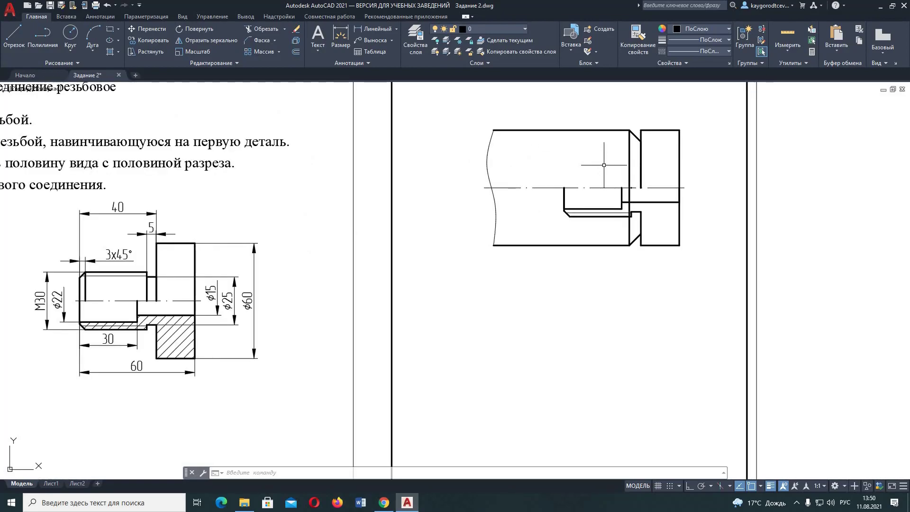
pyautogui.moveTo(490, 202)
pyautogui.mouseDown(button='middle')
pyautogui.moveTo(707, 197)
pyautogui.moveTo(695, 196)
pyautogui.mouseUp(button='middle')
pyautogui.scroll(1, 565, 198)
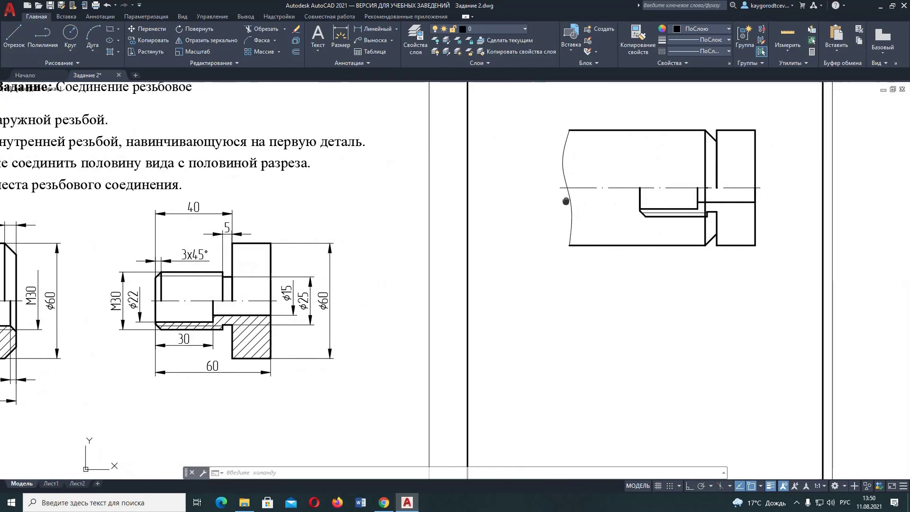
pyautogui.scroll(1, 524, 198)
pyautogui.scroll(1, 579, 213)
pyautogui.scroll(2, 588, 223)
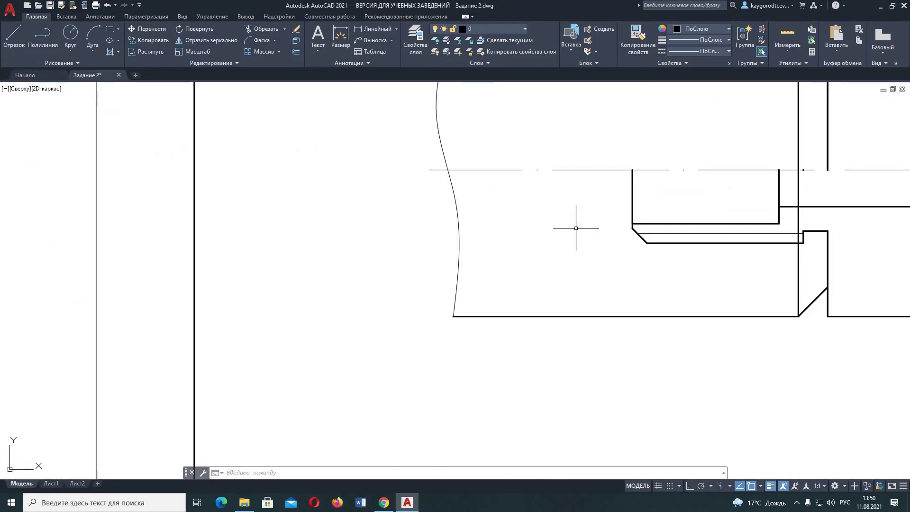
pyautogui.moveTo(579, 228); pyautogui.dragTo(526, 229, button='middle')
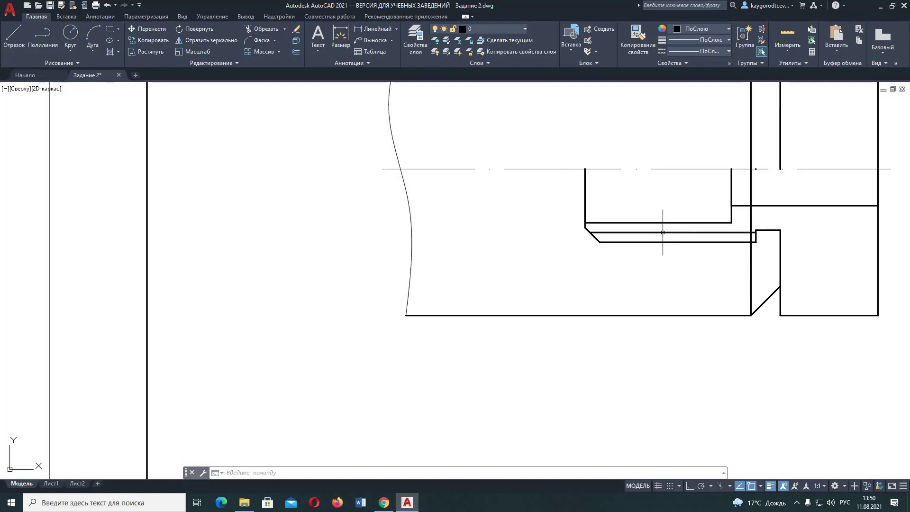
# - Draw two thread lines from the upper and lower chamfer ends left to the break curve
pyautogui.click(13, 42)
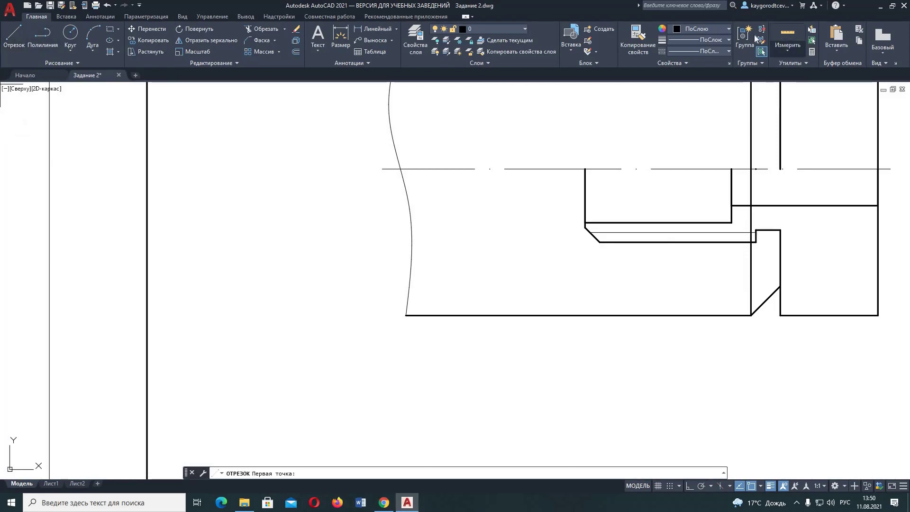
pyautogui.click(590, 232)
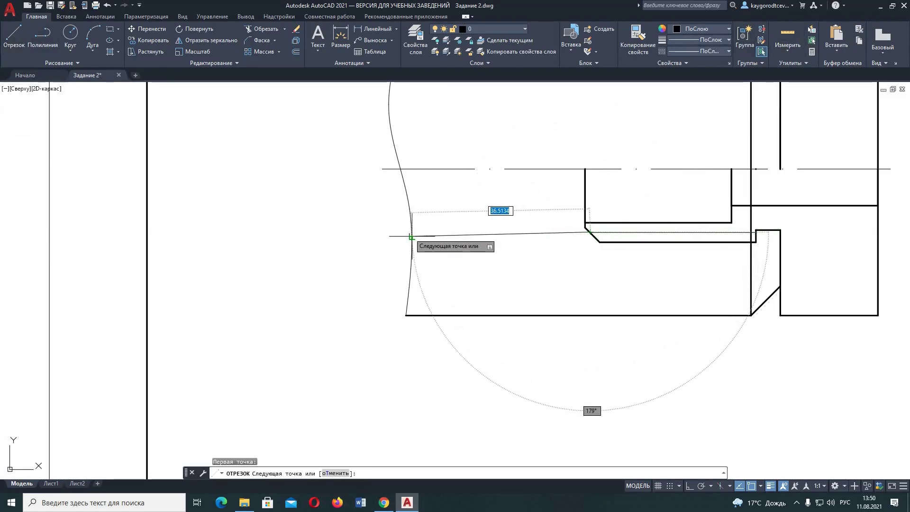
pyautogui.rightClick(393, 232)
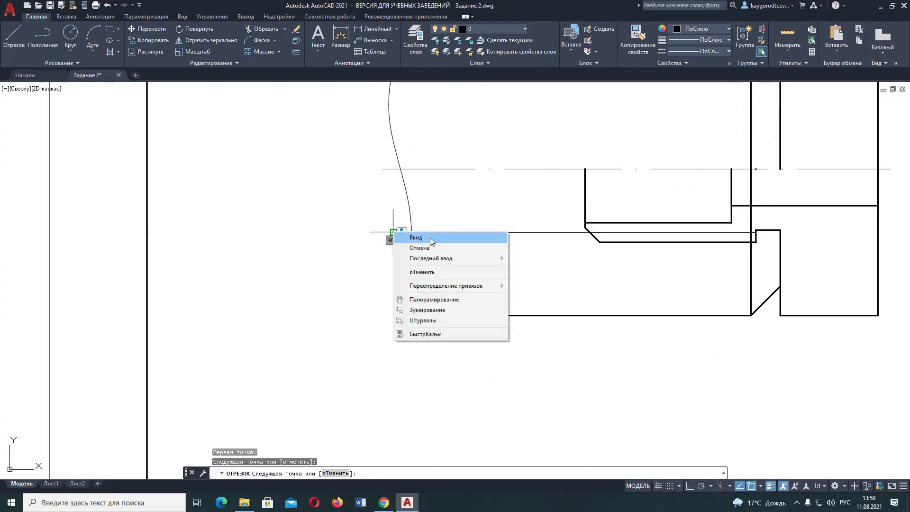
pyautogui.click(431, 238)
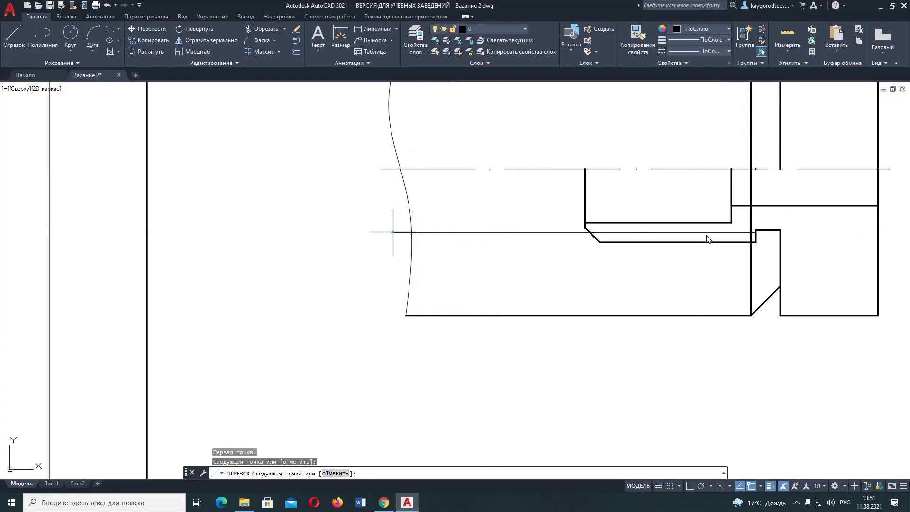
pyautogui.click(17, 40)
pyautogui.click(600, 242)
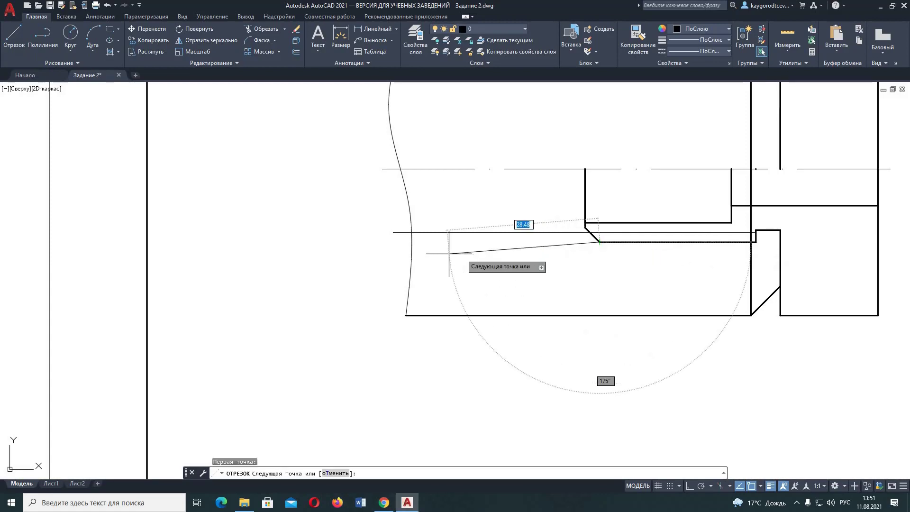
pyautogui.rightClick(386, 242)
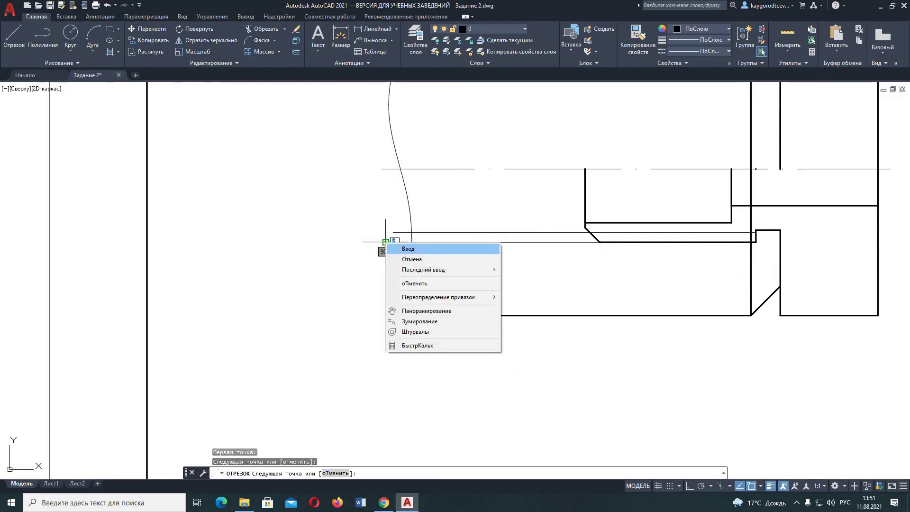
pyautogui.click(429, 249)
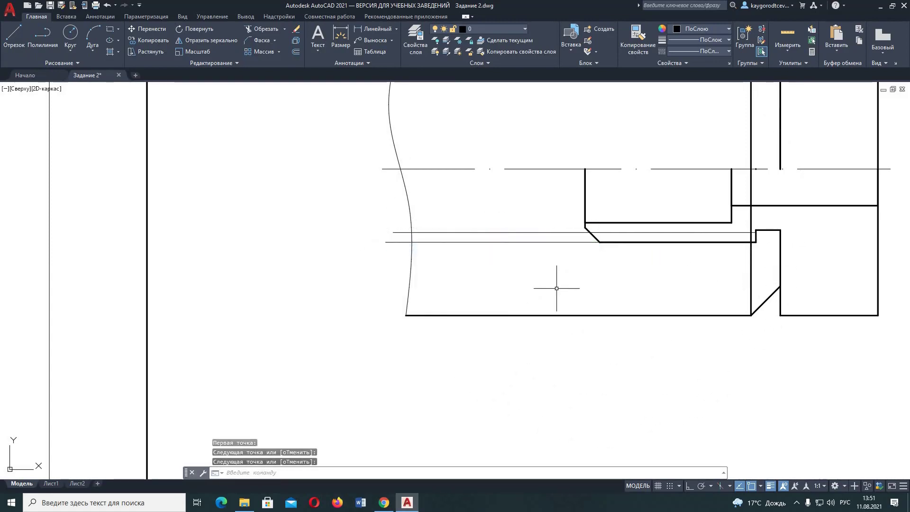
# - Make the upper thread line 1.00 mm thick and erase the vertical line at the joint
pyautogui.click(539, 232)
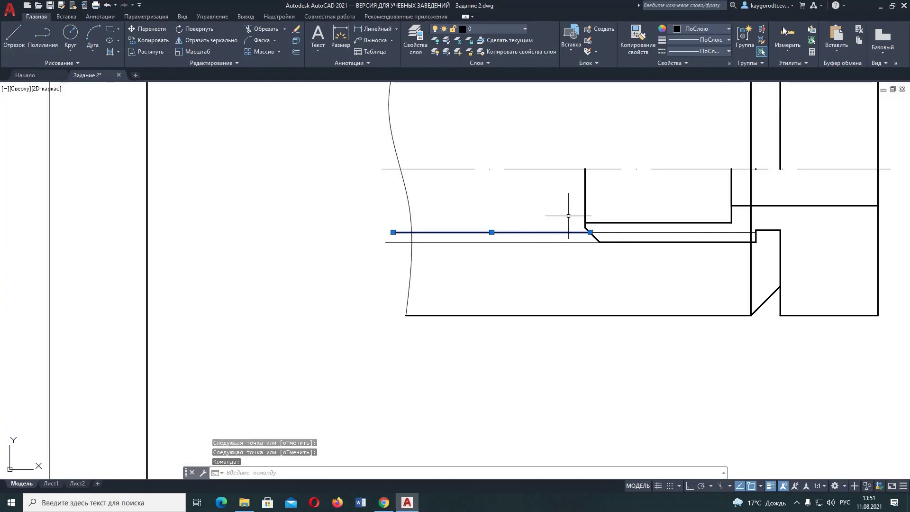
pyautogui.click(713, 39)
pyautogui.scroll(-3, 728, 187)
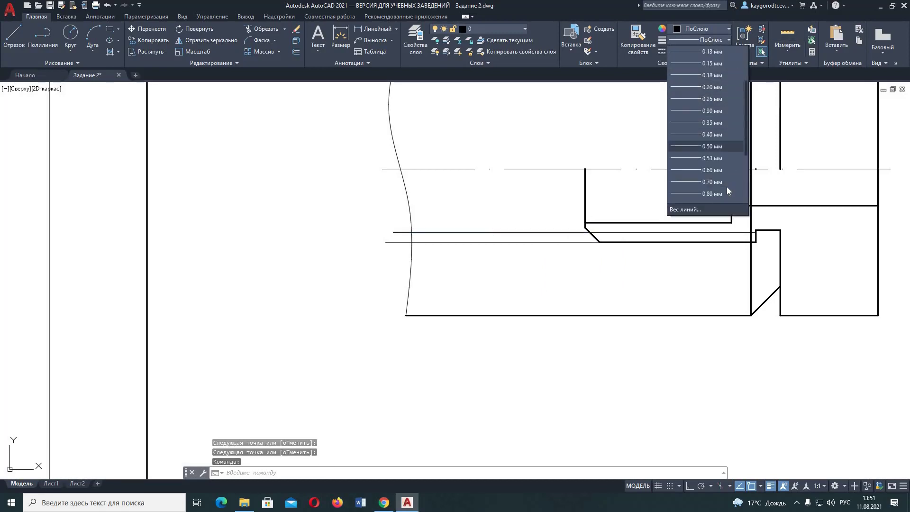
pyautogui.click(714, 182)
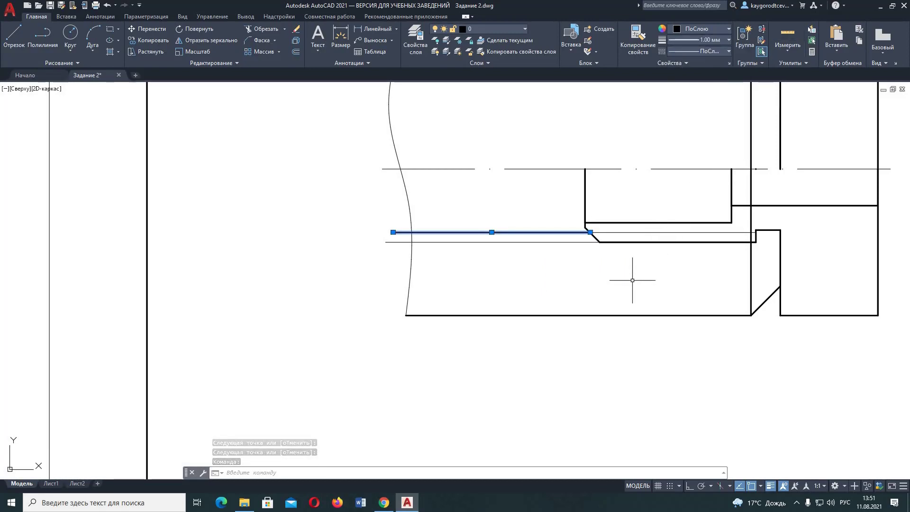
pyautogui.press('Escape')
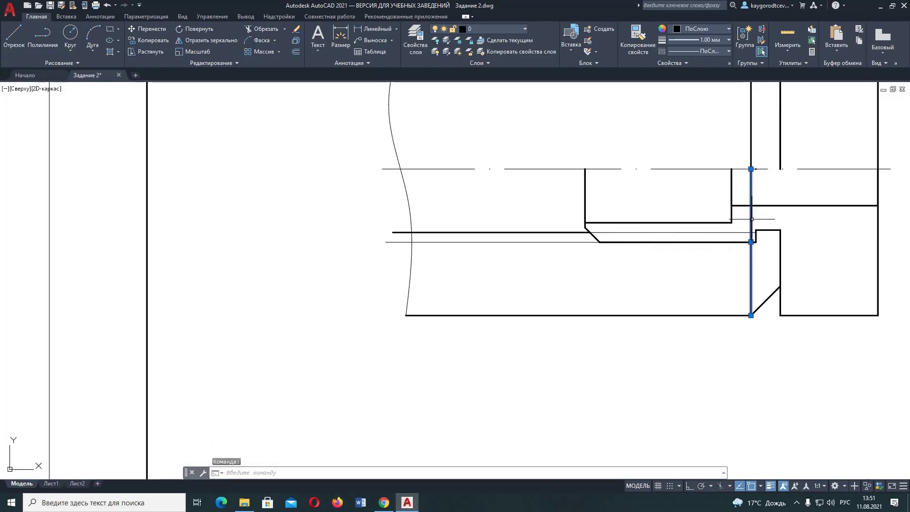
pyautogui.press('Delete')
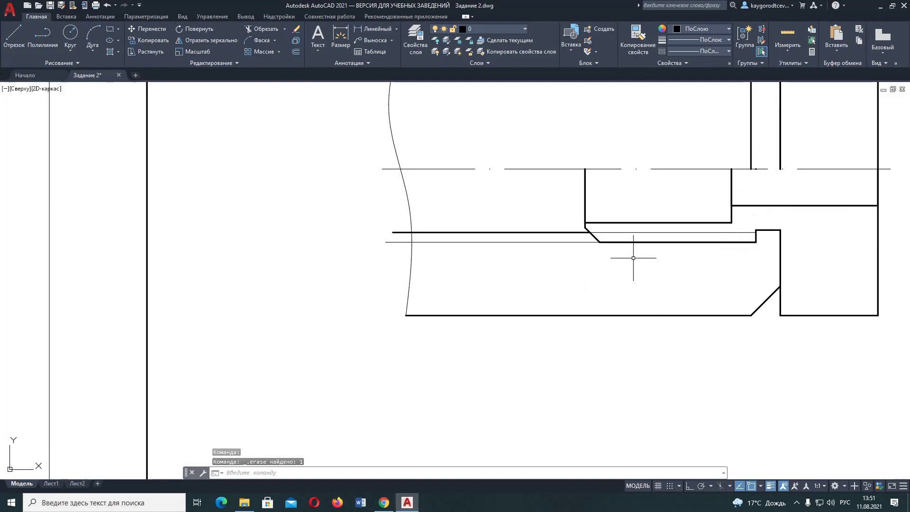
# - Stretch the lower thin thread line right to the inner part's shoulder
pyautogui.click(581, 241)
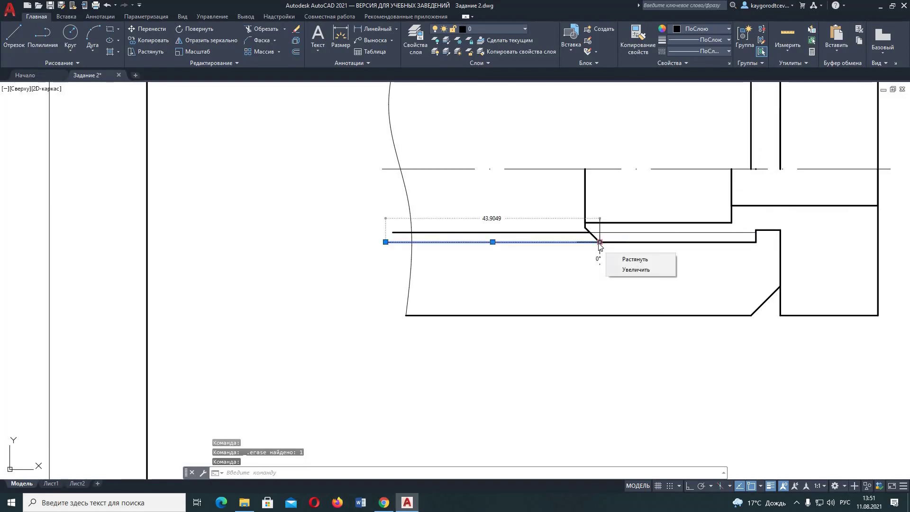
pyautogui.click(601, 242)
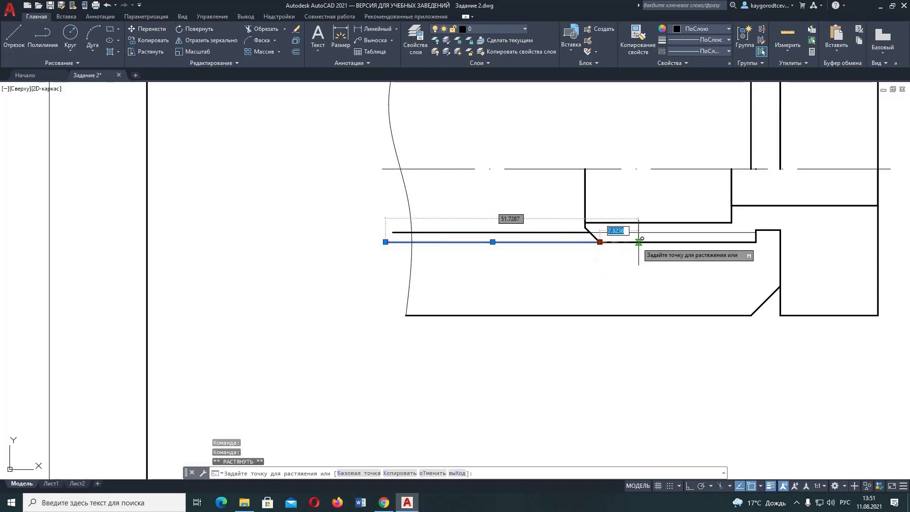
pyautogui.click(784, 238)
pyautogui.press('Escape')
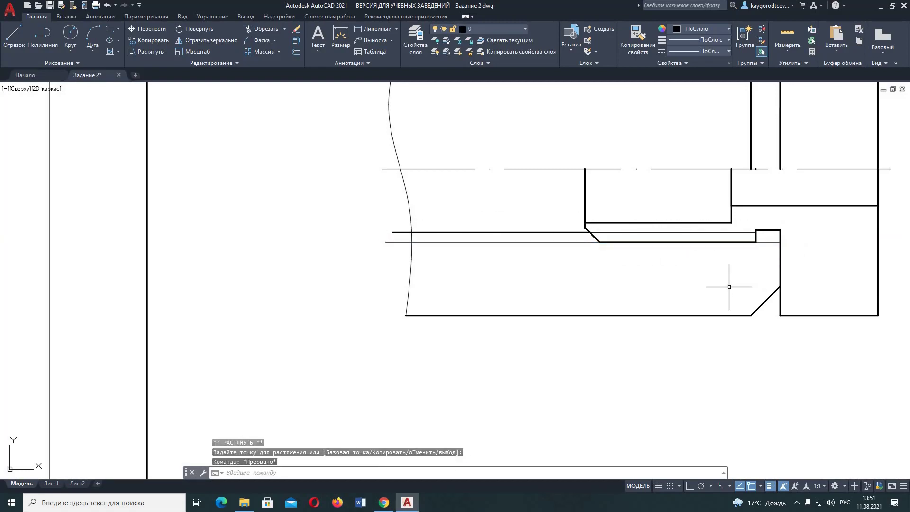
pyautogui.scroll(-2, 714, 271)
pyautogui.moveTo(702, 275); pyautogui.dragTo(673, 242, button='middle')
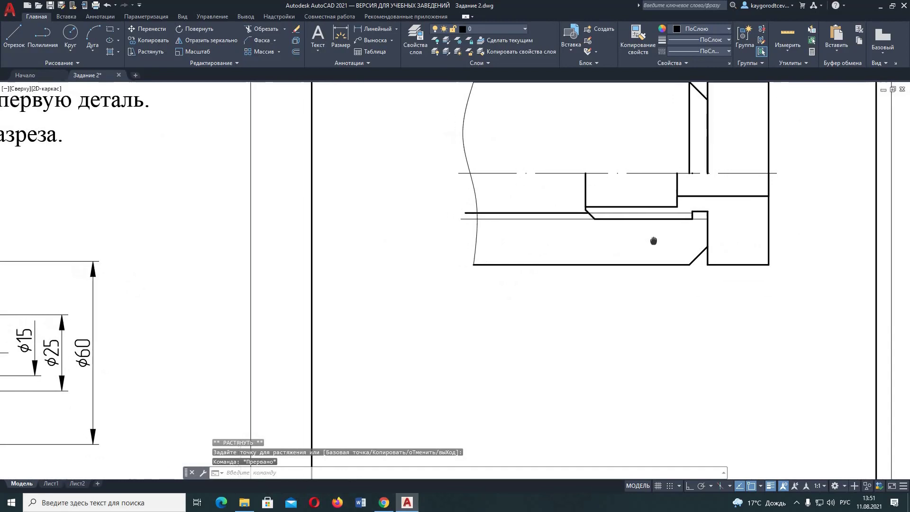
pyautogui.scroll(-1, 754, 240)
pyautogui.scroll(-1, 754, 240)
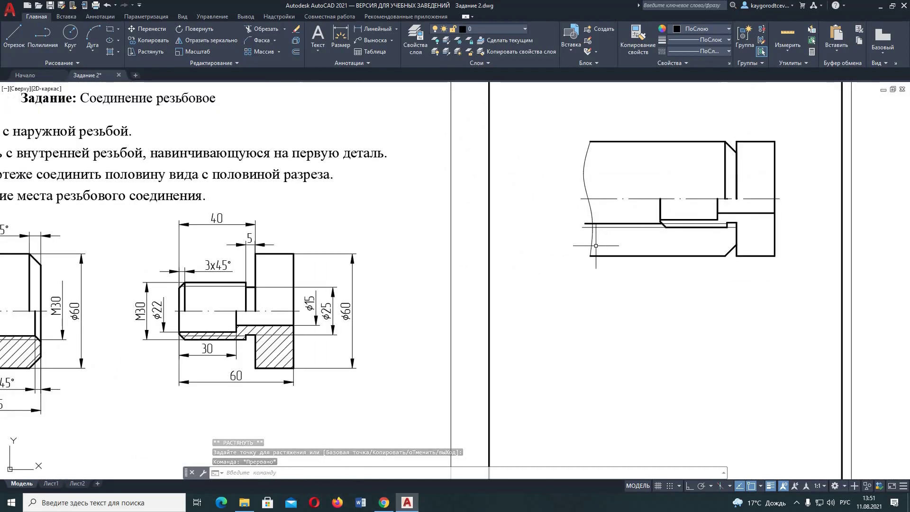
# - Trim the stub left of the break curve, then show the full sheet and title block
pyautogui.click(260, 29)
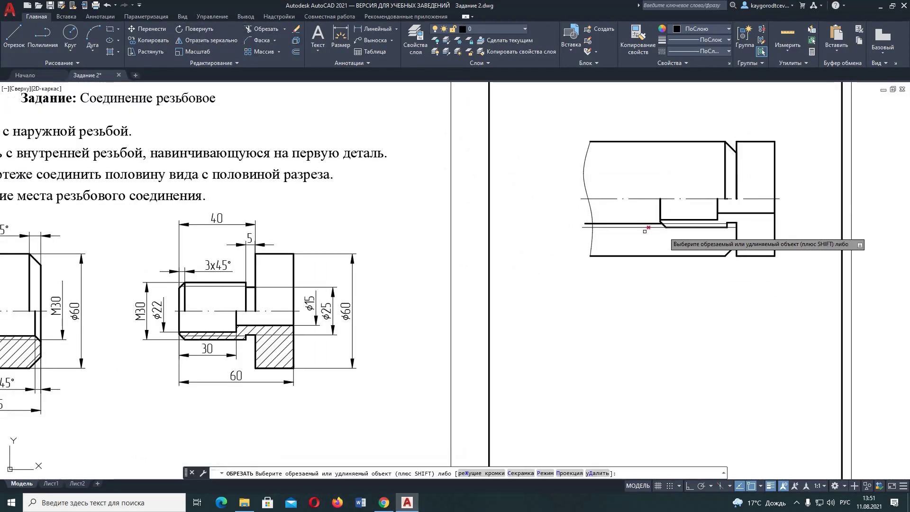
pyautogui.rightClick(575, 222)
pyautogui.click(586, 223)
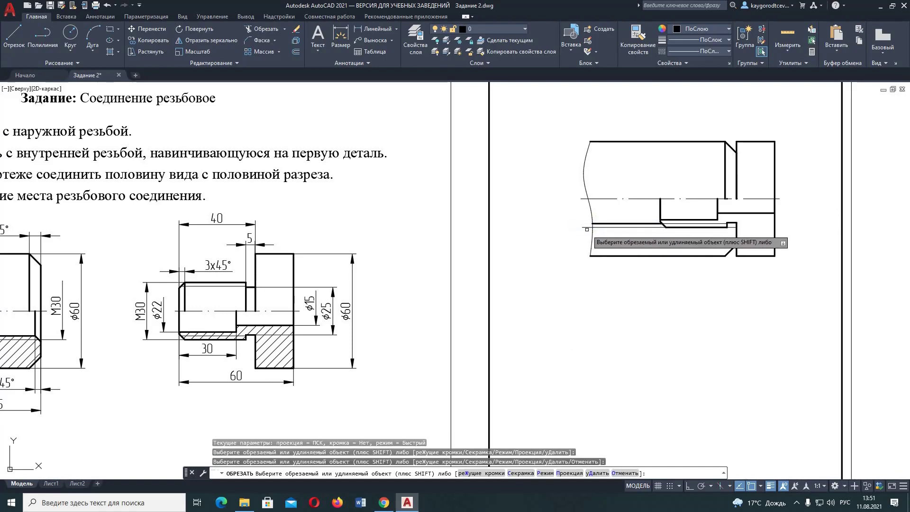
pyautogui.rightClick(575, 229)
pyautogui.click(588, 235)
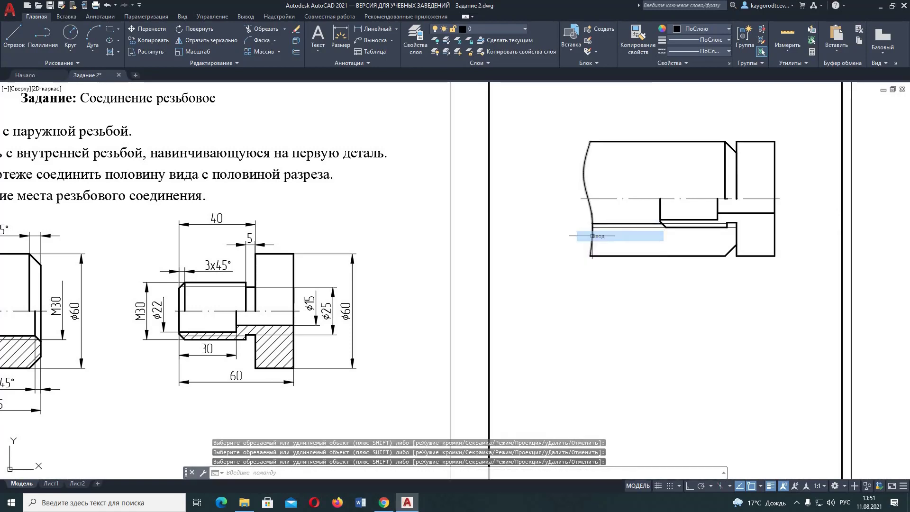
pyautogui.scroll(-1, 562, 228)
pyautogui.moveTo(562, 228); pyautogui.dragTo(595, 192, button='middle')
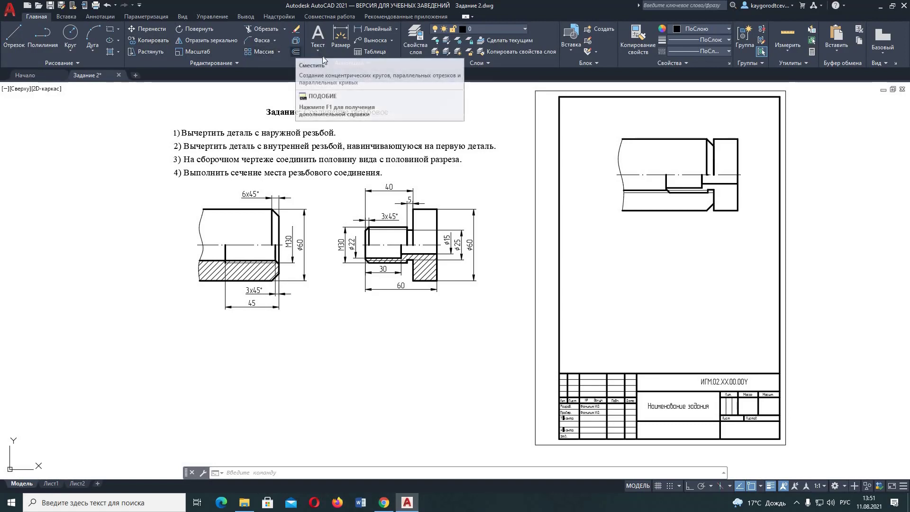
# - Offset the vertical edge 45 units to the left in the assembly's lower half
pyautogui.click(296, 54)
pyautogui.scroll(2, 724, 193)
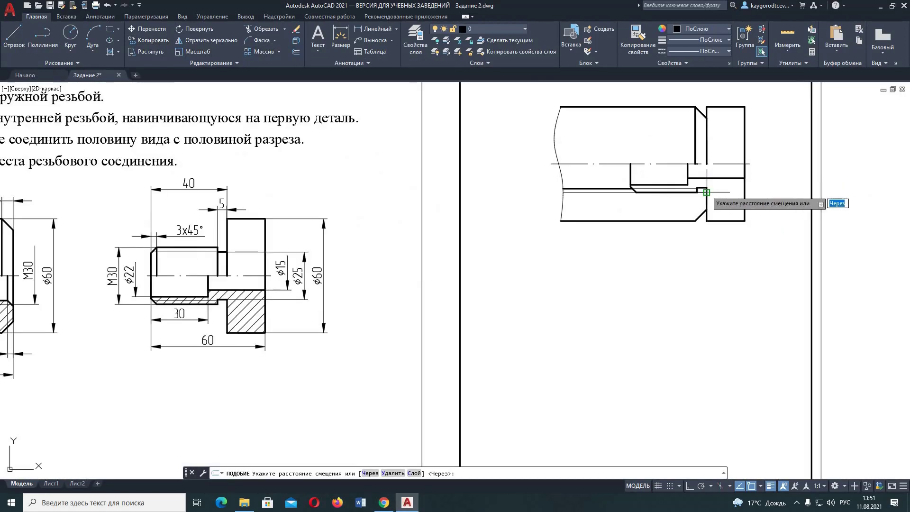
pyautogui.click(706, 192)
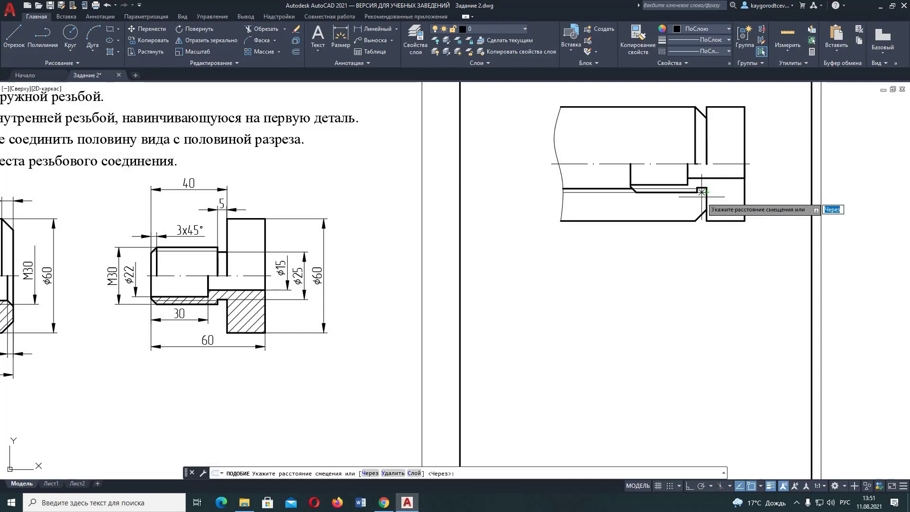
pyautogui.write('45')
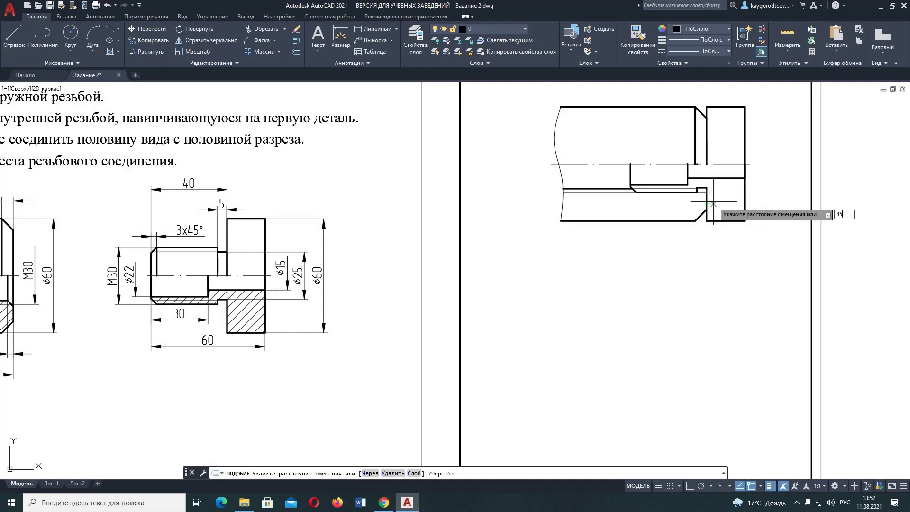
pyautogui.press('Return')
pyautogui.click(707, 198)
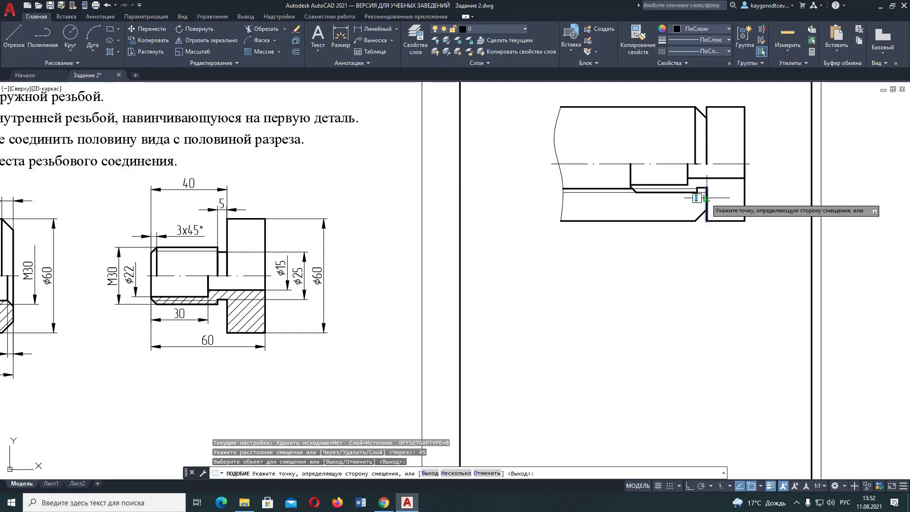
pyautogui.click(638, 209)
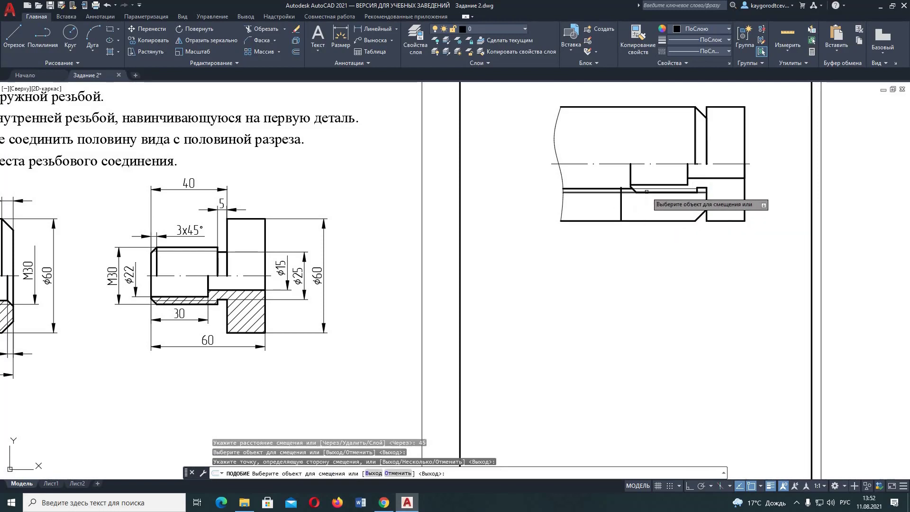
pyautogui.press('Escape')
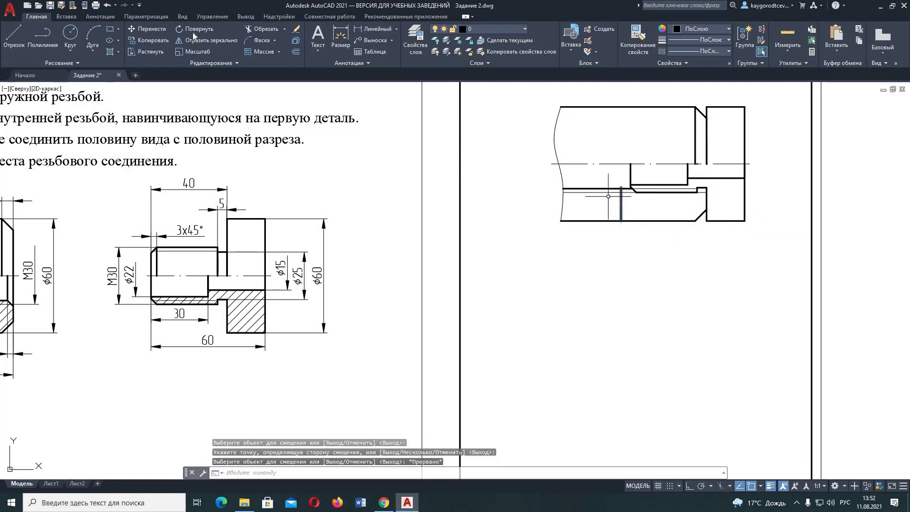
pyautogui.click(285, 29)
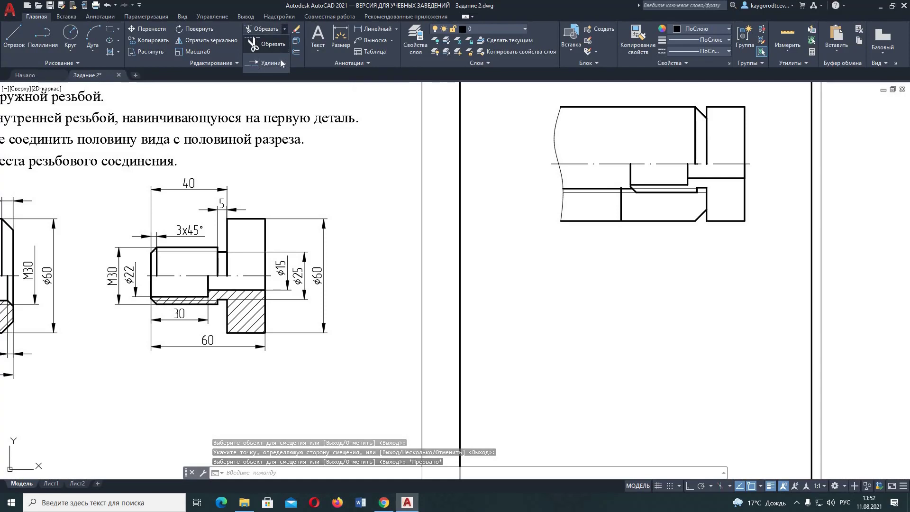
# - Extend the new vertical line up to the centreline
pyautogui.click(261, 58)
pyautogui.rightClick(622, 189)
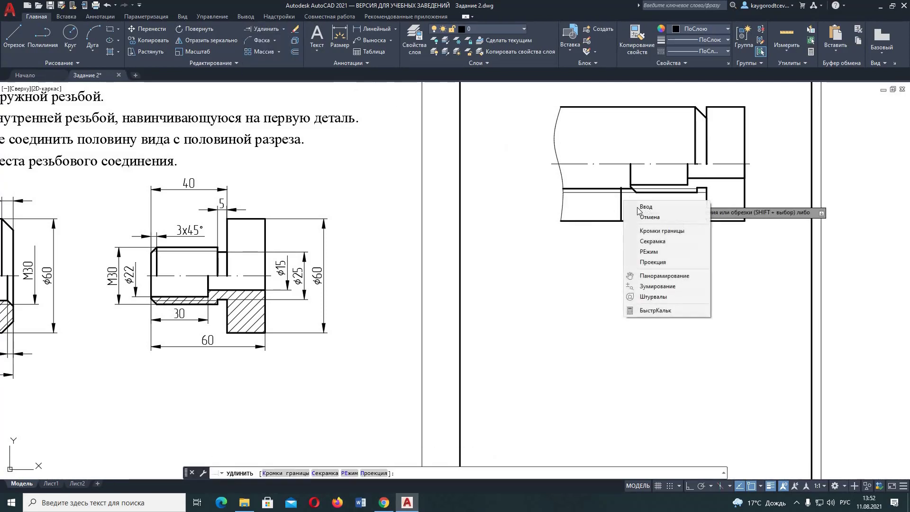
pyautogui.press('Escape')
pyautogui.moveTo(612, 178); pyautogui.dragTo(631, 177)
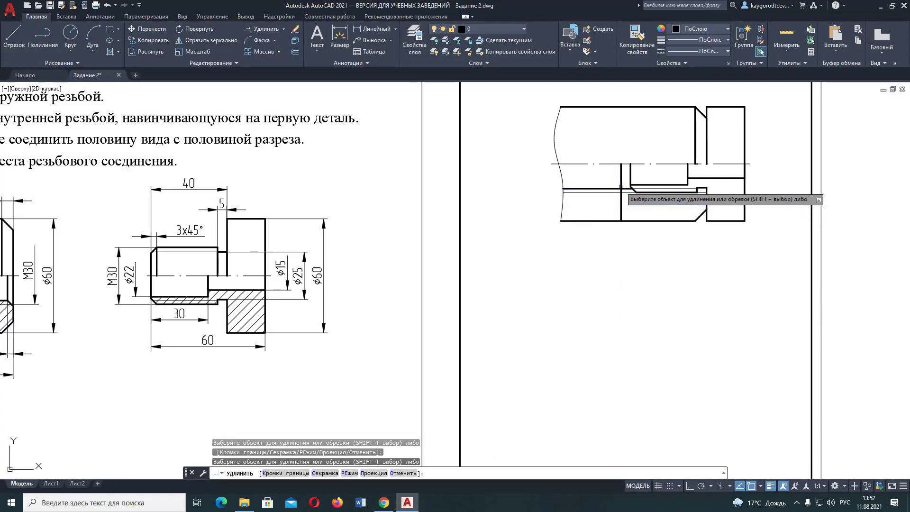
pyautogui.press('Return')
# - Trim away the leftover line piece beside it and zoom out to the whole sheet
pyautogui.click(267, 32)
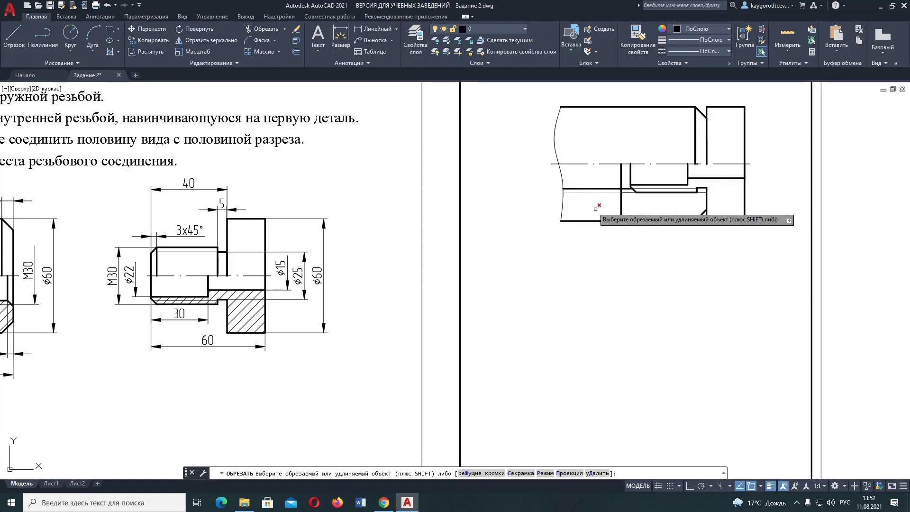
pyautogui.rightClick(617, 209)
pyautogui.click(622, 206)
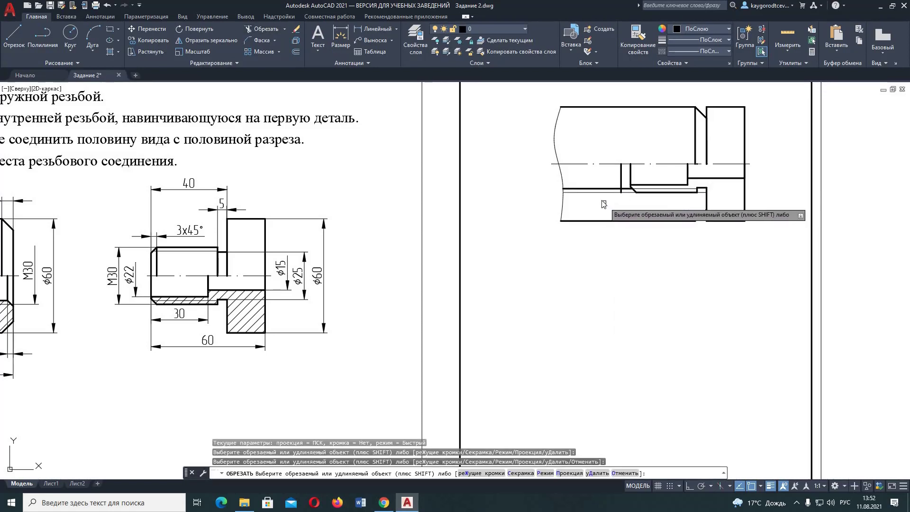
pyautogui.press('Escape')
pyautogui.scroll(-1, 593, 202)
pyautogui.scroll(-1, 586, 197)
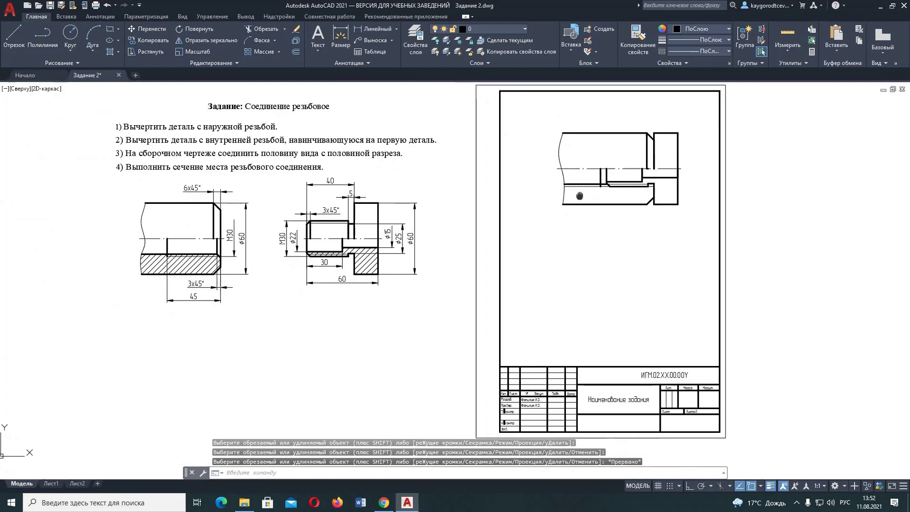
pyautogui.scroll(-1, 580, 194)
# - Stretch the horizontal thread line's end right to the step corner in the inner part
pyautogui.click(568, 185)
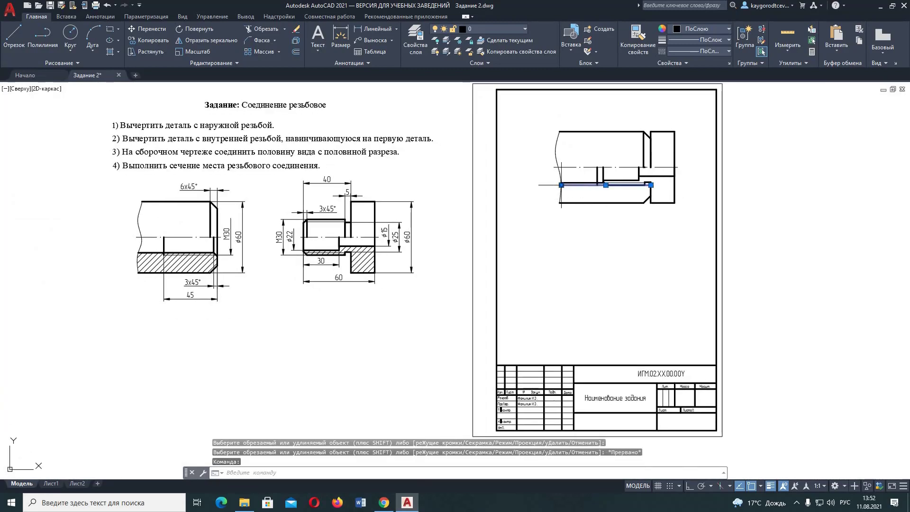
pyautogui.click(561, 185)
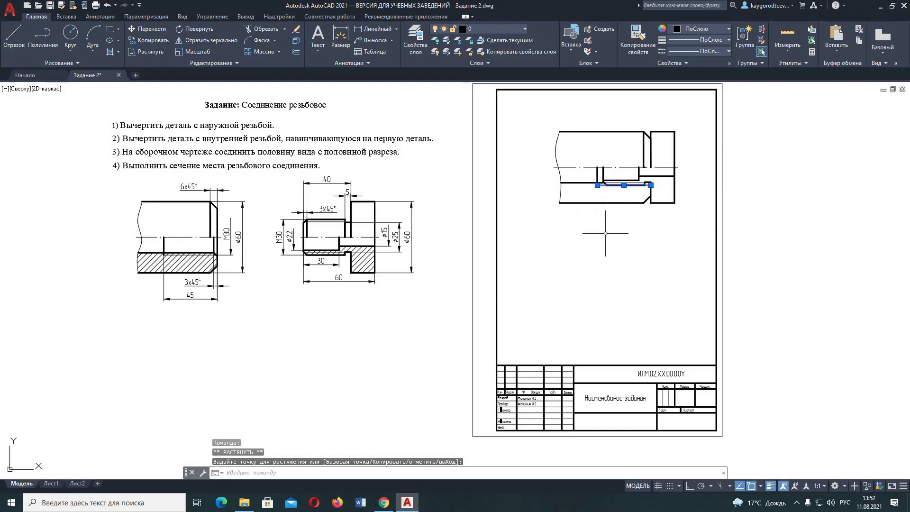
pyautogui.write('ё')
pyautogui.press('Escape')
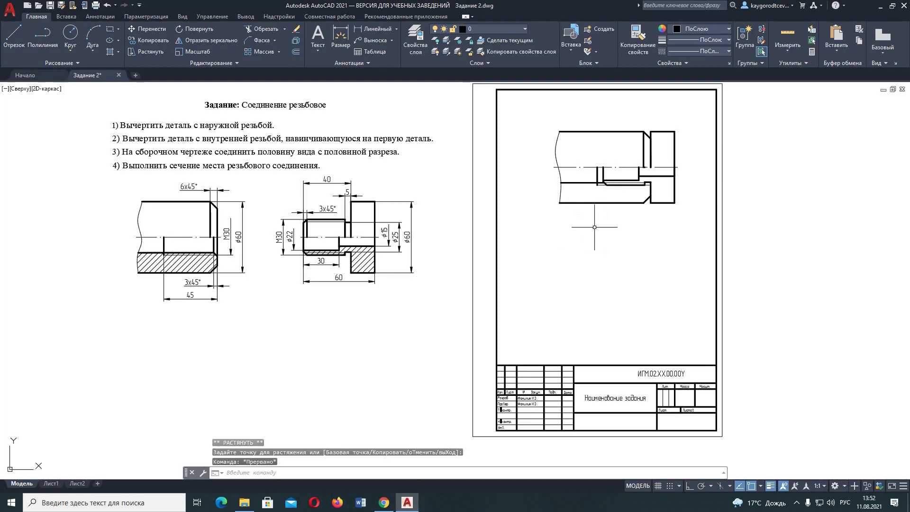
pyautogui.scroll(3, 588, 190)
pyautogui.scroll(-2, 588, 189)
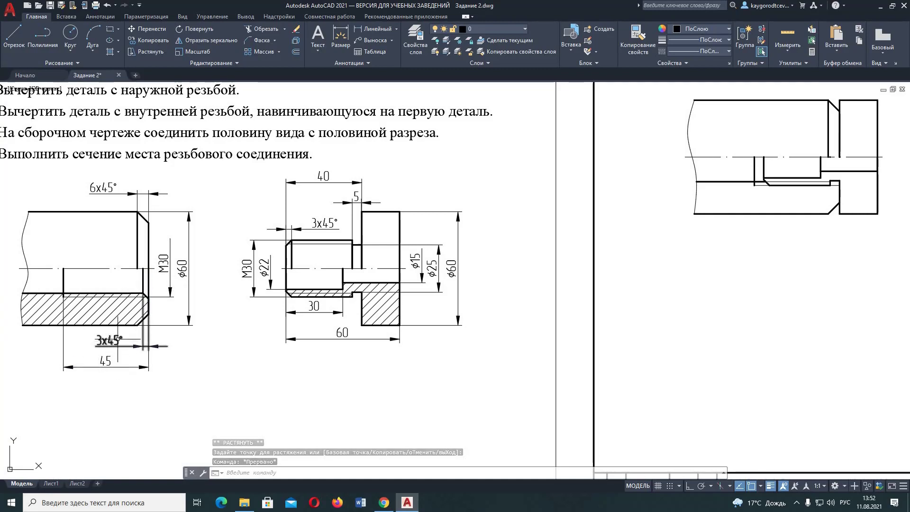
pyautogui.moveTo(695, 305); pyautogui.dragTo(377, 305, button='middle')
pyautogui.scroll(2, 512, 195)
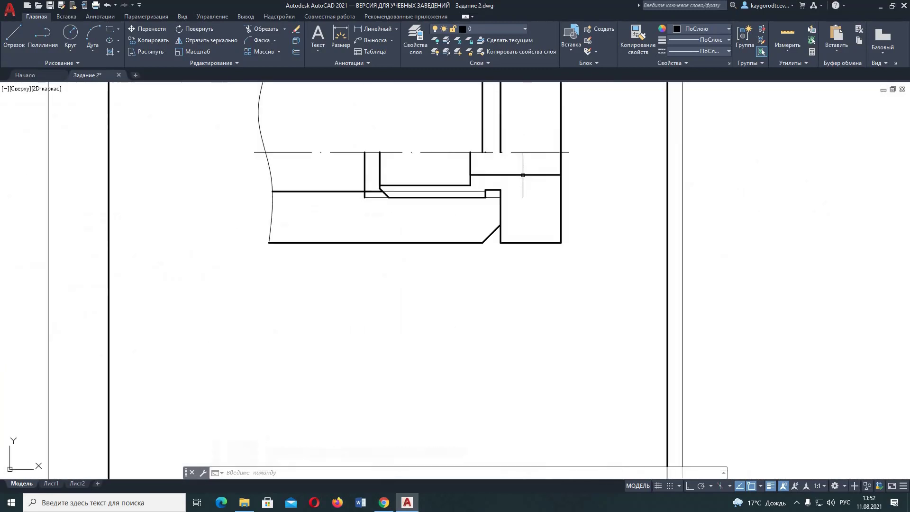
pyautogui.scroll(2, 513, 196)
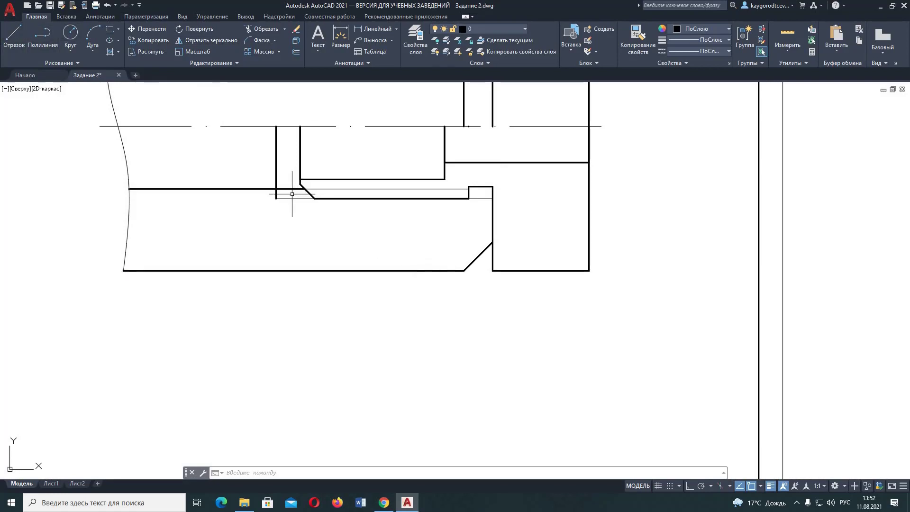
pyautogui.click(307, 189)
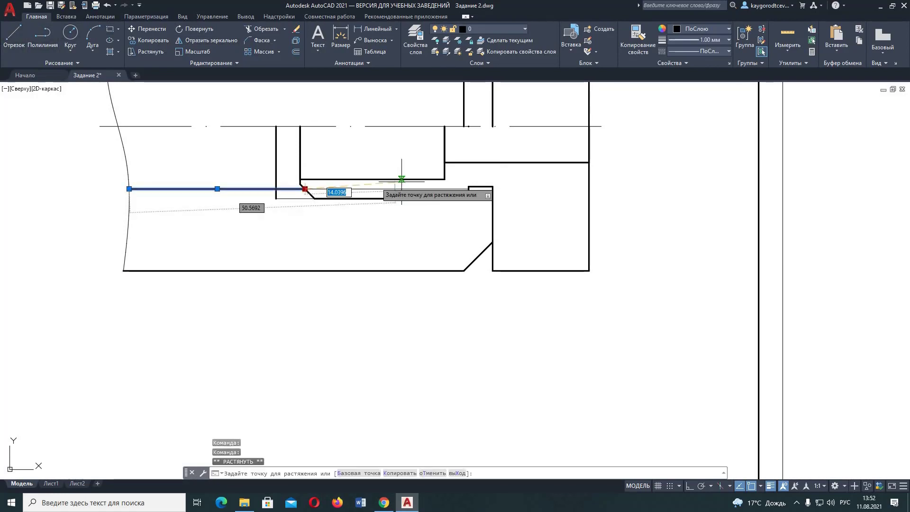
pyautogui.click(494, 188)
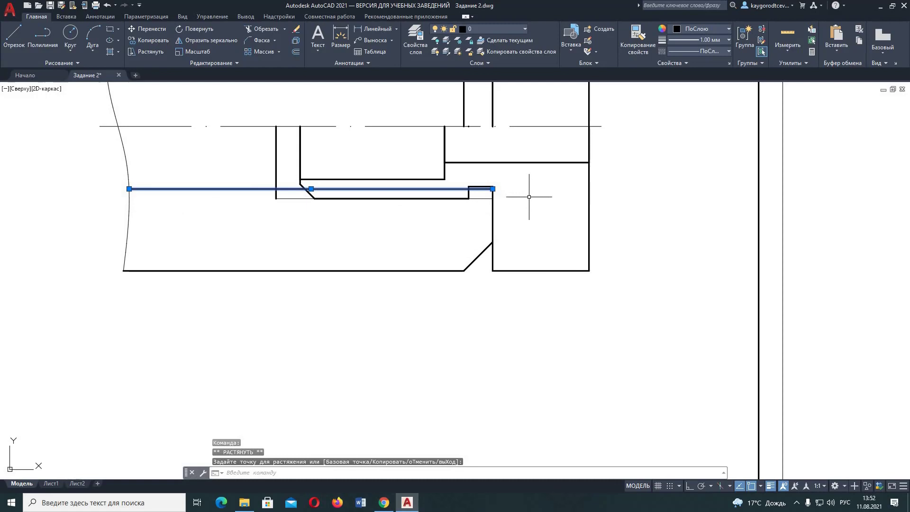
pyautogui.press('Escape')
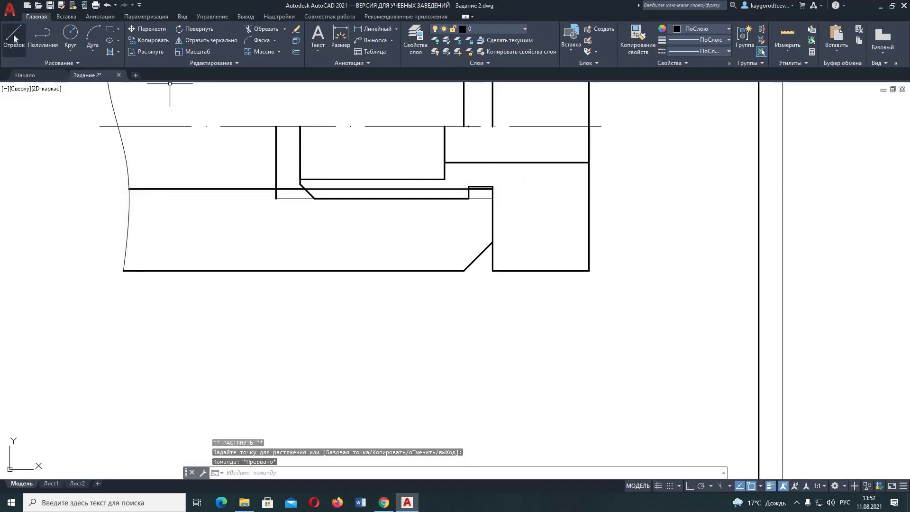
pyautogui.click(14, 36)
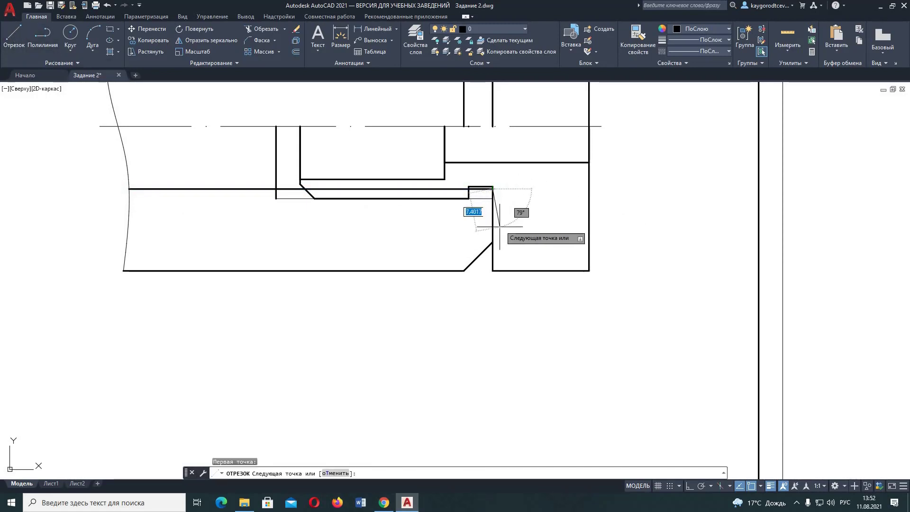
# - Chamfer the horizontal thread line and vertical step edge with length 3 and angle 45°
pyautogui.click(493, 242)
pyautogui.press('Escape')
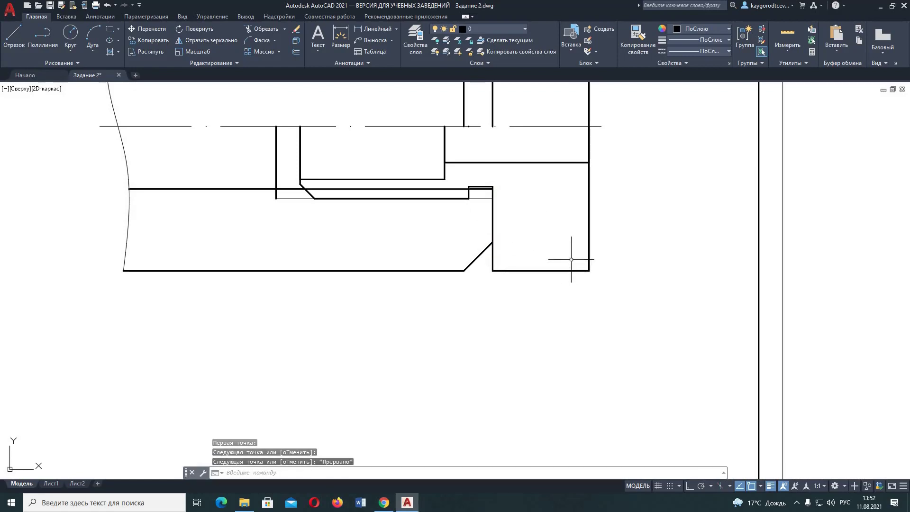
pyautogui.click(258, 41)
pyautogui.rightClick(536, 206)
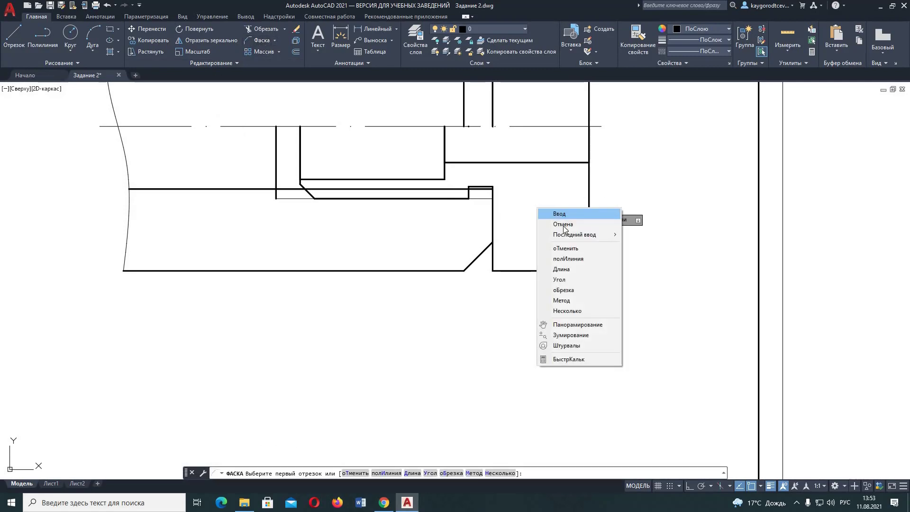
pyautogui.click(566, 280)
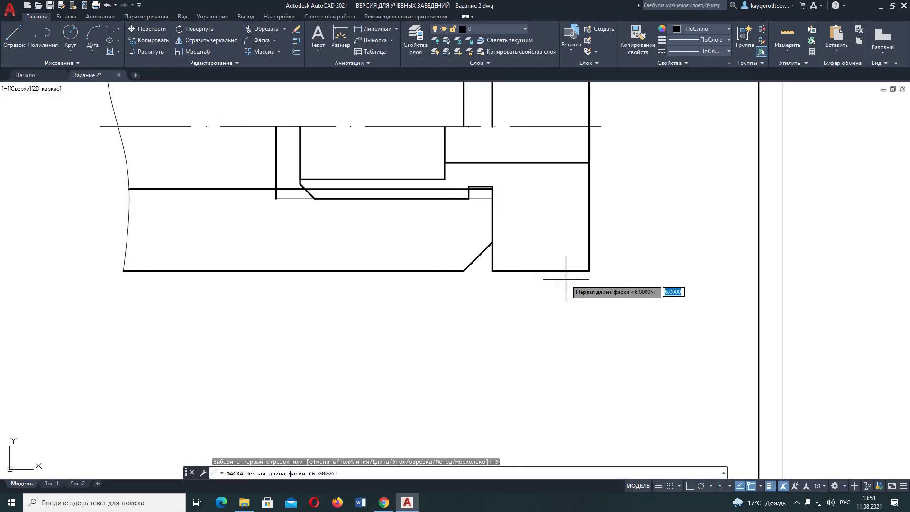
pyautogui.write('3')
pyautogui.press('Return')
pyautogui.write('45')
pyautogui.press('Return')
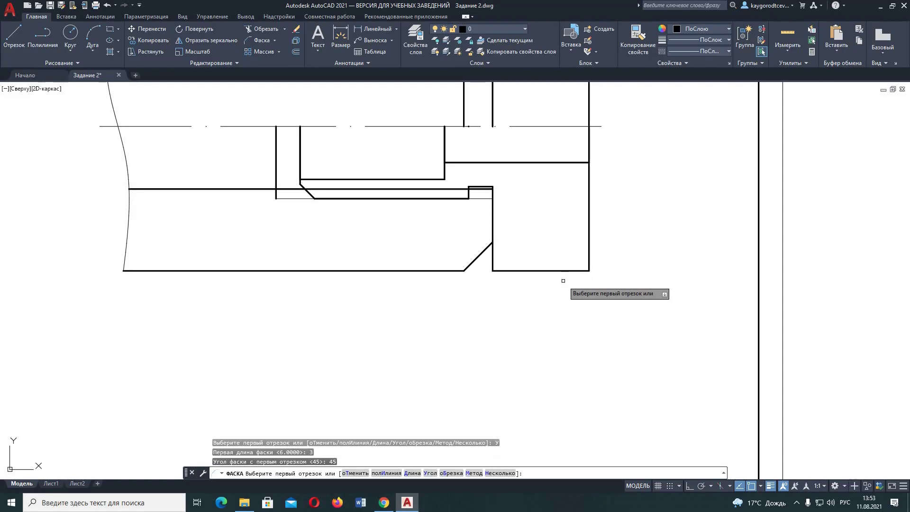
pyautogui.click(492, 189)
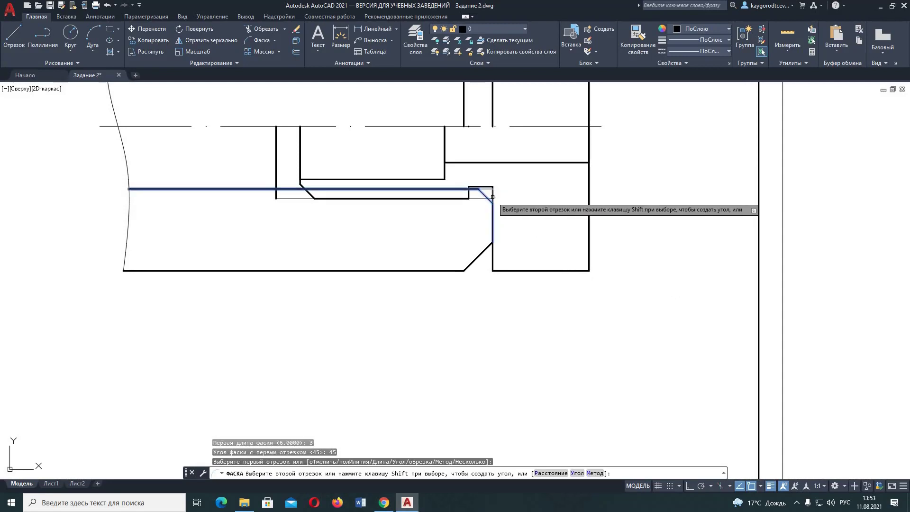
pyautogui.click(493, 196)
pyautogui.press('Escape')
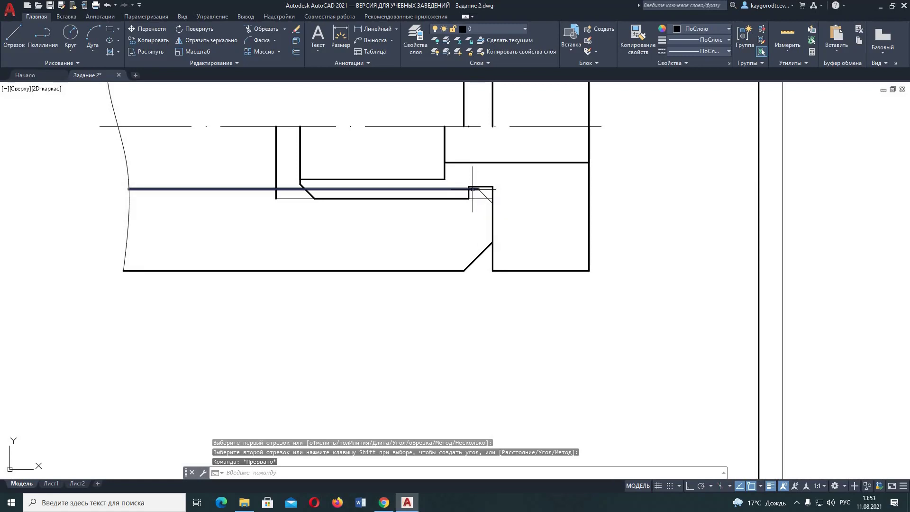
# - Trim away the stray thin line piece inside the notch
pyautogui.click(262, 28)
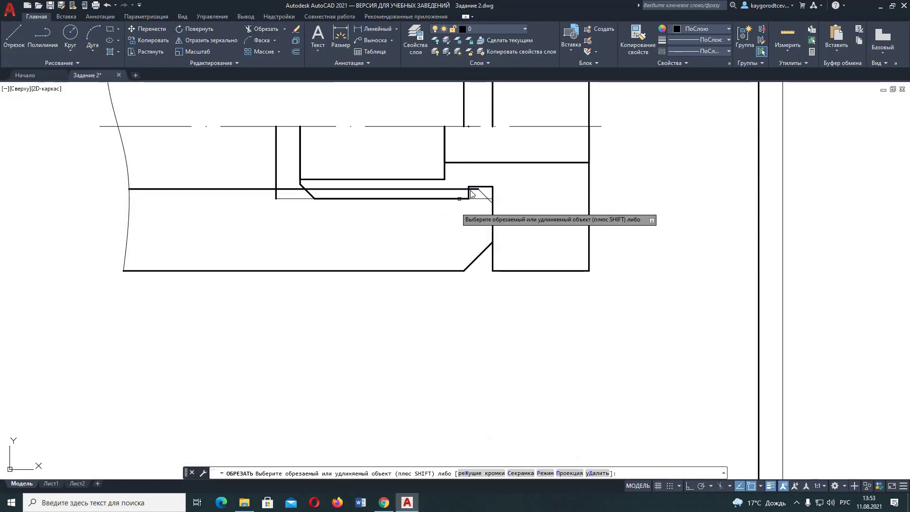
pyautogui.rightClick(465, 190)
pyautogui.press('Escape')
pyautogui.click(465, 190)
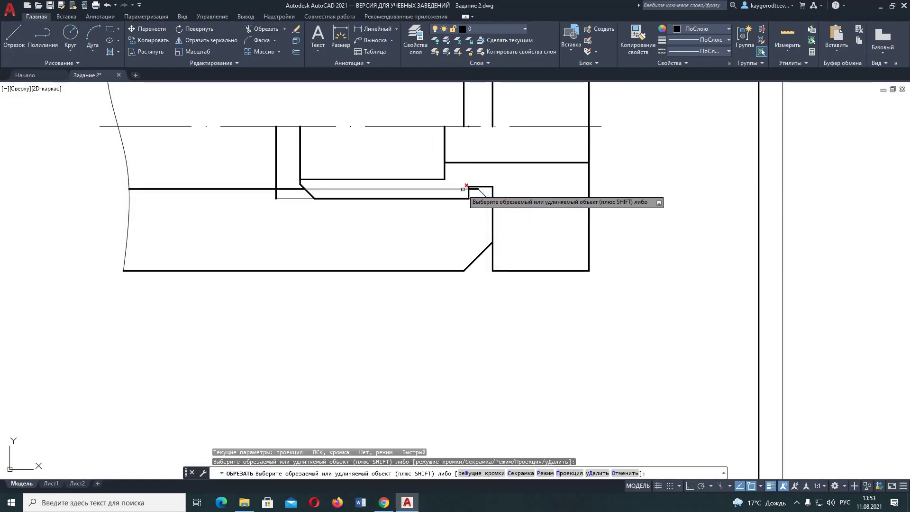
pyautogui.rightClick(579, 187)
pyautogui.click(581, 188)
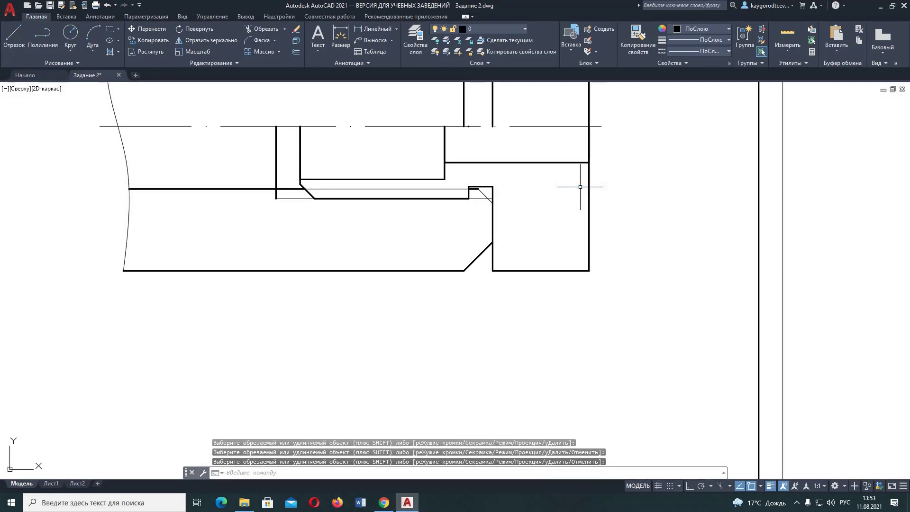
# - Give the small chamfer line at the notch corner a 1.00 mm lineweight
pyautogui.click(698, 39)
pyautogui.scroll(-3, 706, 147)
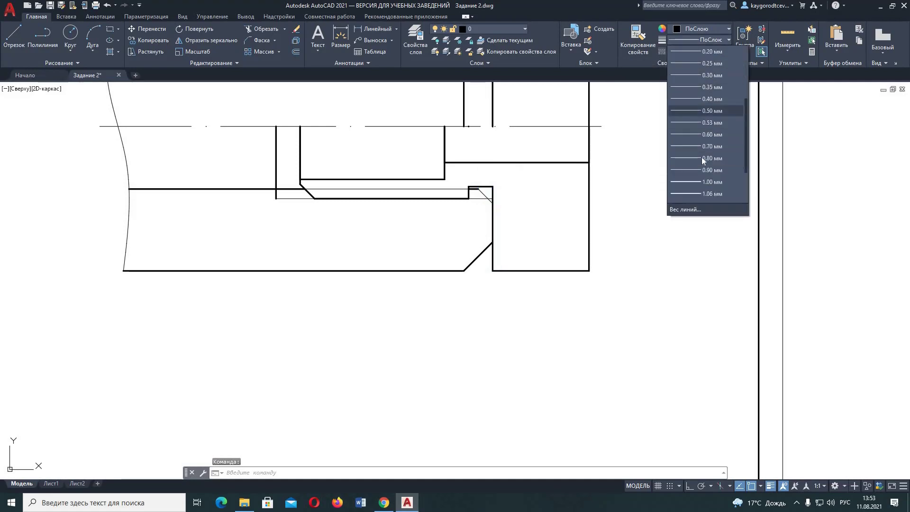
pyautogui.click(701, 183)
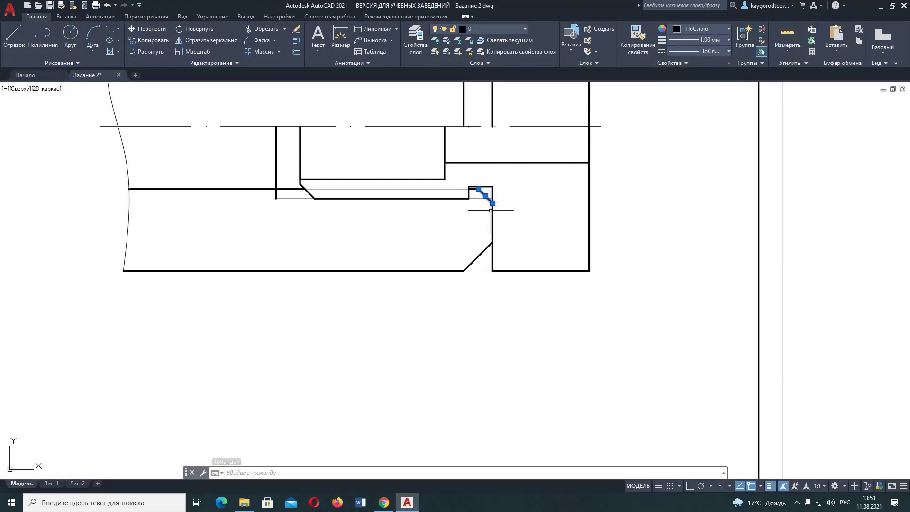
pyautogui.press('Escape')
pyautogui.scroll(2, 490, 197)
pyautogui.scroll(2, 489, 197)
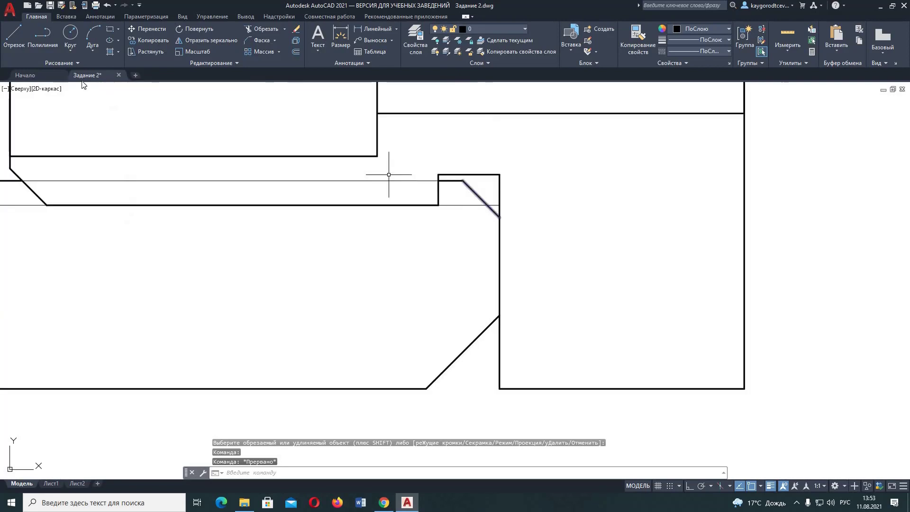
# - Draw a short 1.00 mm line closing the notch at the chamfer's upper corner
pyautogui.click(7, 31)
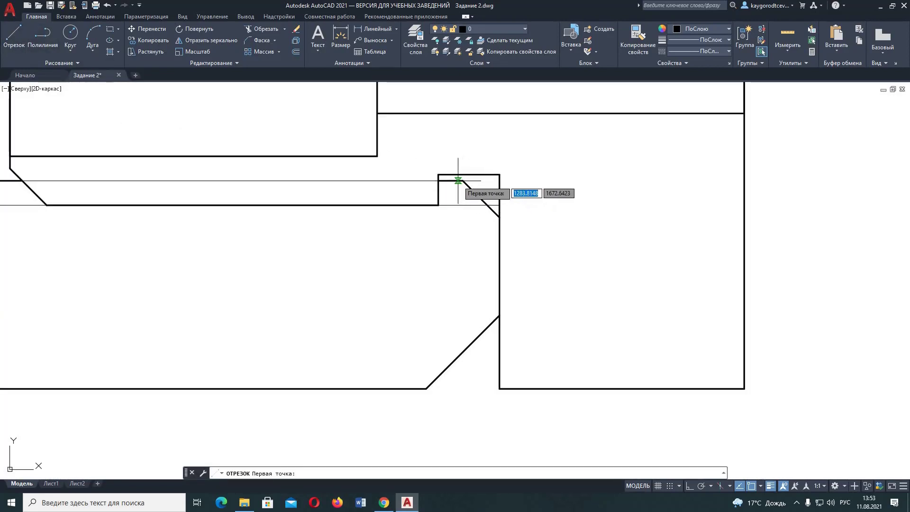
pyautogui.click(718, 42)
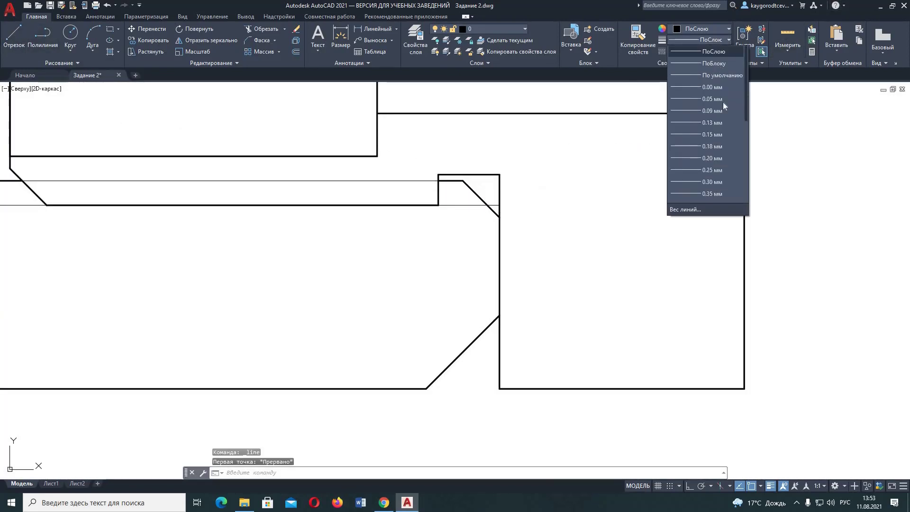
pyautogui.scroll(-4, 711, 152)
pyautogui.click(706, 147)
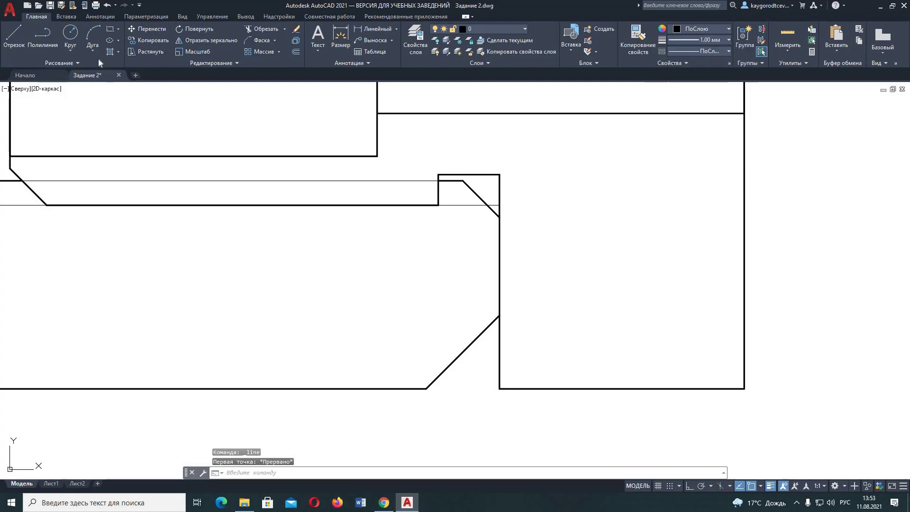
pyautogui.press('Return')
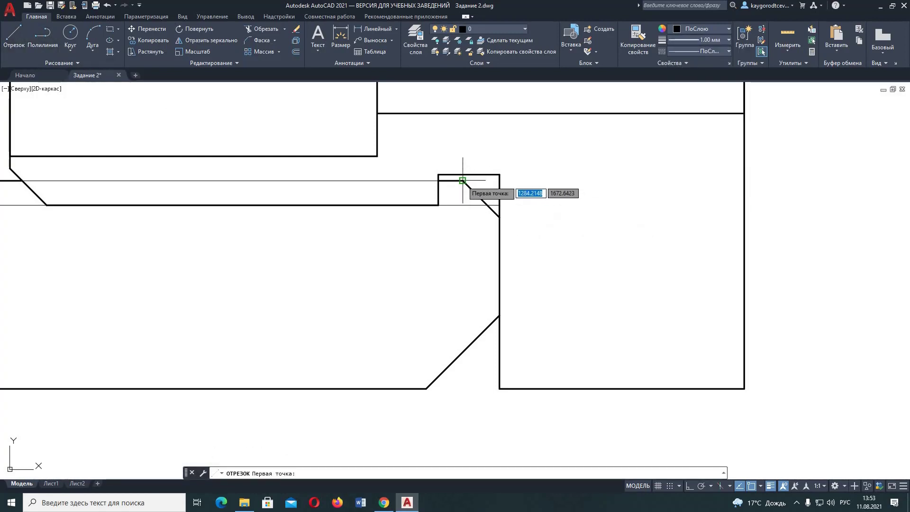
pyautogui.click(463, 181)
pyautogui.rightClick(469, 174)
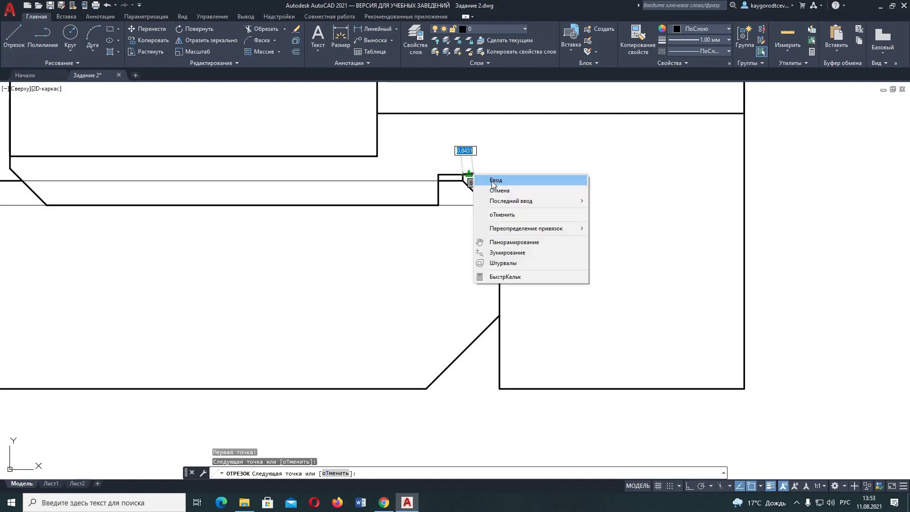
pyautogui.click(486, 179)
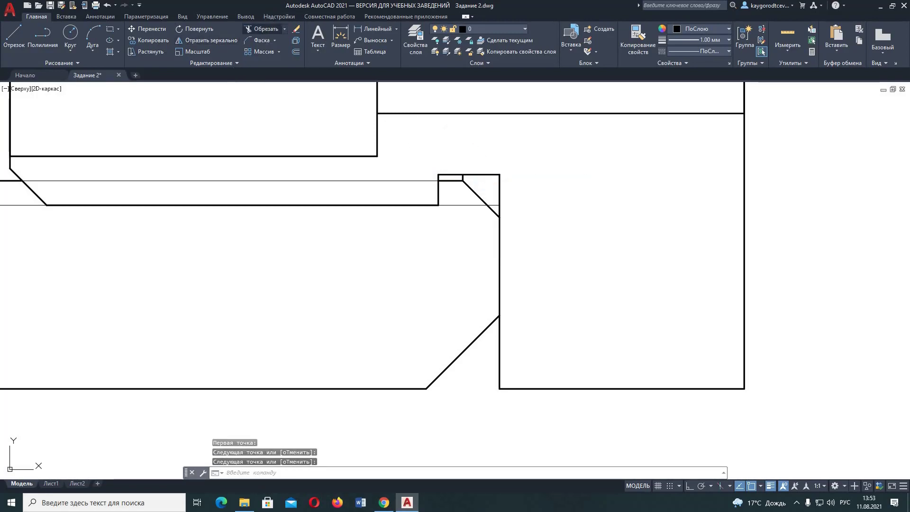
pyautogui.click(263, 29)
pyautogui.rightClick(493, 203)
# - Confirm the cutting edge and end the trim at the notch
pyautogui.click(497, 208)
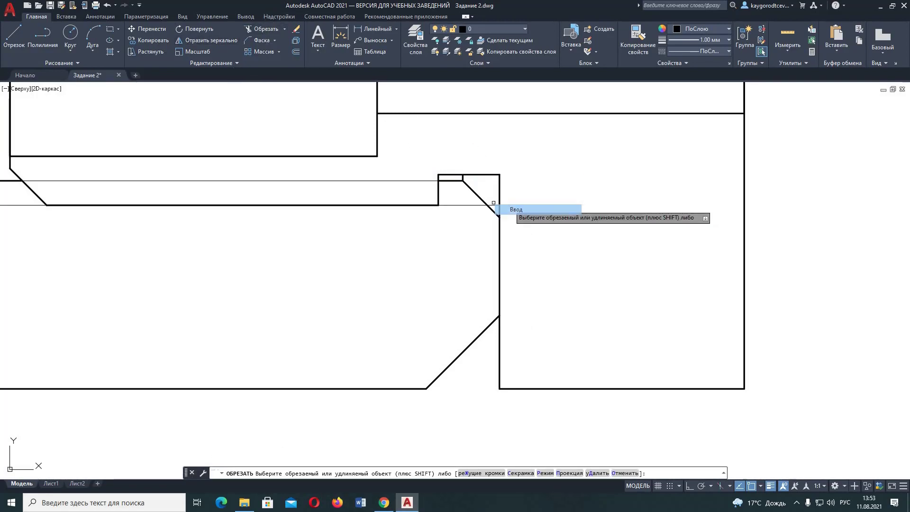
pyautogui.scroll(-4, 572, 222)
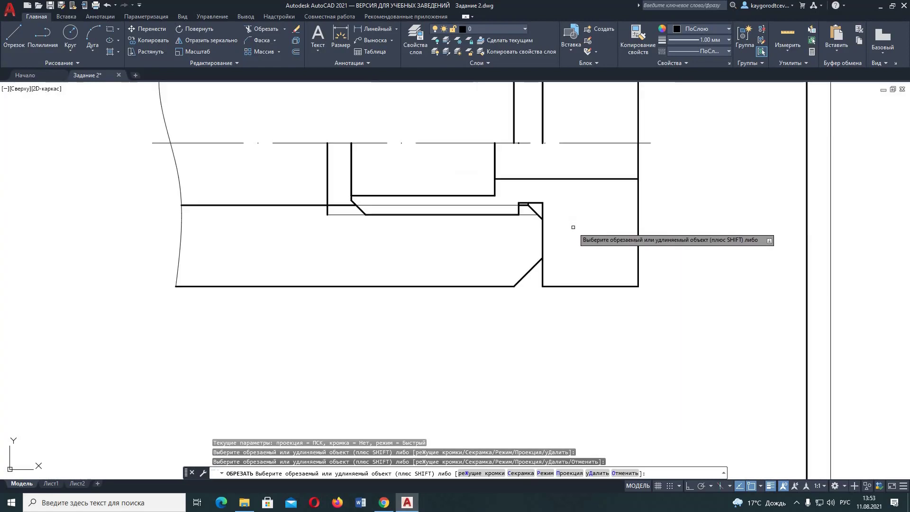
pyautogui.press('Escape')
# - Switch the lineweight for new objects from 1.00 mm back to ByLayer
pyautogui.scroll(-3, 583, 221)
pyautogui.scroll(-2, 585, 230)
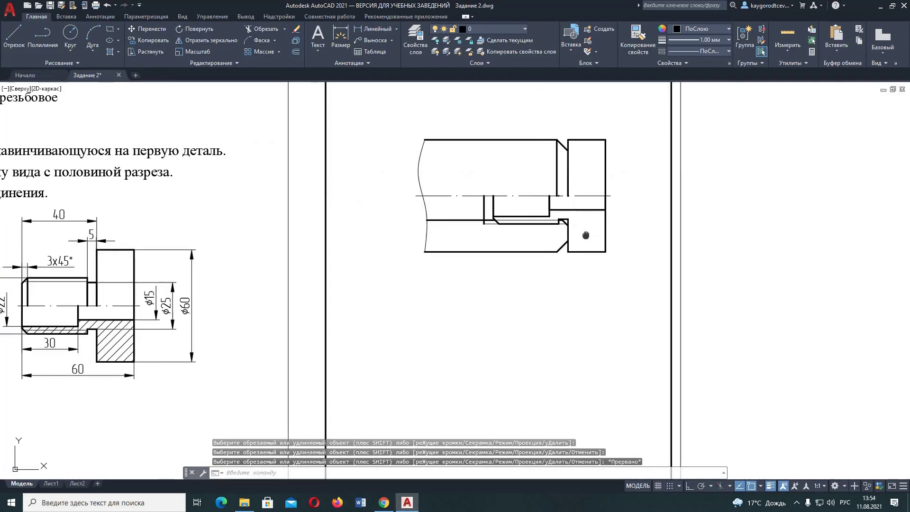
pyautogui.moveTo(586, 235); pyautogui.dragTo(788, 215, button='middle')
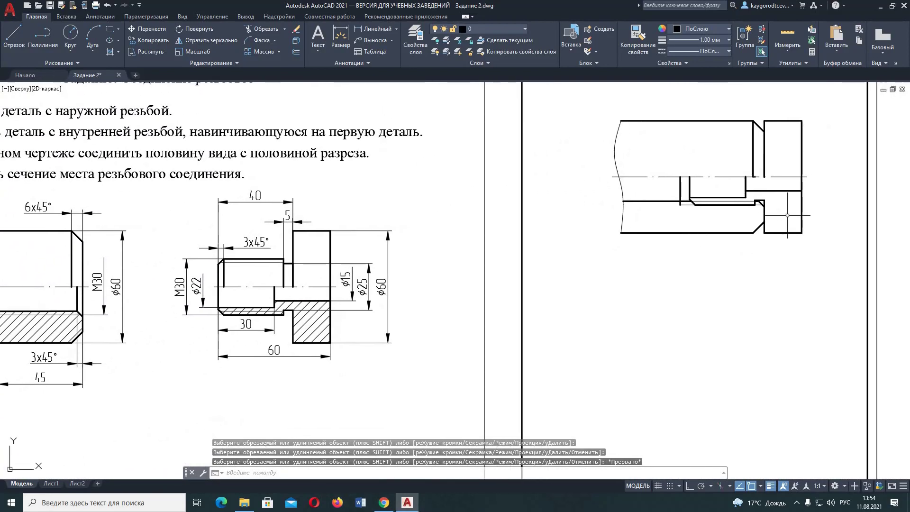
pyautogui.scroll(-2, 788, 216)
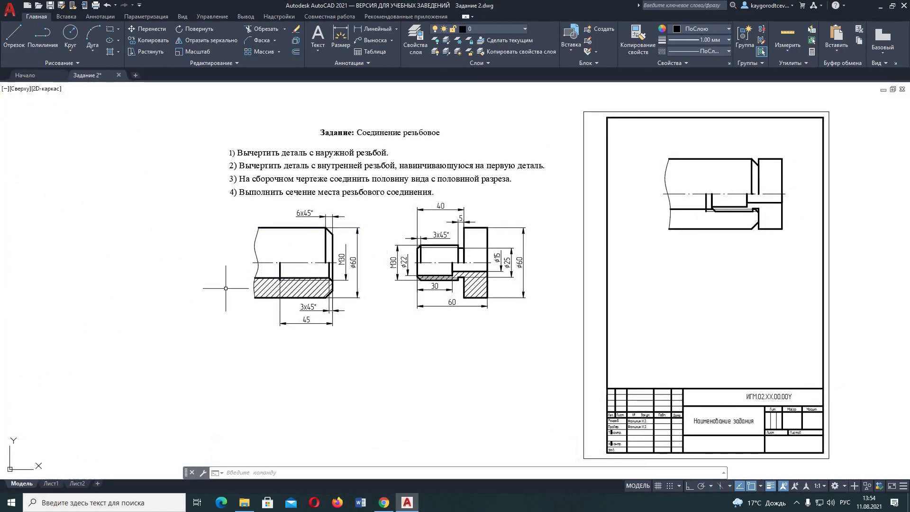
pyautogui.moveTo(382, 339); pyautogui.dragTo(294, 342, button='middle')
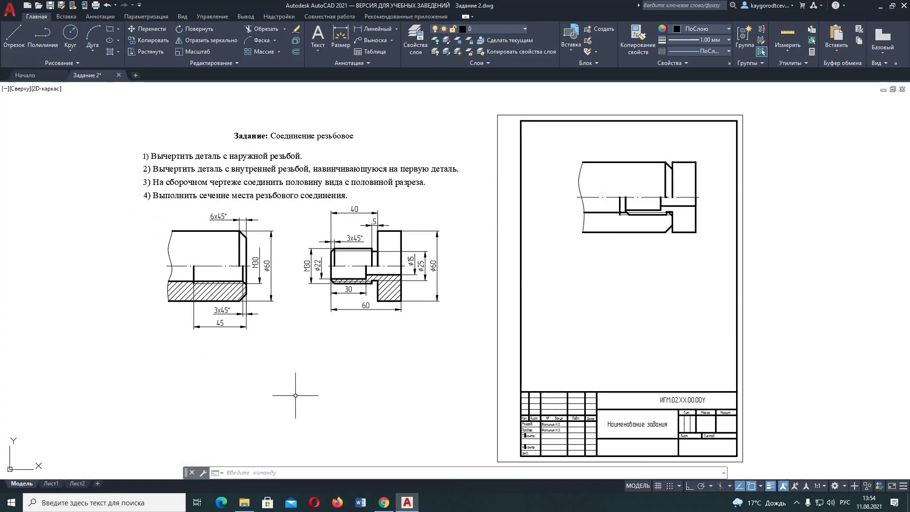
pyautogui.scroll(2, 707, 229)
pyautogui.moveTo(723, 236); pyautogui.dragTo(739, 235, button='middle')
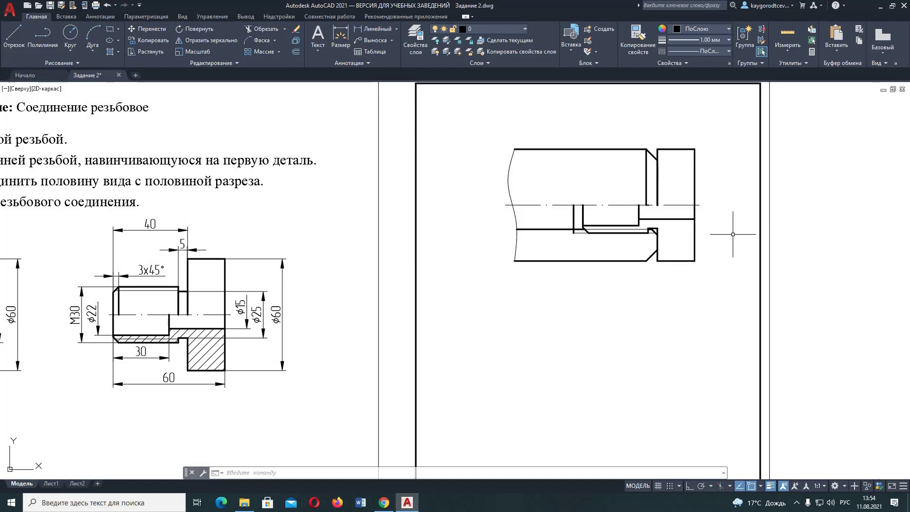
pyautogui.click(714, 40)
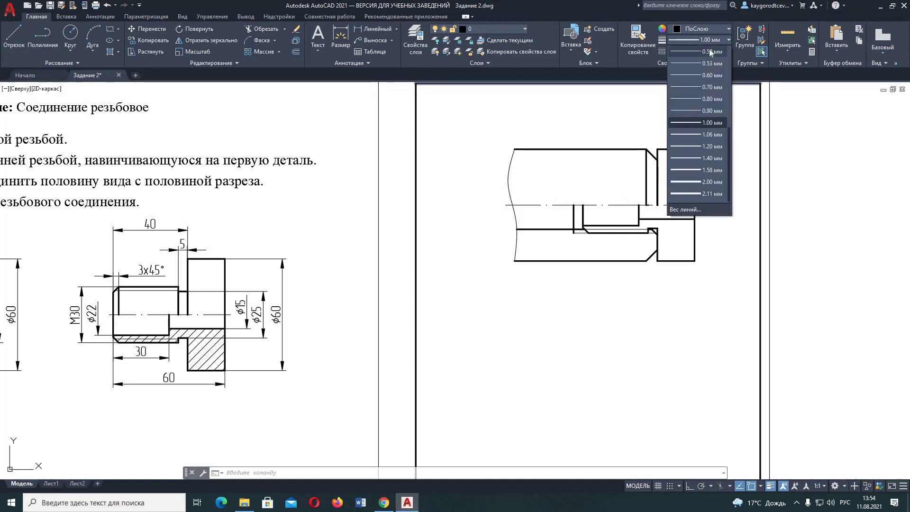
pyautogui.click(715, 52)
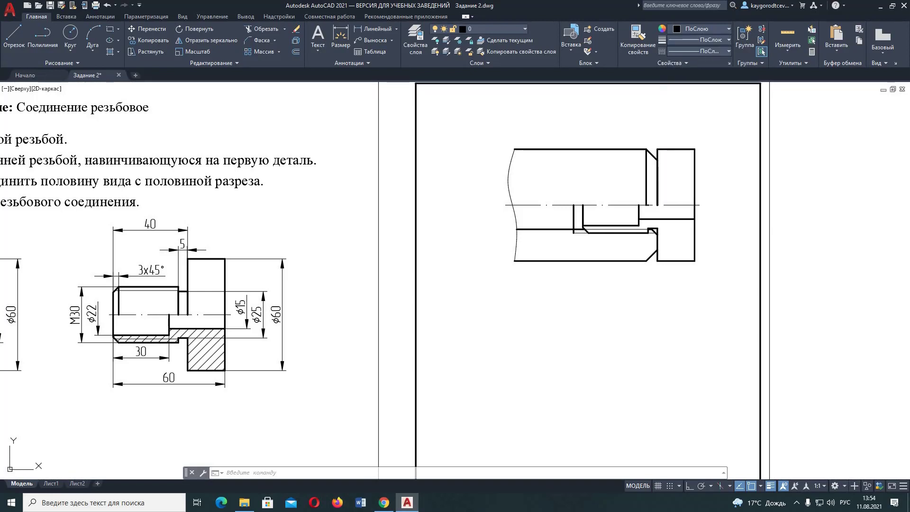
# - Fill the shaft's lower region, thread strip and notch with ANSI31 diagonal hatching
pyautogui.click(113, 54)
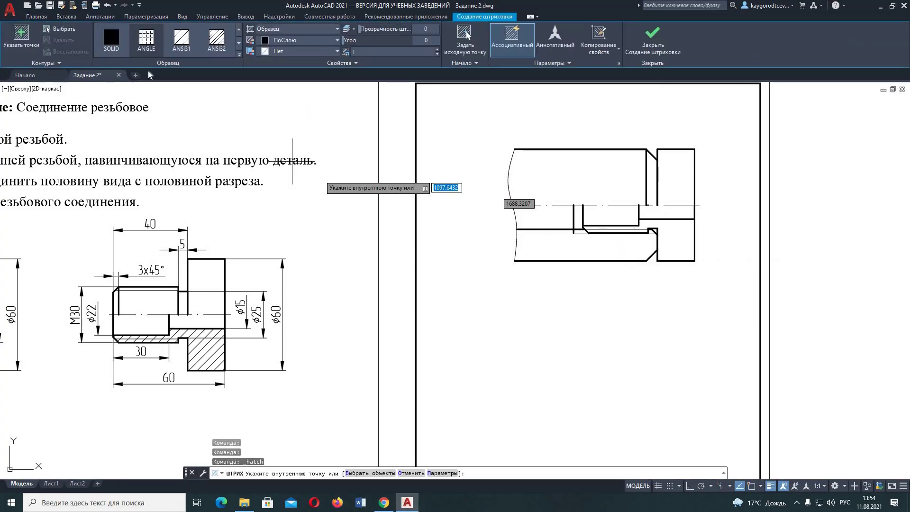
pyautogui.click(181, 43)
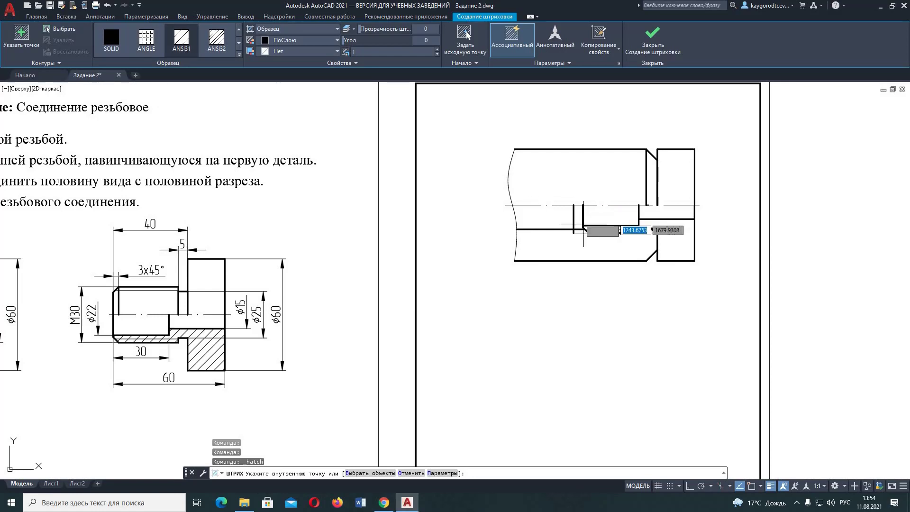
pyautogui.click(591, 247)
pyautogui.scroll(2, 581, 230)
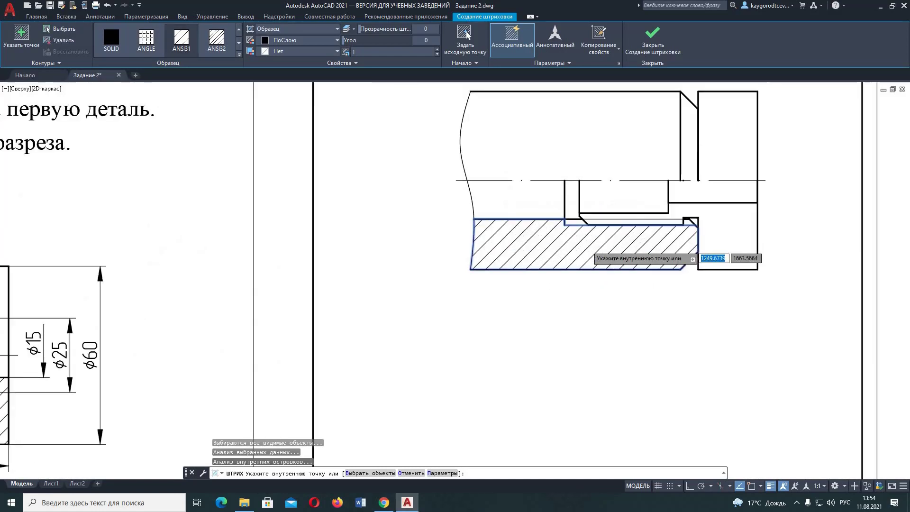
pyautogui.scroll(2, 569, 203)
pyautogui.click(569, 206)
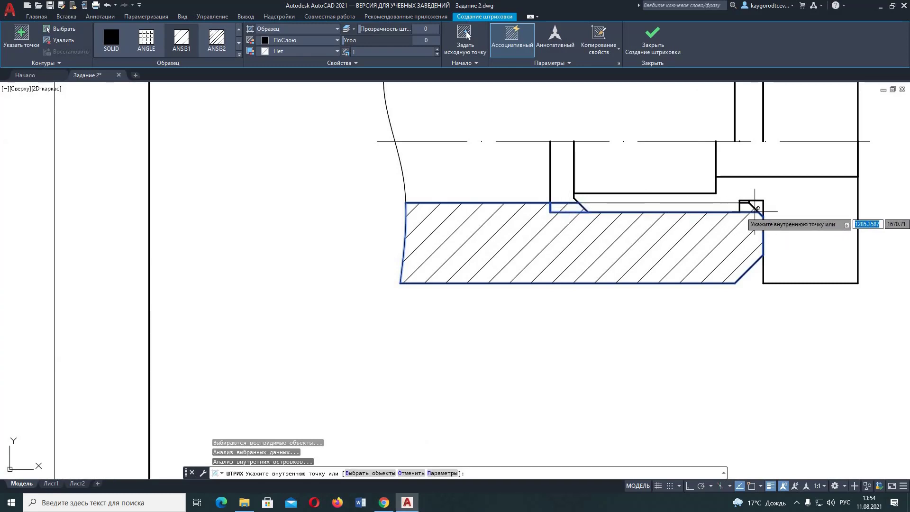
pyautogui.click(745, 207)
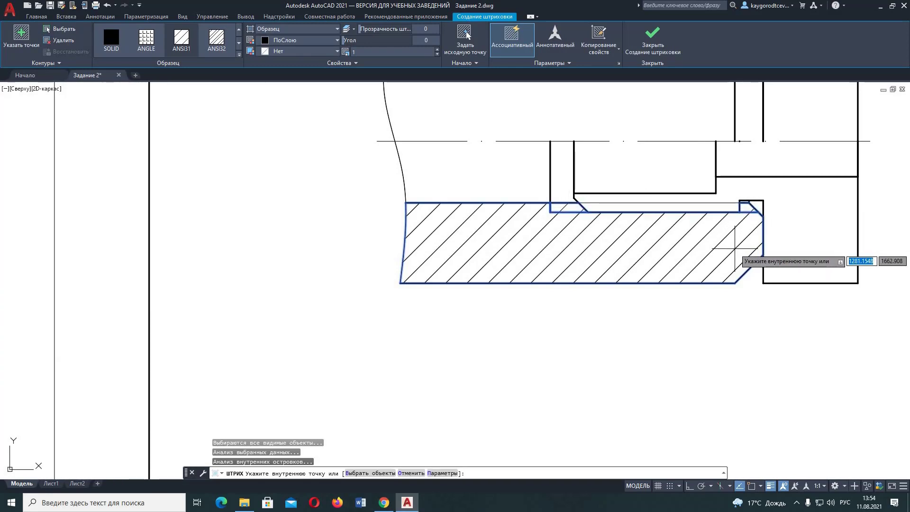
pyautogui.click(653, 35)
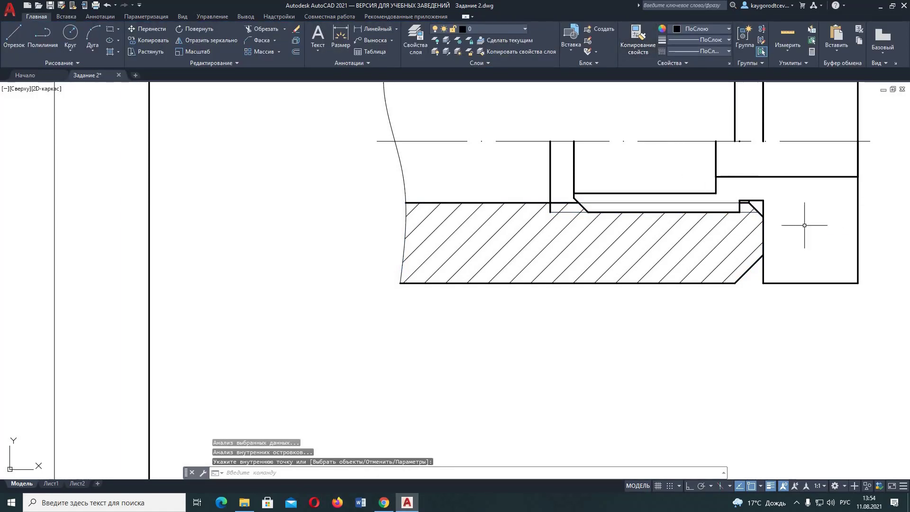
# - Hatch the bushing's right cut region and thread strip with oppositely angled hatching
pyautogui.scroll(-2, 805, 225)
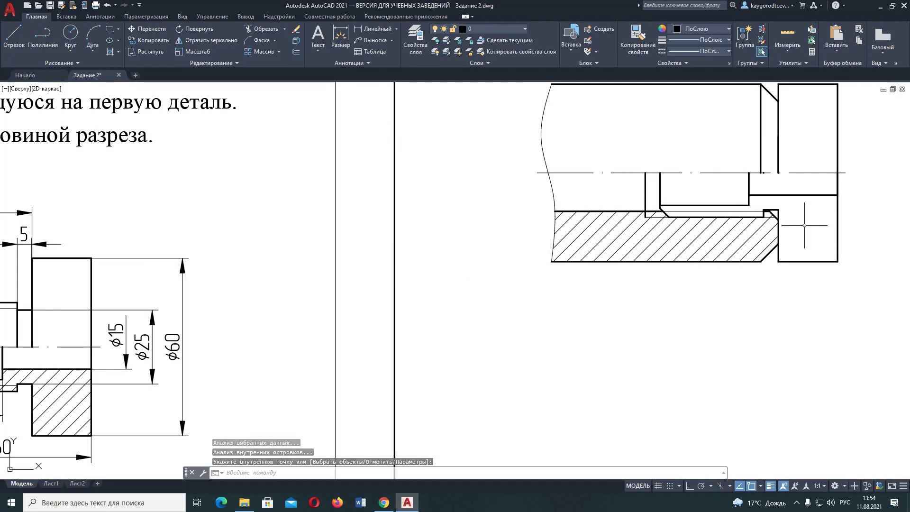
pyautogui.press('Return')
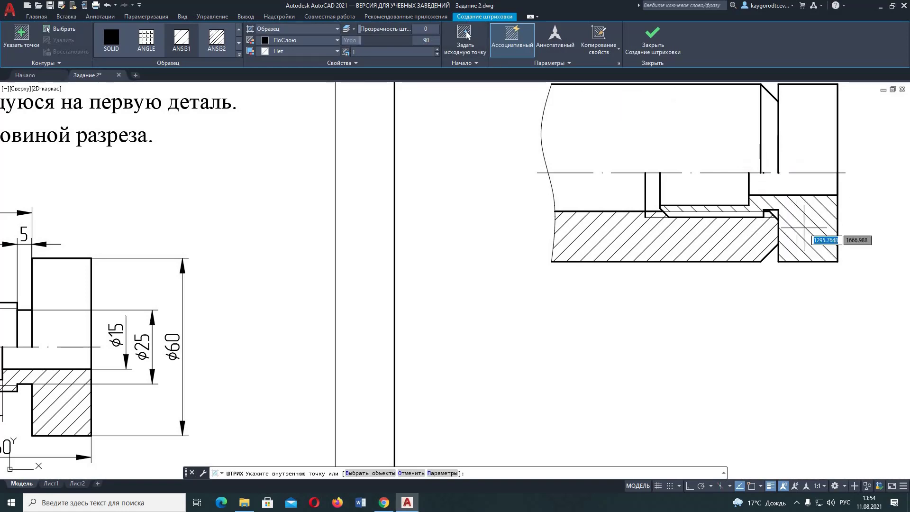
pyautogui.click(801, 228)
pyautogui.scroll(4, 723, 218)
pyautogui.scroll(2, 722, 218)
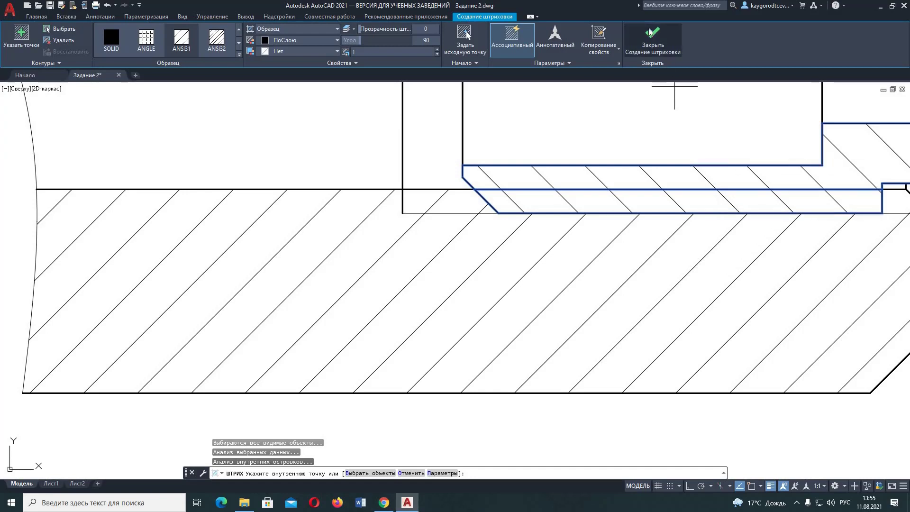
pyautogui.click(653, 45)
pyautogui.scroll(-5, 766, 135)
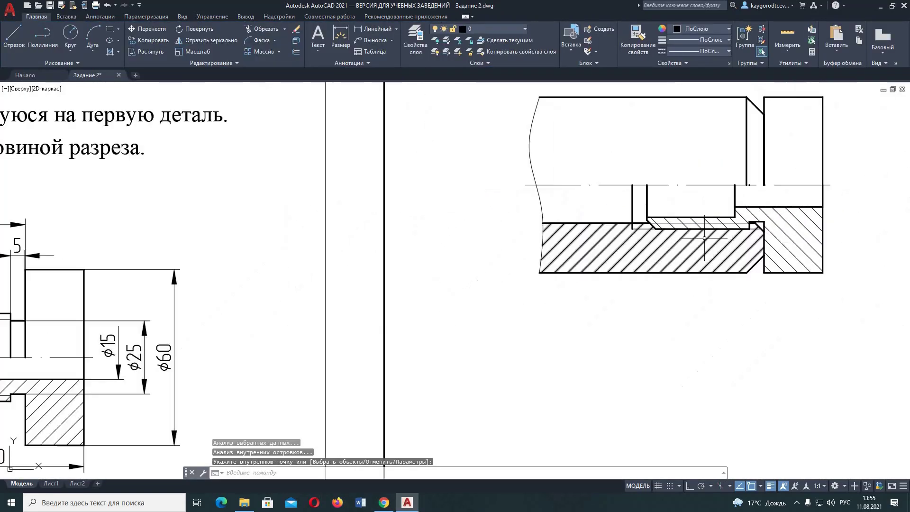
pyautogui.scroll(-3, 880, 275)
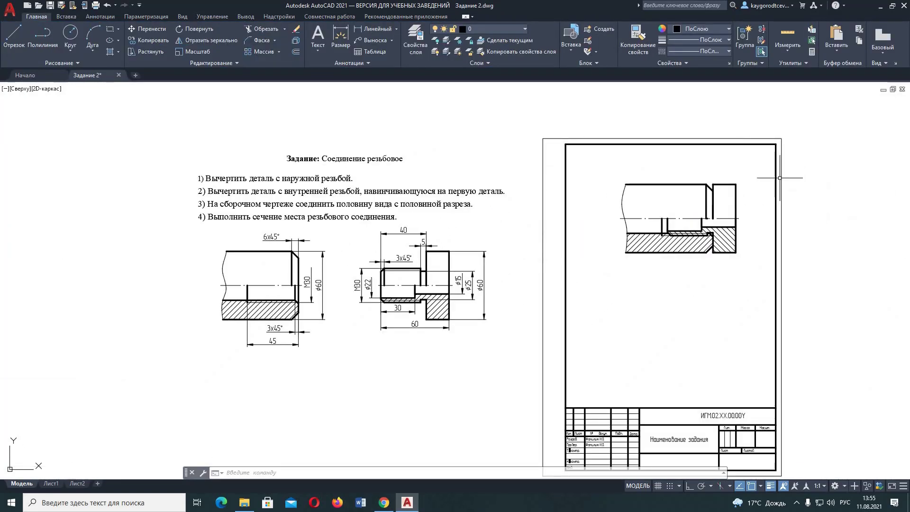
# - Draw a leader slanting up from inside the left part, ending in a horizontal shelf
pyautogui.scroll(2, 574, 165)
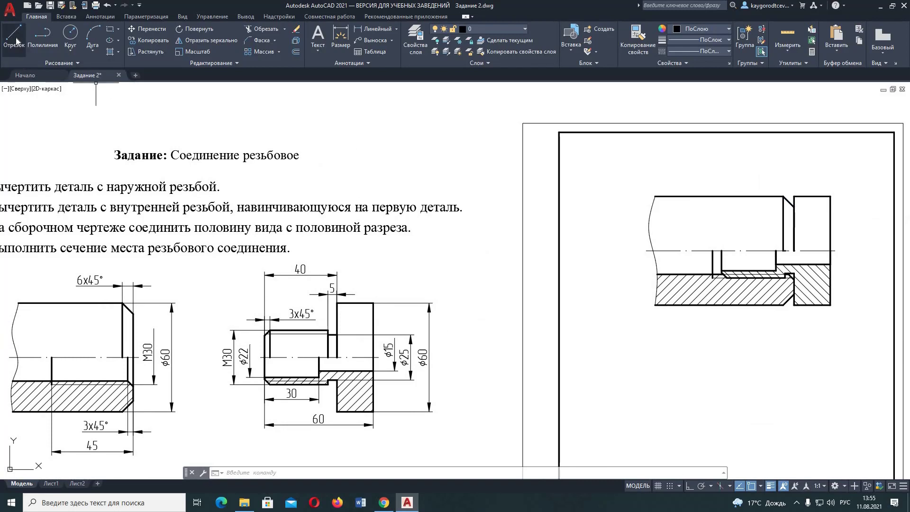
pyautogui.click(13, 43)
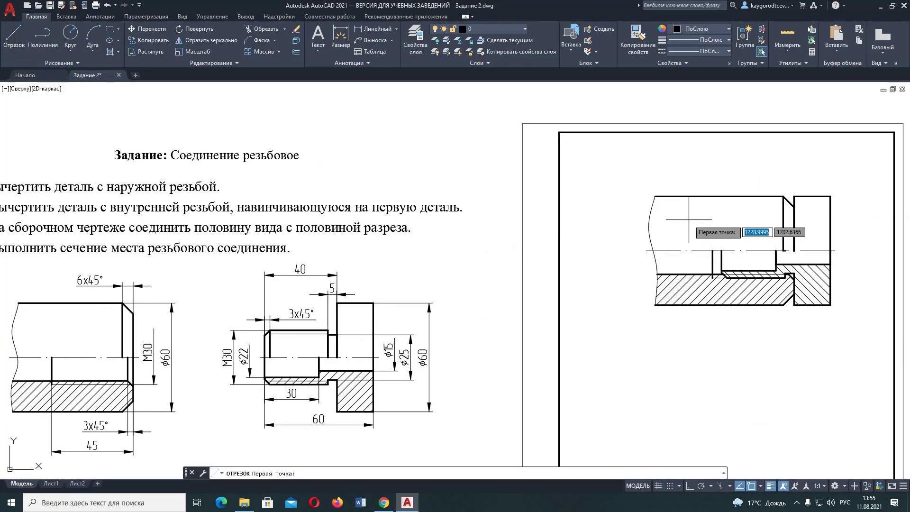
pyautogui.click(715, 220)
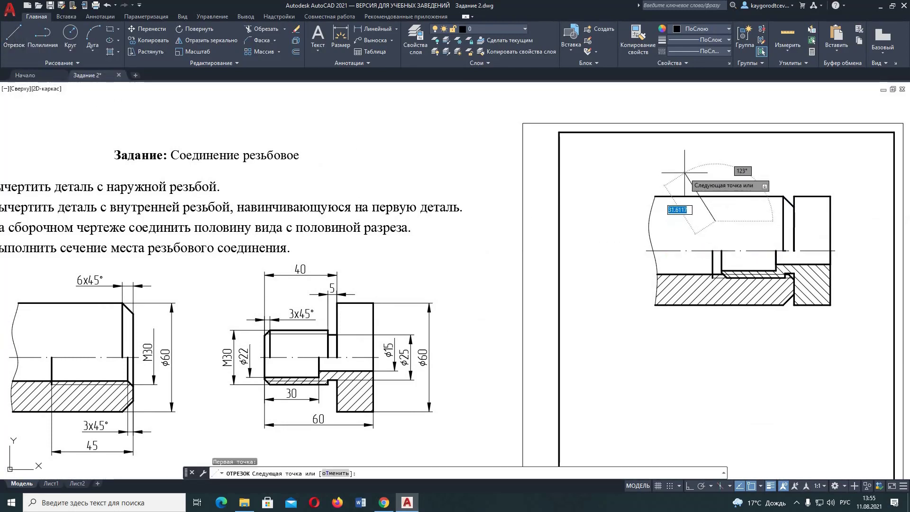
pyautogui.click(686, 172)
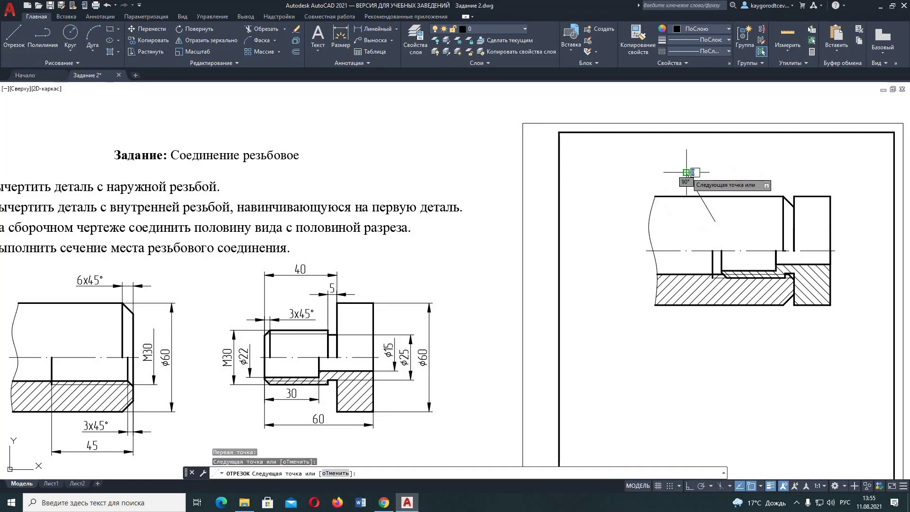
pyautogui.click(663, 172)
pyautogui.rightClick(735, 172)
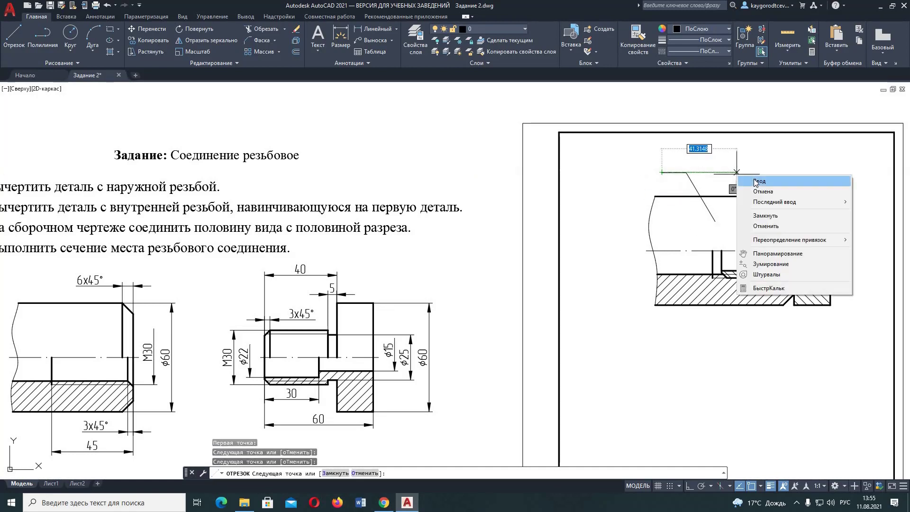
pyautogui.click(758, 178)
# - Draw a matching leader with a horizontal shelf from inside the right part
pyautogui.rightClick(749, 192)
pyautogui.click(800, 199)
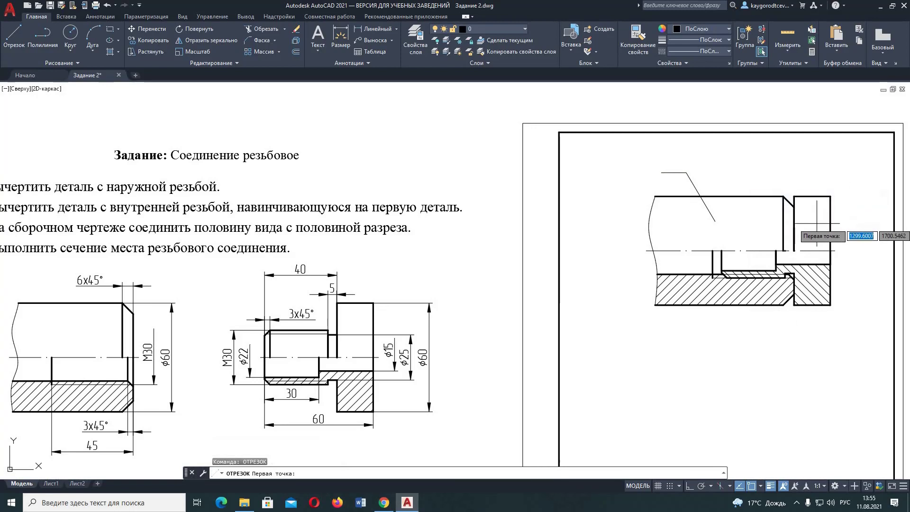
pyautogui.click(825, 221)
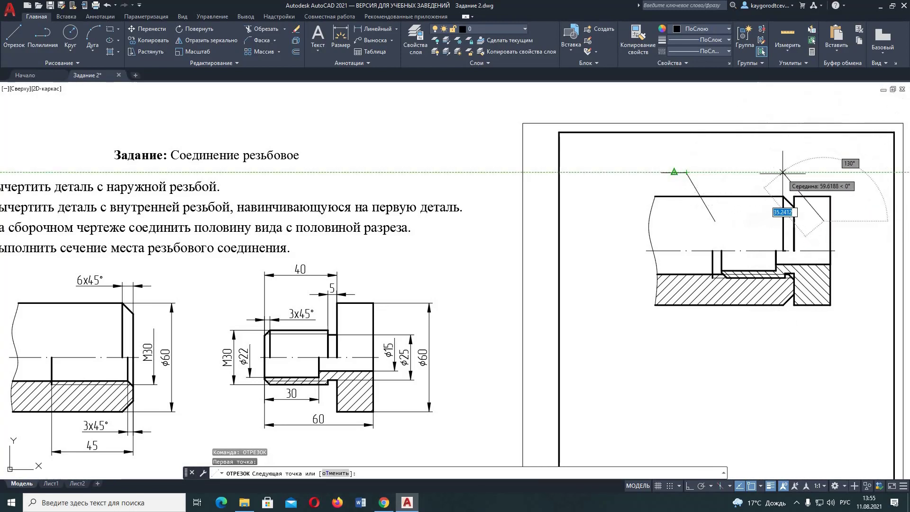
pyautogui.click(804, 172)
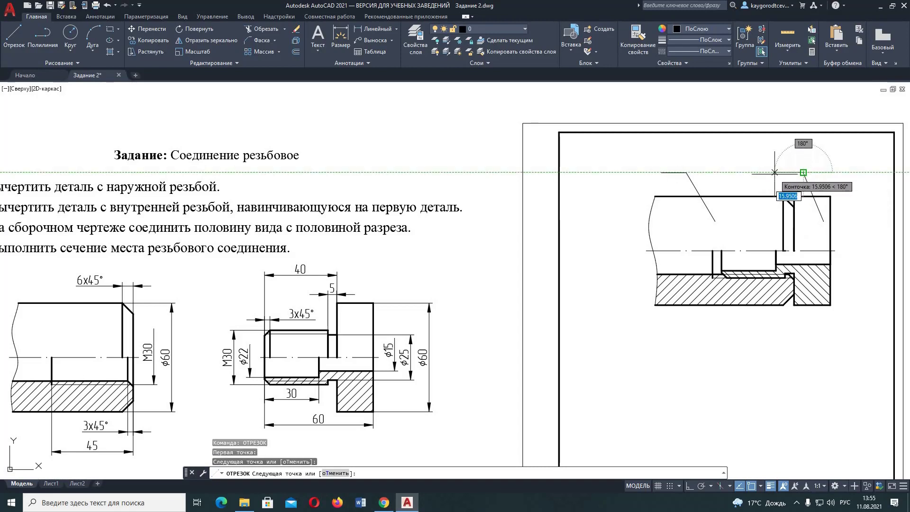
pyautogui.click(774, 172)
pyautogui.rightClick(774, 173)
pyautogui.click(800, 180)
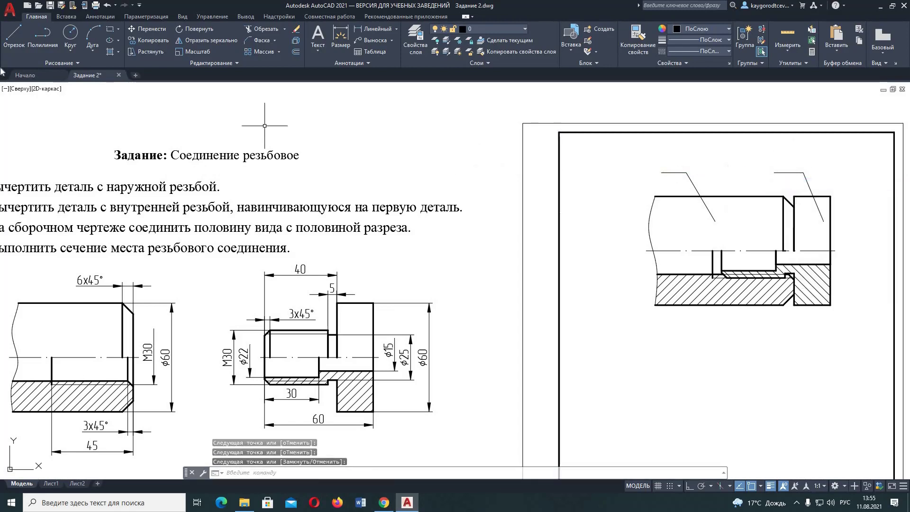
# - Place radius-1 circle dots at the inner ends of both leaders
pyautogui.click(70, 33)
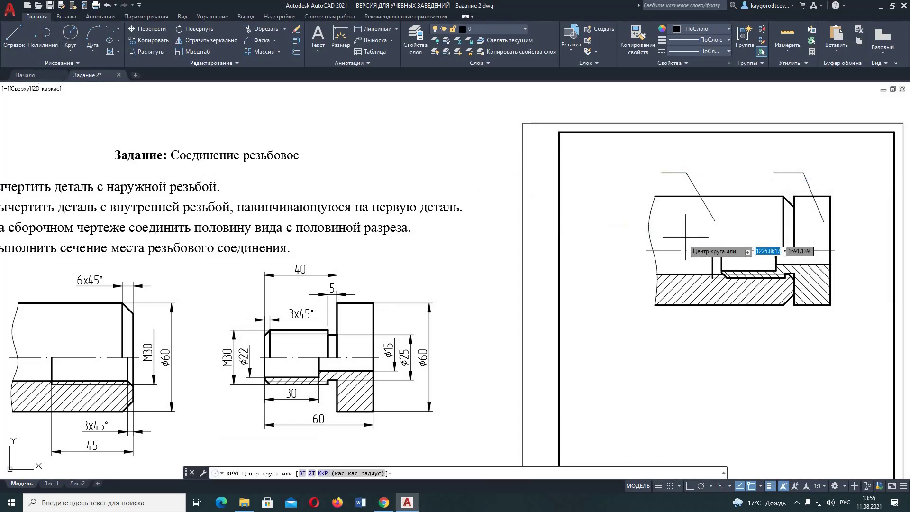
pyautogui.click(716, 221)
pyautogui.write('1')
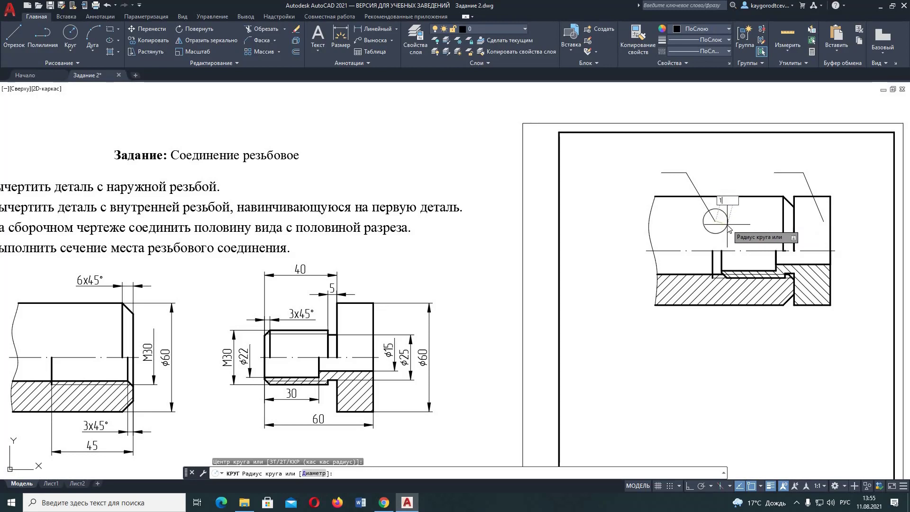
pyautogui.press('Return')
pyautogui.rightClick(777, 196)
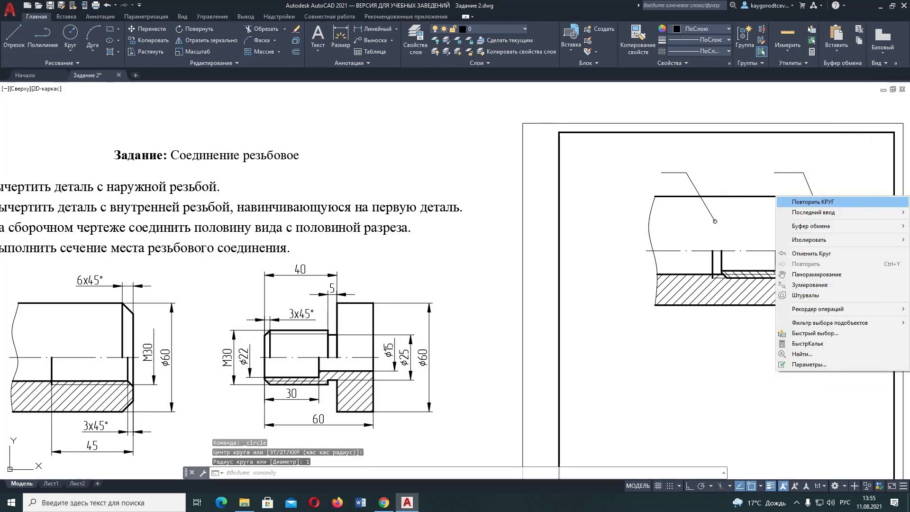
pyautogui.click(806, 201)
pyautogui.click(824, 221)
pyautogui.write('1')
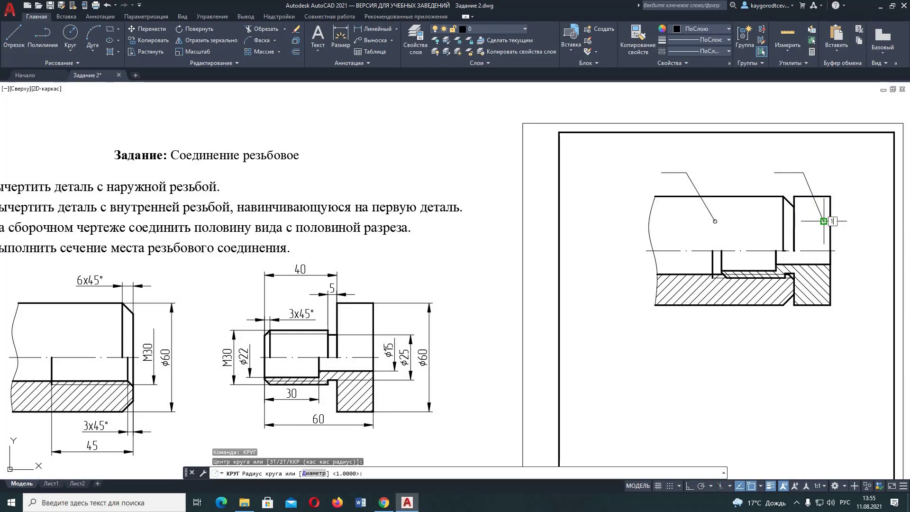
pyautogui.press('Return')
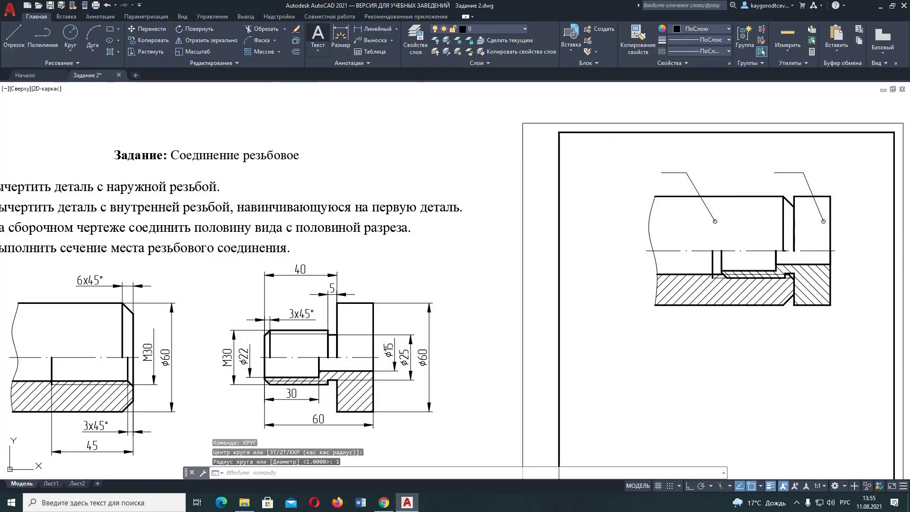
pyautogui.click(318, 35)
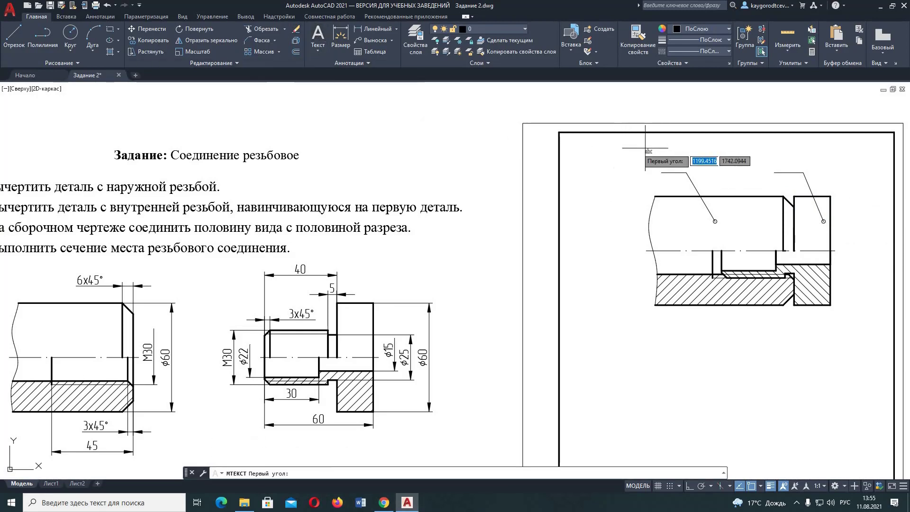
# - Write position number 1 at text height 10 and move it onto the right shelf
pyautogui.click(777, 148)
pyautogui.click(803, 176)
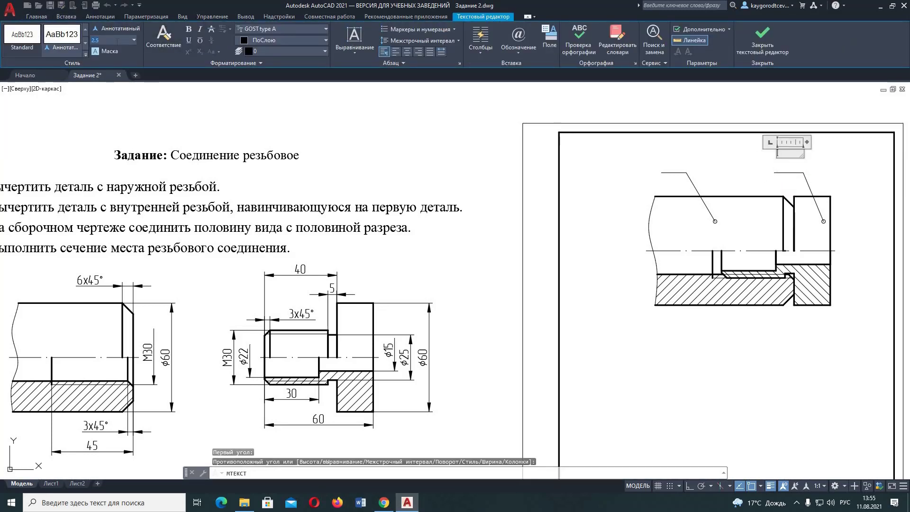
pyautogui.press('Return')
pyautogui.write('1')
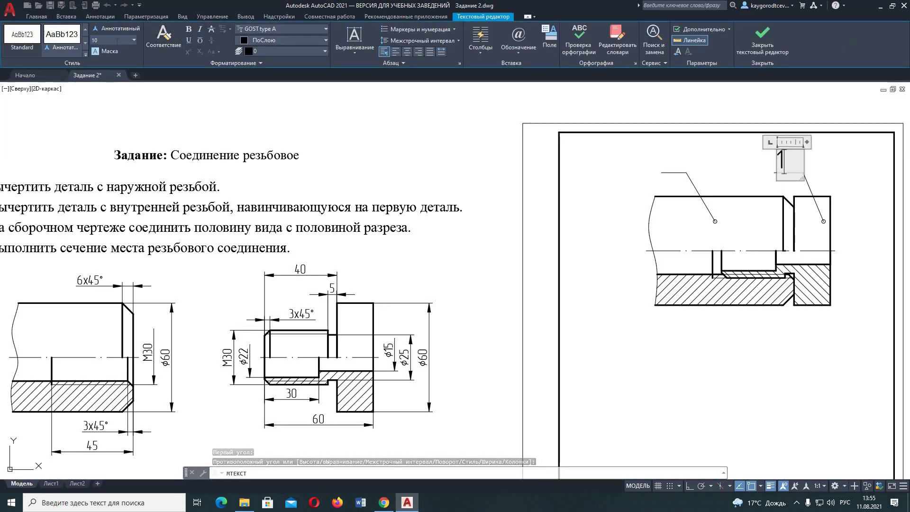
pyautogui.click(762, 49)
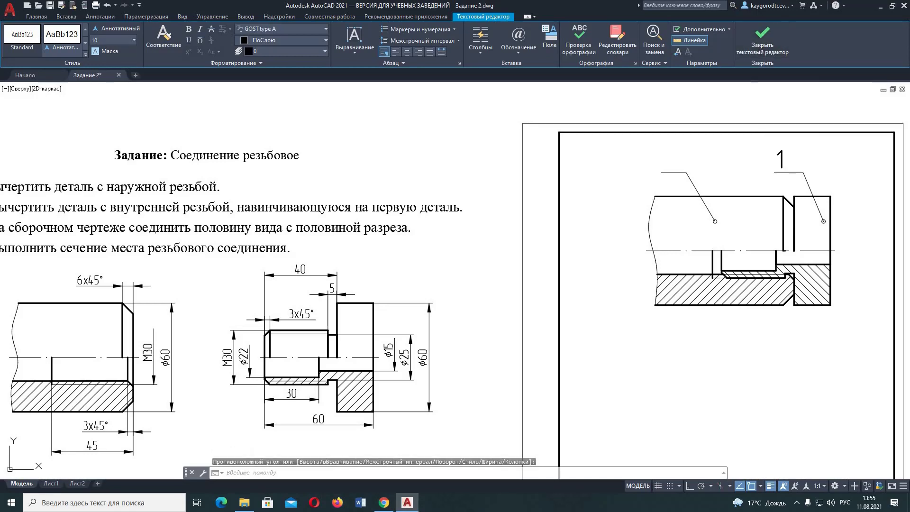
pyautogui.click(782, 158)
pyautogui.moveTo(781, 158); pyautogui.dragTo(788, 161)
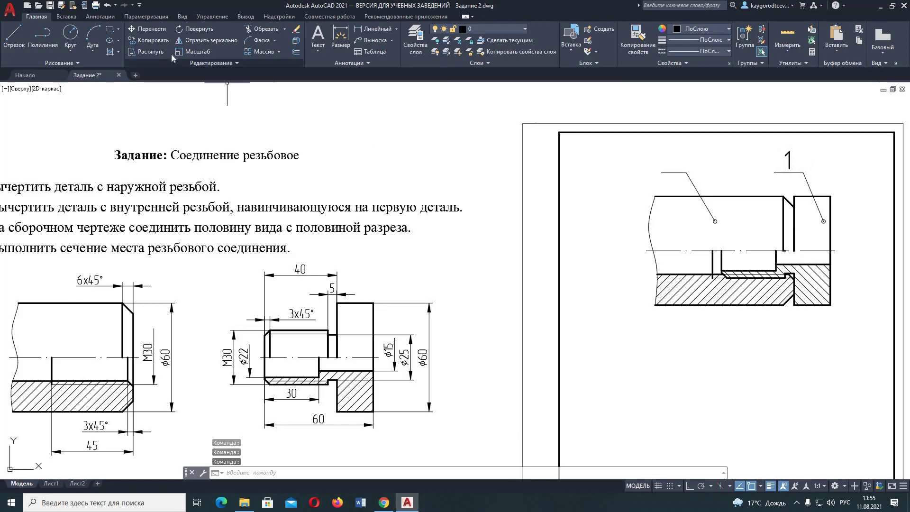
# - Write position number 2 above the left leader's shelf
pyautogui.click(318, 37)
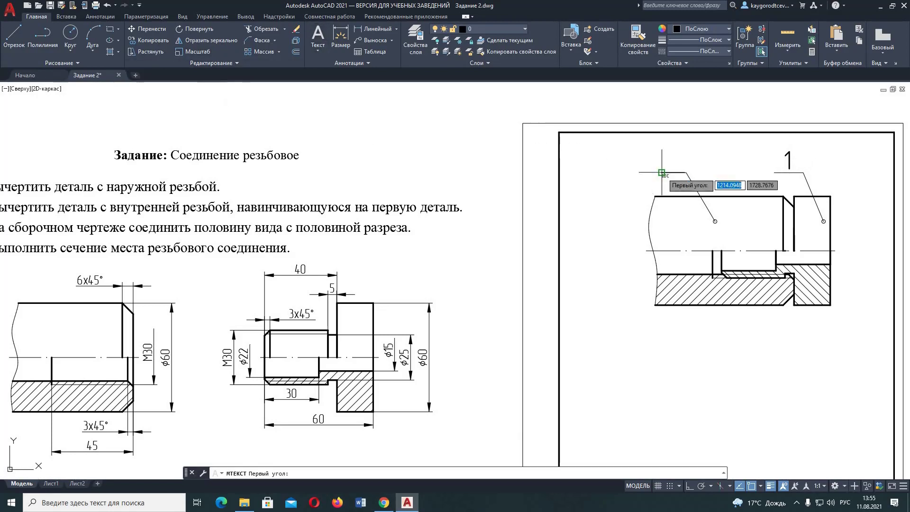
pyautogui.click(654, 143)
pyautogui.click(690, 159)
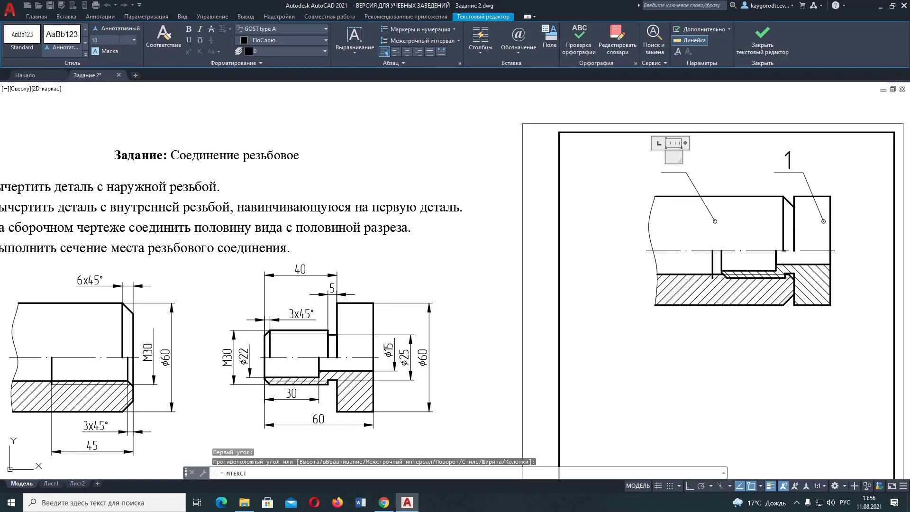
pyautogui.write('2')
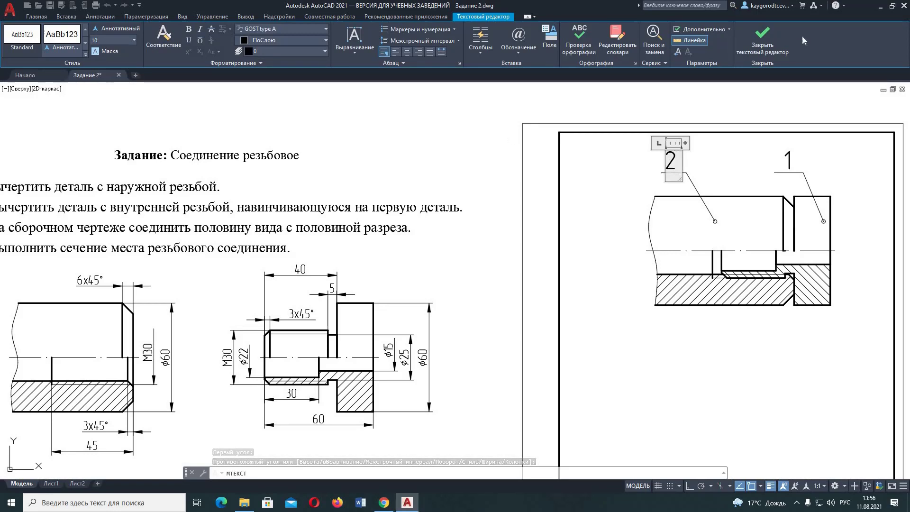
pyautogui.click(776, 46)
pyautogui.moveTo(731, 151); pyautogui.dragTo(695, 155, button='middle')
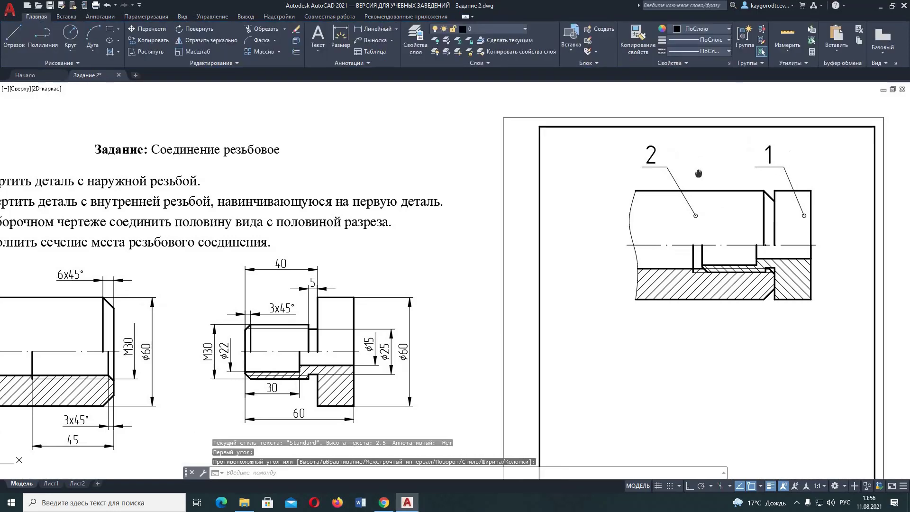
pyautogui.scroll(-2, 695, 155)
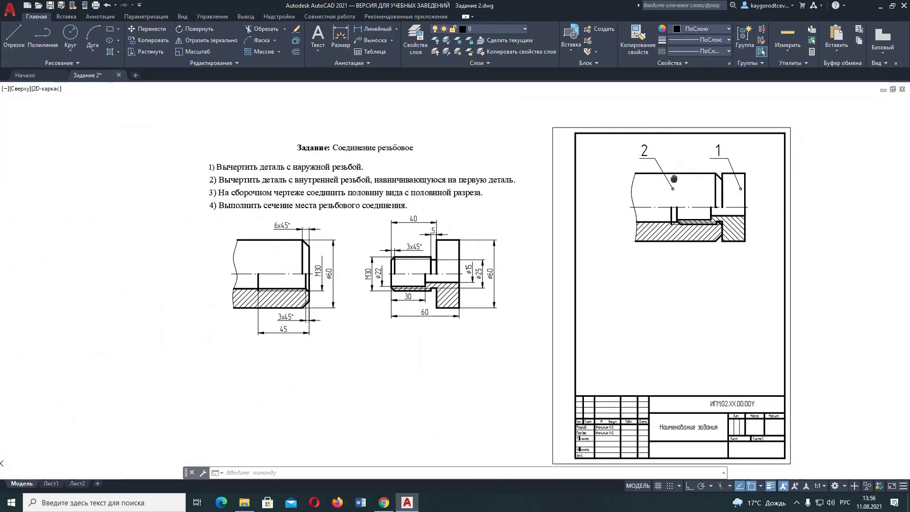
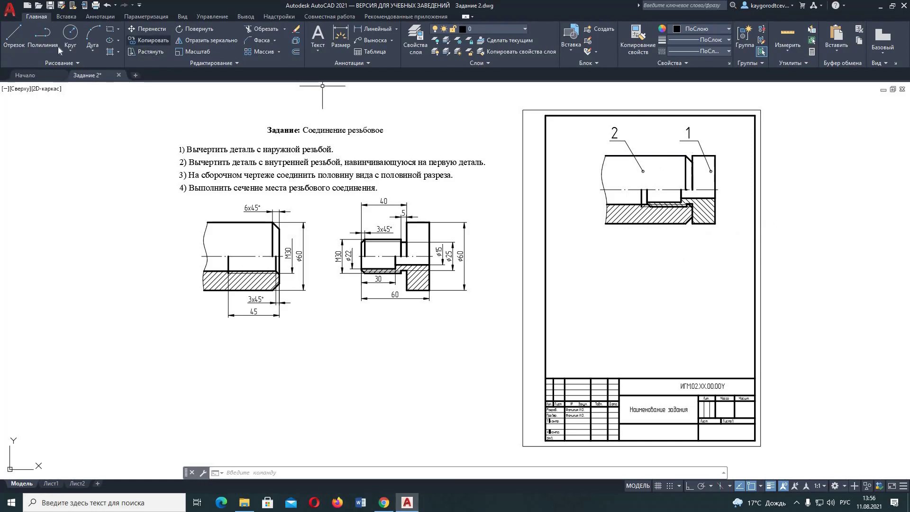
# - Draw a 20-unit vertical polyline stroke of width 2 above the assembly, with Ortho on
pyautogui.click(43, 38)
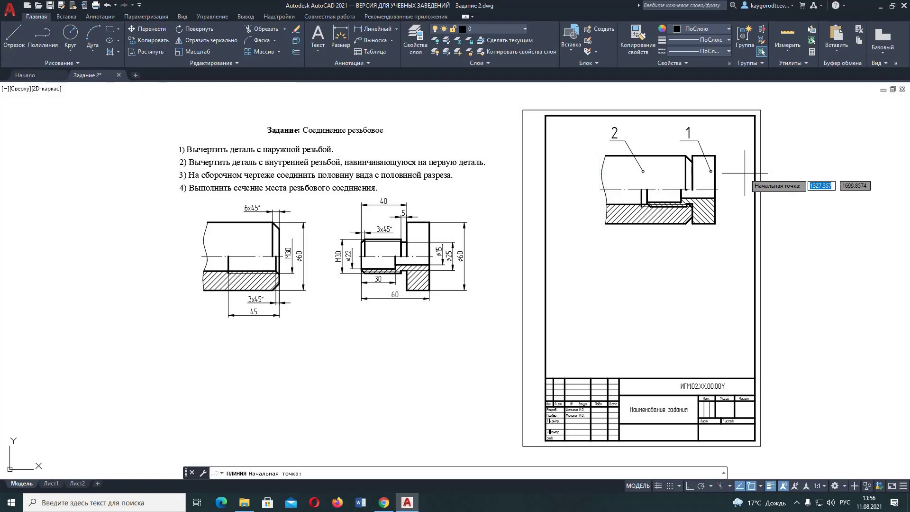
pyautogui.click(663, 148)
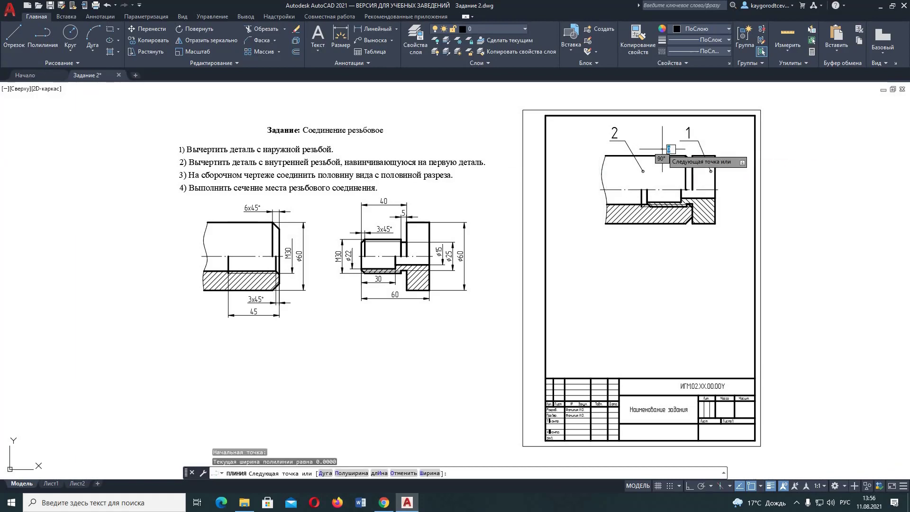
pyautogui.rightClick(663, 149)
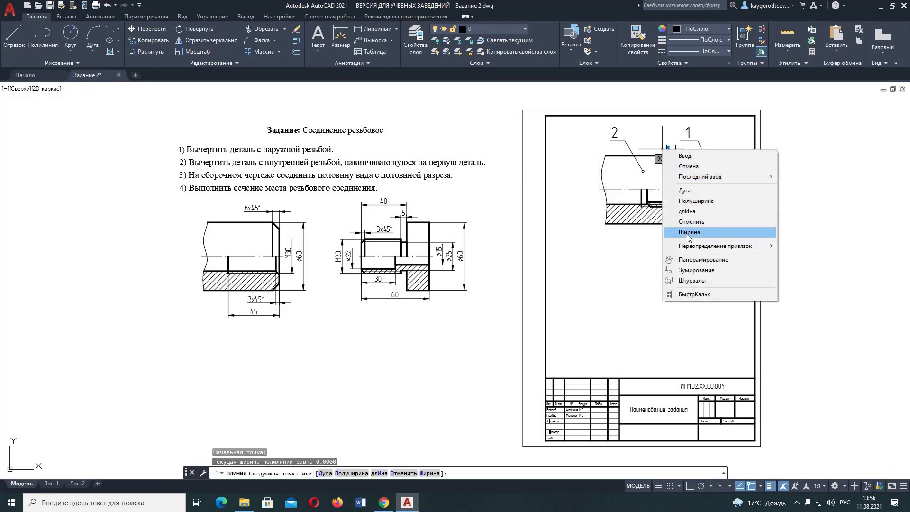
pyautogui.click(688, 233)
pyautogui.write('2')
pyautogui.press('Return')
pyautogui.write('2')
pyautogui.press('Return')
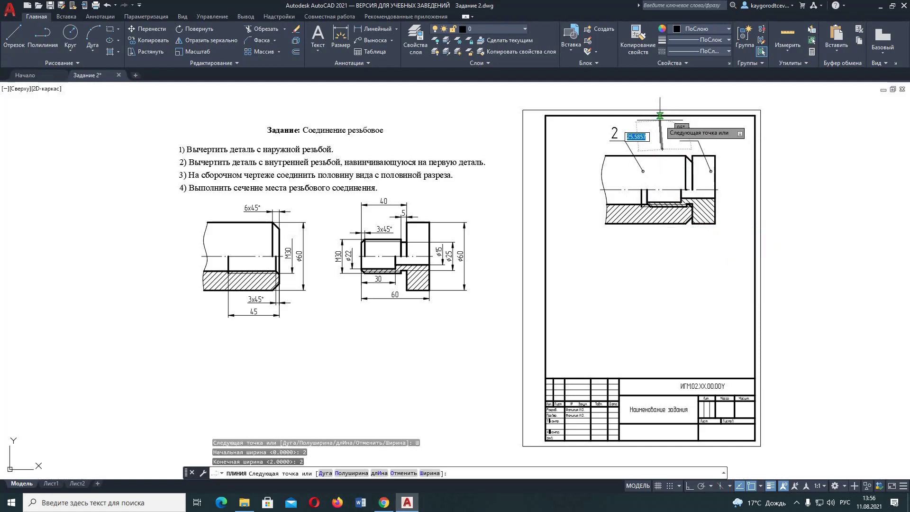
pyautogui.press('F8')
pyautogui.write('20')
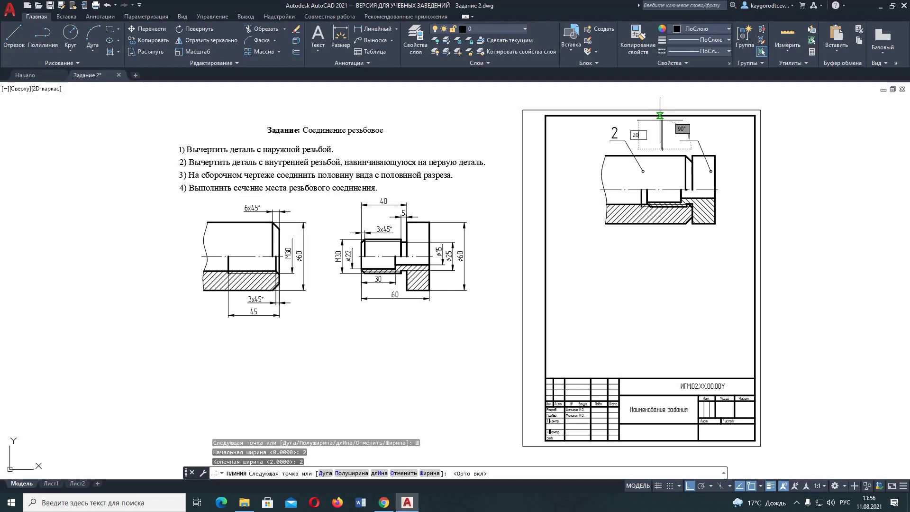
pyautogui.press('Return')
pyautogui.rightClick(660, 115)
pyautogui.click(669, 126)
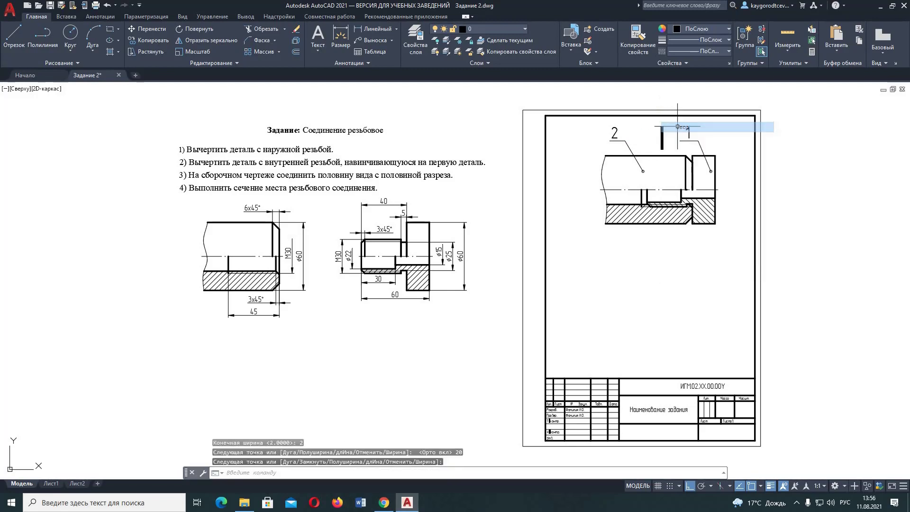
pyautogui.scroll(2, 669, 124)
# - Draw the arrow shaft from the stroke: a 2-unit segment, then a 20-unit line running left
pyautogui.click(14, 37)
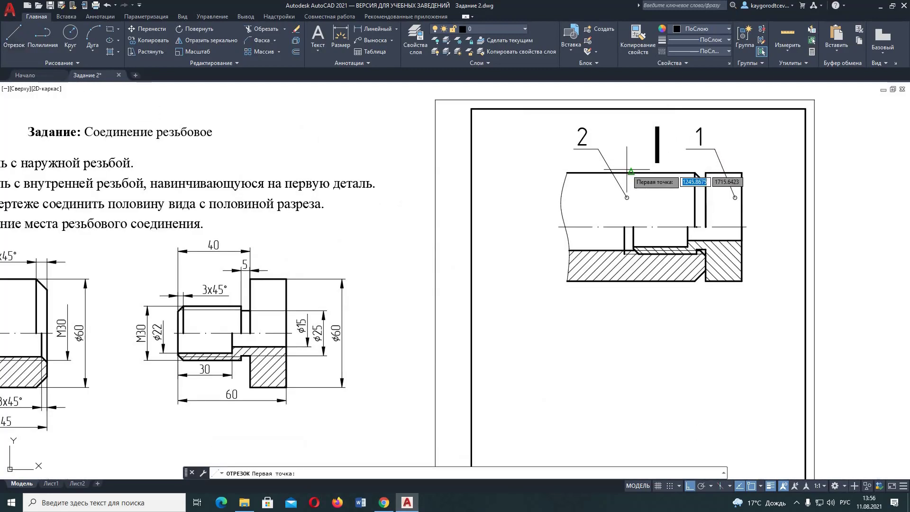
pyautogui.click(658, 127)
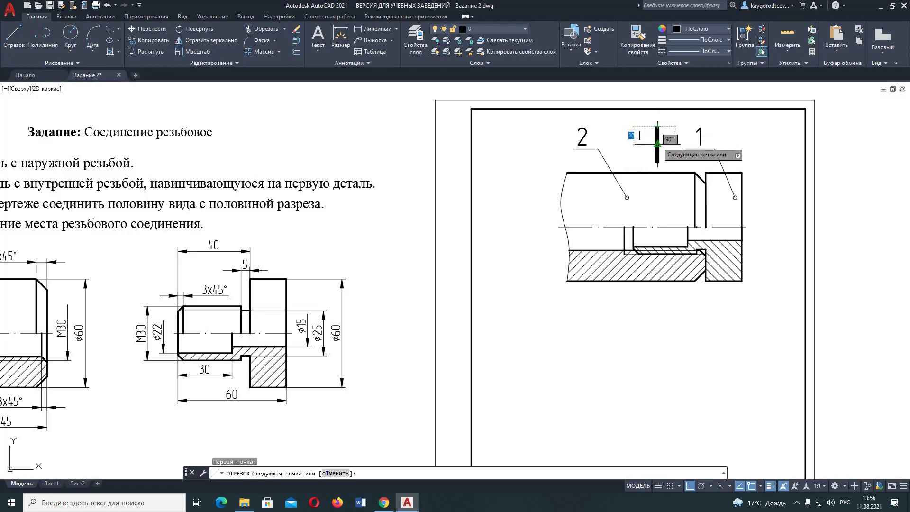
pyautogui.write('2')
pyautogui.press('Return')
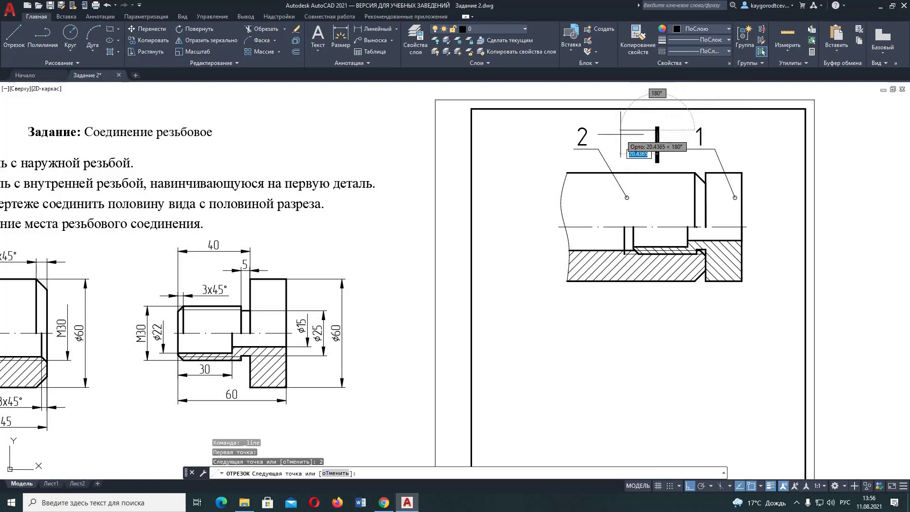
pyautogui.write('20')
pyautogui.press('Return')
pyautogui.rightClick(622, 137)
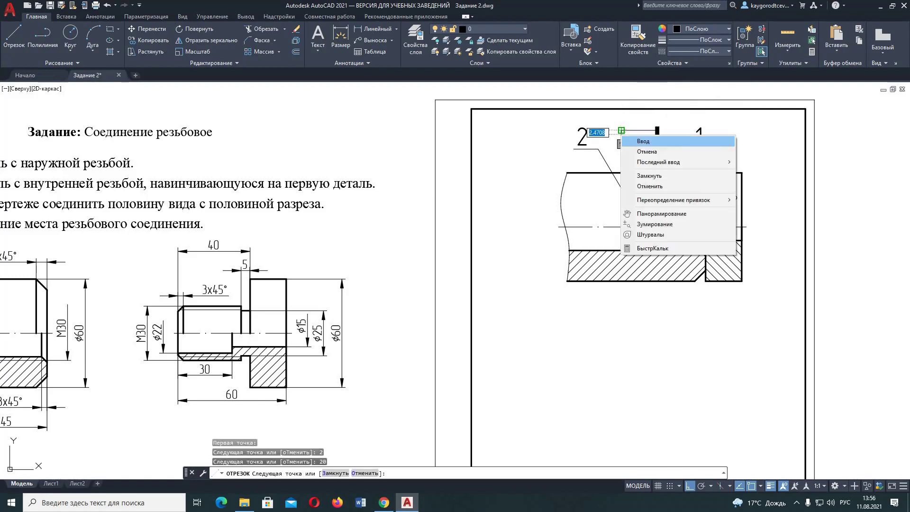
pyautogui.click(625, 138)
# - Draw a tapered polyline arrowhead, width 0 to 2 and length 7, at the shaft's end
pyautogui.click(43, 38)
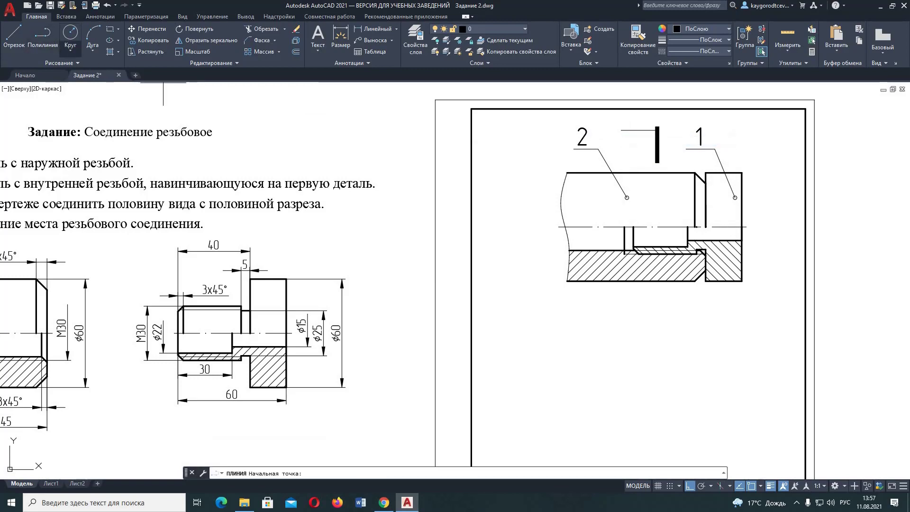
pyautogui.click(657, 130)
pyautogui.rightClick(663, 137)
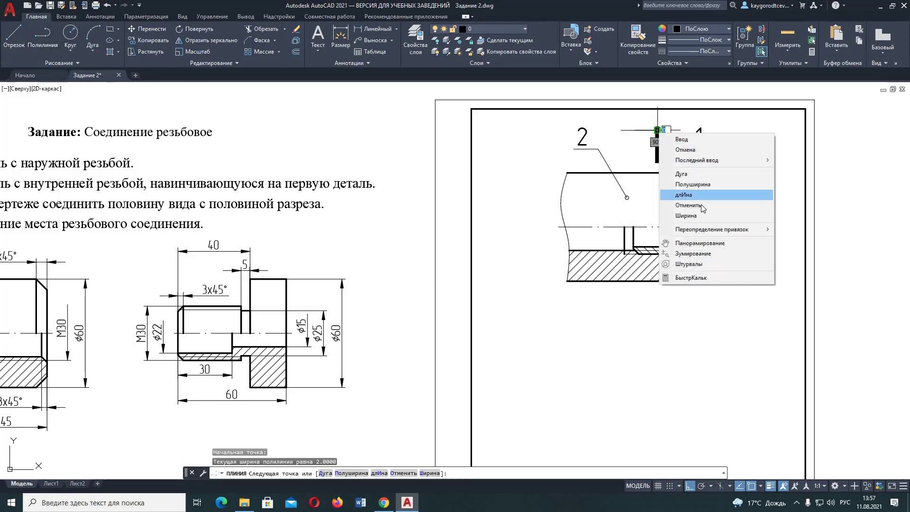
pyautogui.click(704, 218)
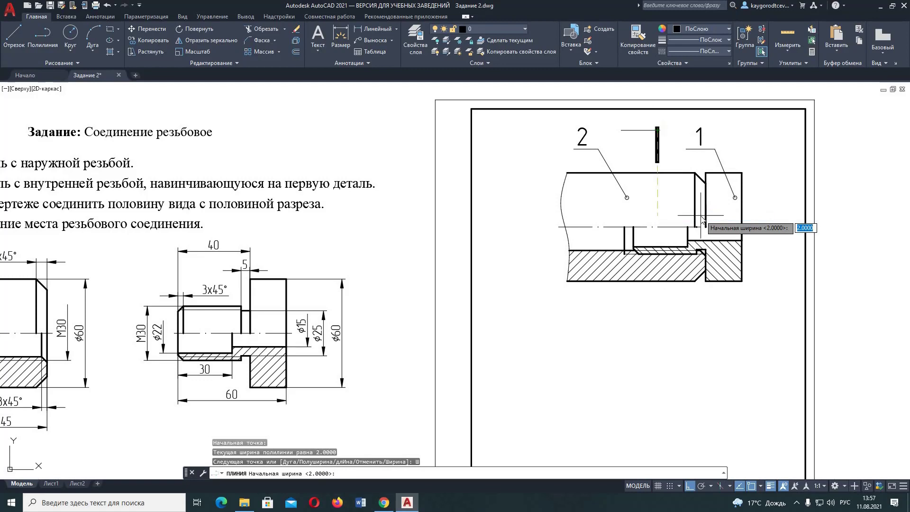
pyautogui.write('0')
pyautogui.press('Return')
pyautogui.write('2')
pyautogui.press('Return')
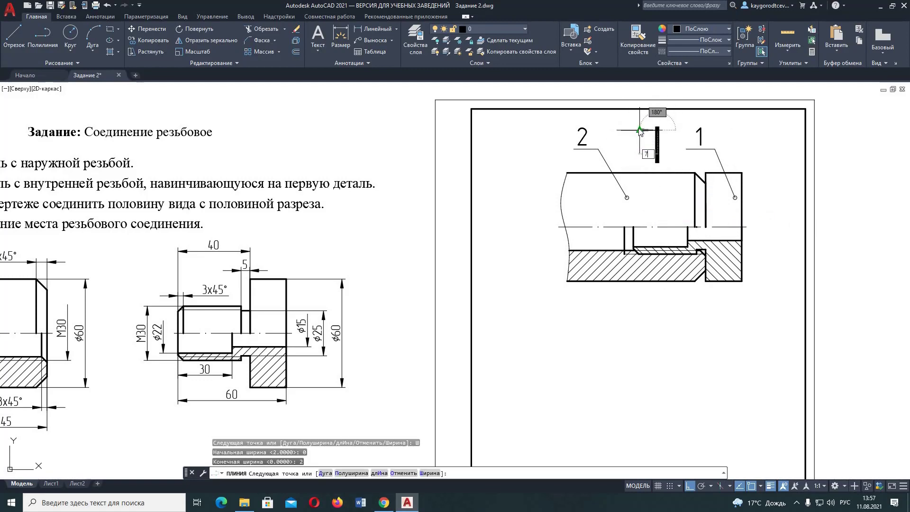
pyautogui.press('Return')
pyautogui.press('Escape')
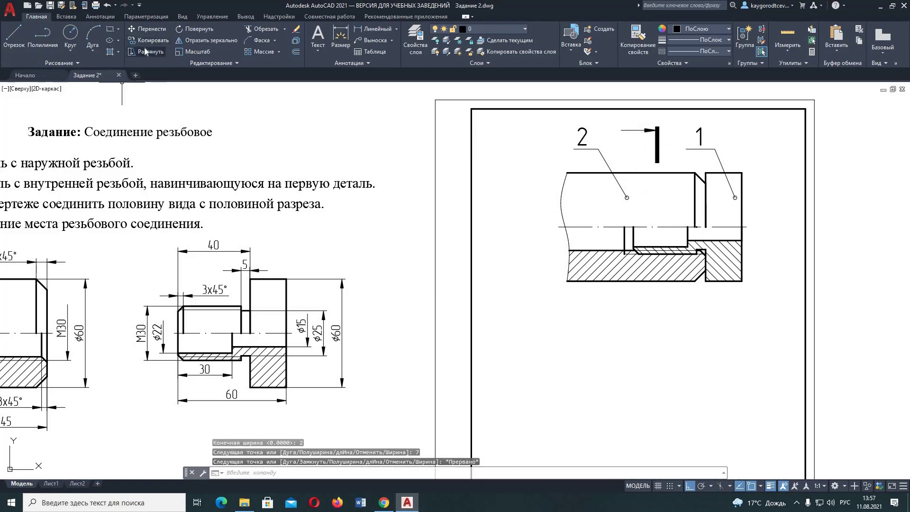
# - Add an 'A' multiline text label and move it down onto the arrow shaft
pyautogui.click(318, 37)
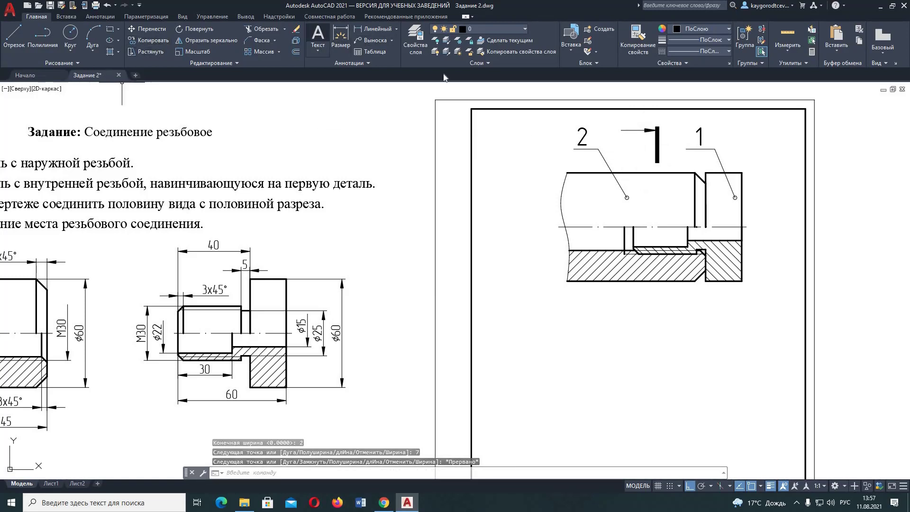
pyautogui.click(631, 116)
pyautogui.click(638, 114)
pyautogui.write('A')
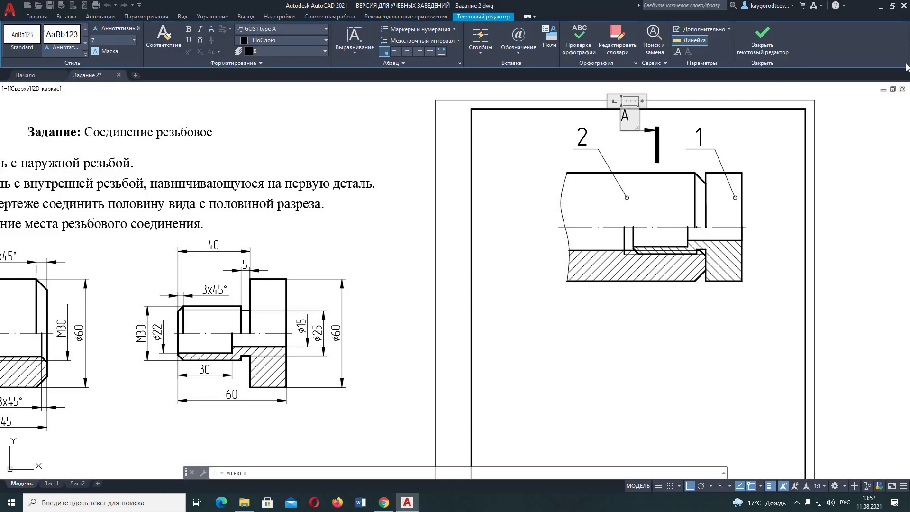
pyautogui.click(762, 38)
pyautogui.scroll(4, 624, 119)
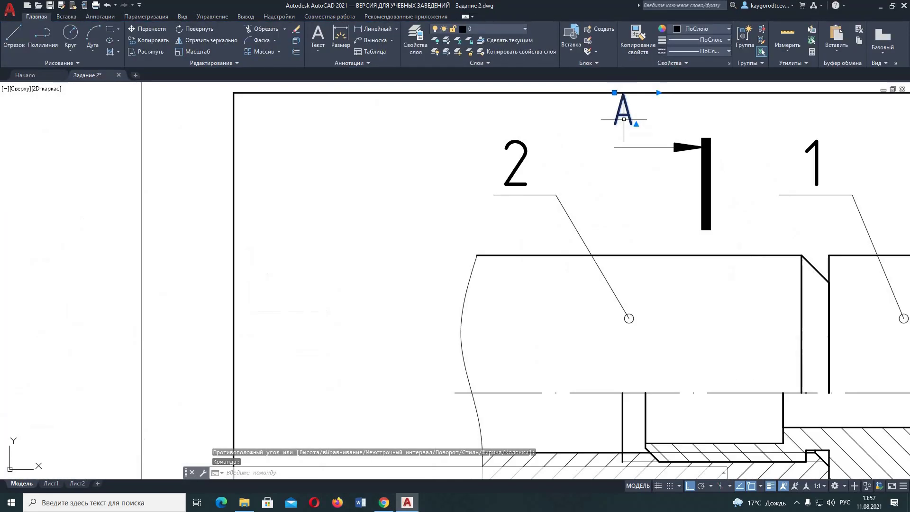
pyautogui.moveTo(624, 118); pyautogui.dragTo(624, 130)
pyautogui.press('Escape')
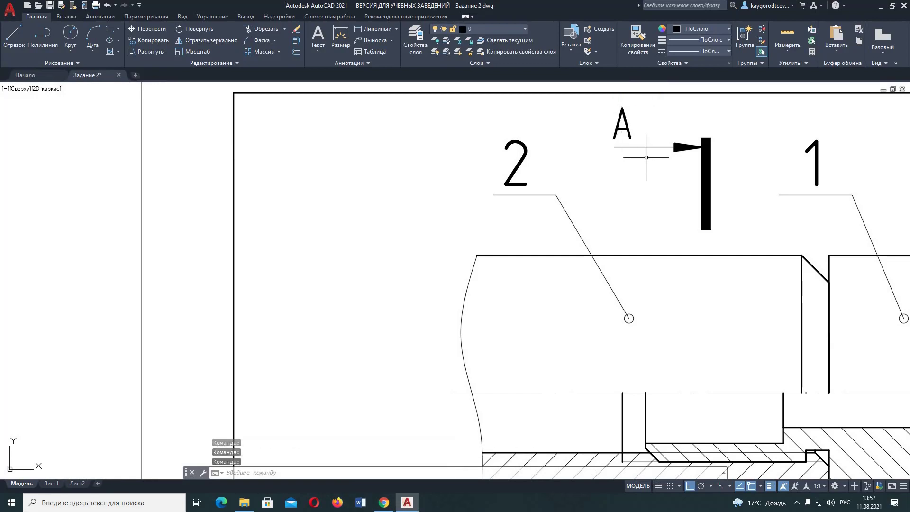
# - Window-select the A label, arrow and stroke together
pyautogui.scroll(-2, 646, 157)
pyautogui.moveTo(646, 198); pyautogui.dragTo(578, 157, button='middle')
pyautogui.click(637, 162)
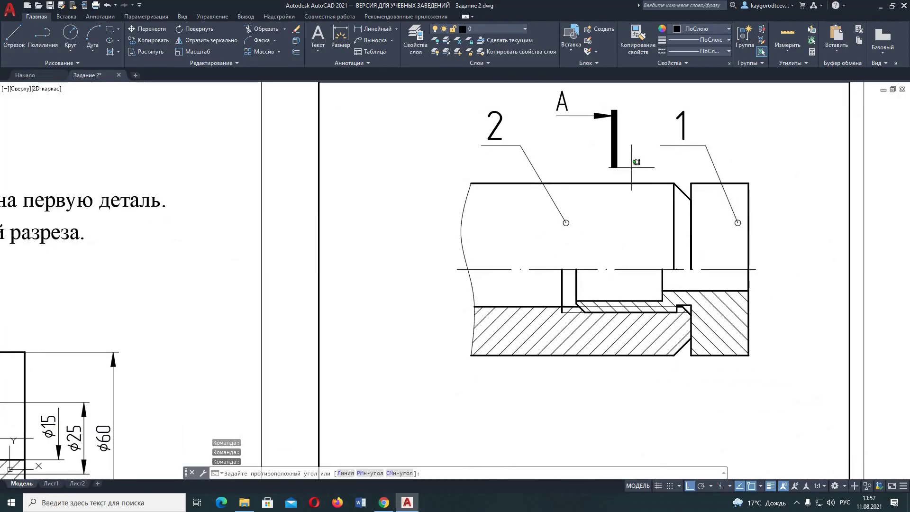
pyautogui.click(541, 95)
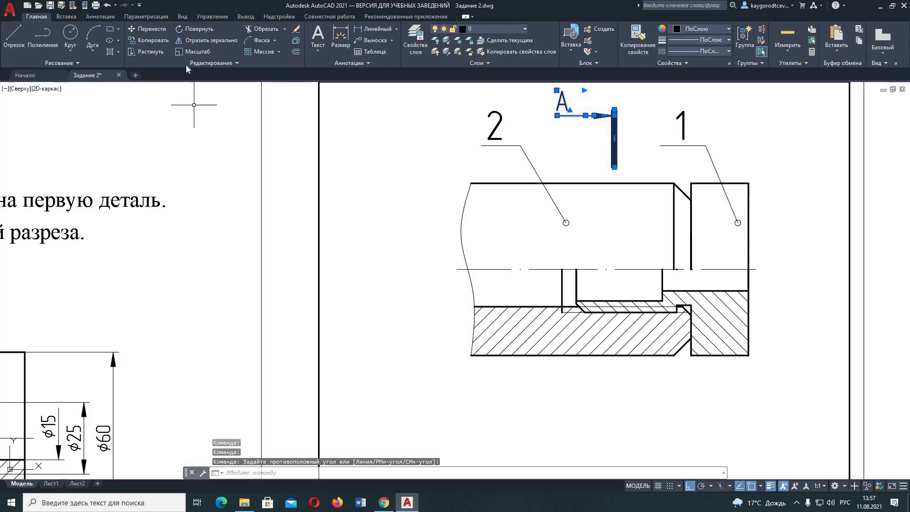
# - Mirror the A section mark about the horizontal centre line, keeping the original, and zoom out
pyautogui.click(207, 42)
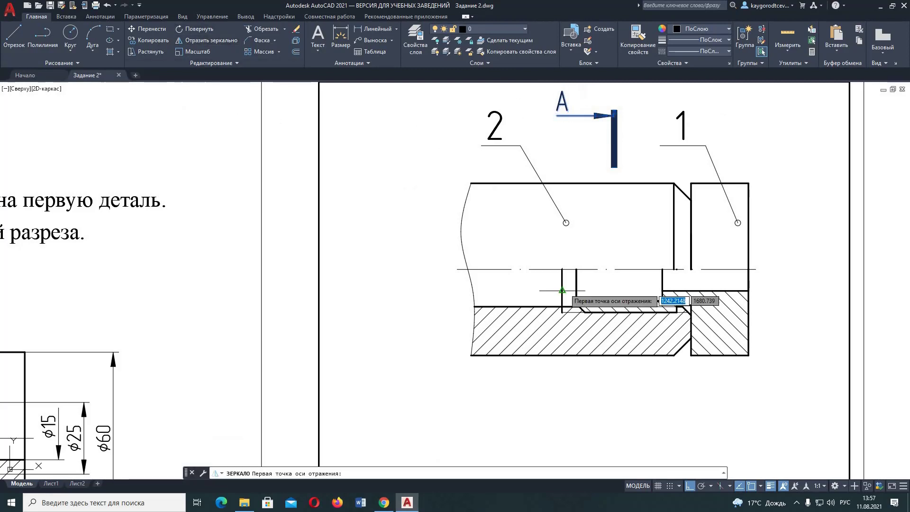
pyautogui.click(528, 270)
pyautogui.click(607, 269)
pyautogui.rightClick(639, 272)
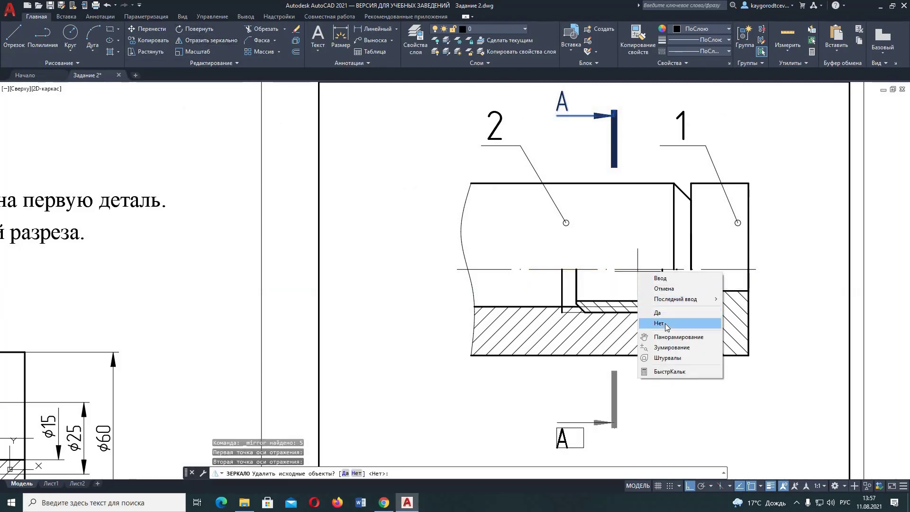
pyautogui.click(660, 322)
pyautogui.scroll(-4, 657, 315)
pyautogui.moveTo(629, 306)
pyautogui.mouseDown(button='middle')
pyautogui.moveTo(615, 205)
pyautogui.moveTo(638, 203)
pyautogui.mouseUp(button='middle')
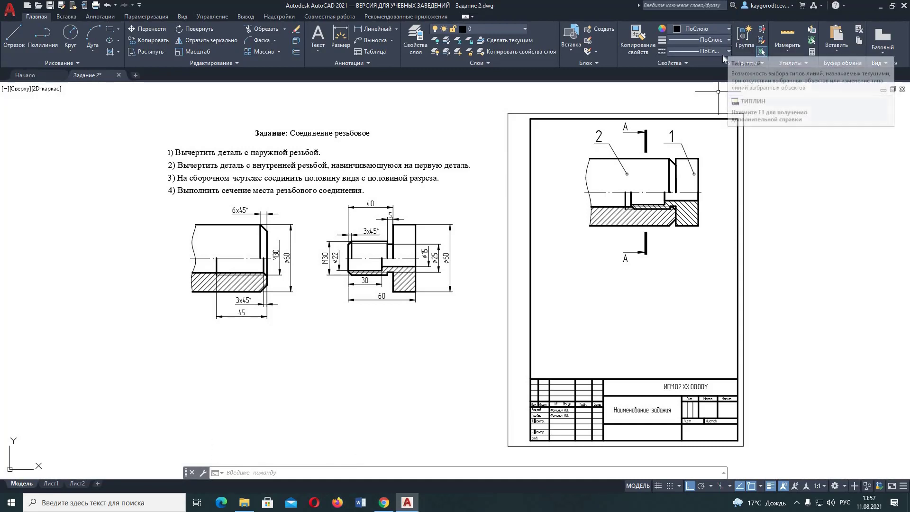
pyautogui.click(700, 51)
# - Draw crossing horizontal and vertical ACAD_ISO04W100 centre lines below the lower A mark
pyautogui.click(702, 94)
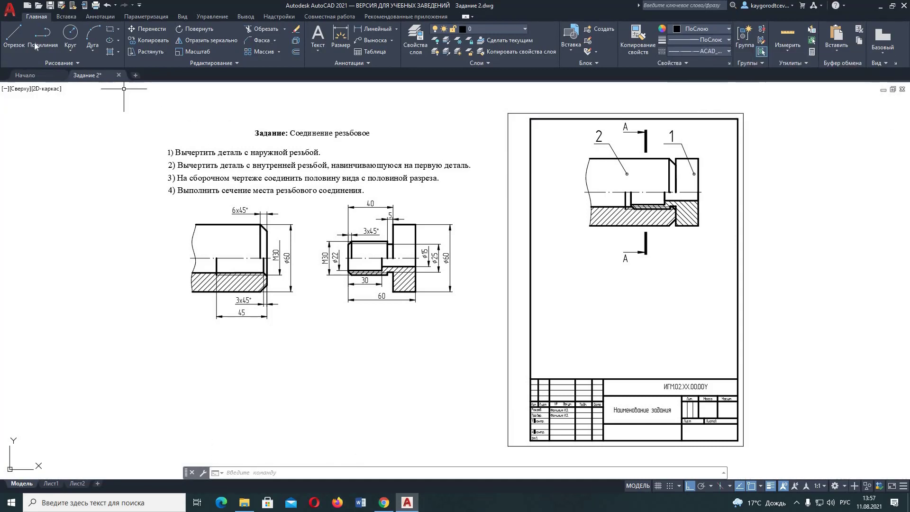
pyautogui.click(13, 37)
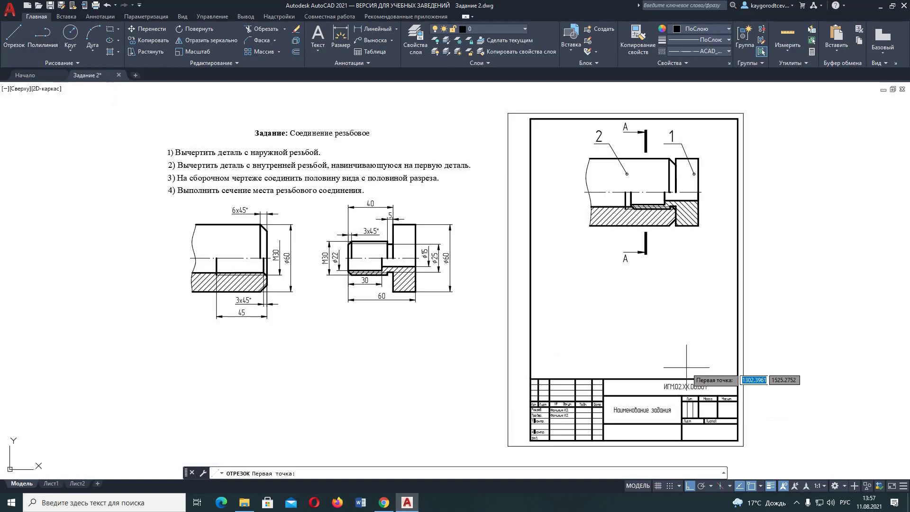
pyautogui.click(586, 320)
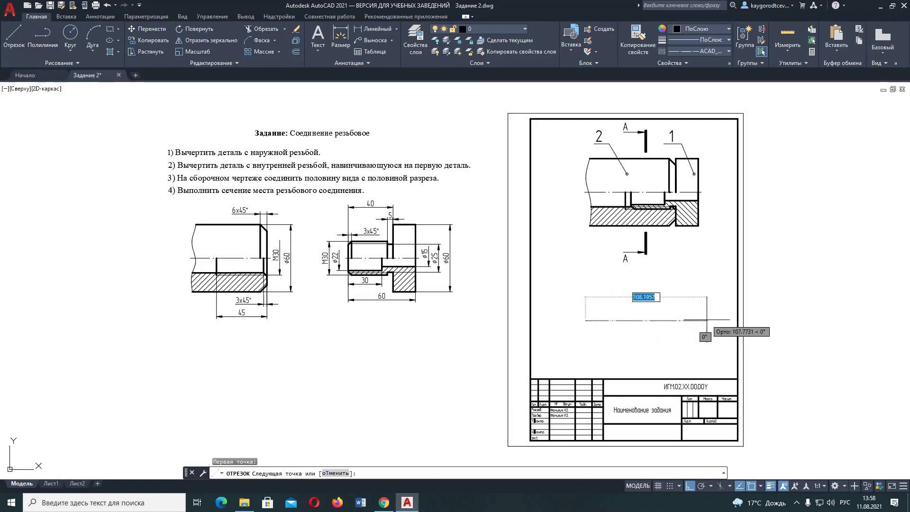
pyautogui.click(712, 321)
pyautogui.rightClick(713, 320)
pyautogui.click(721, 326)
pyautogui.rightClick(644, 281)
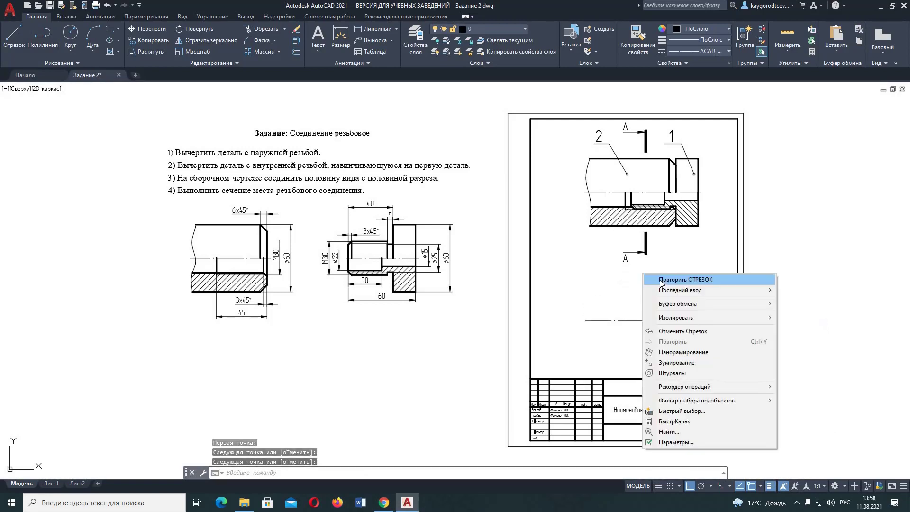
pyautogui.click(664, 280)
pyautogui.click(642, 264)
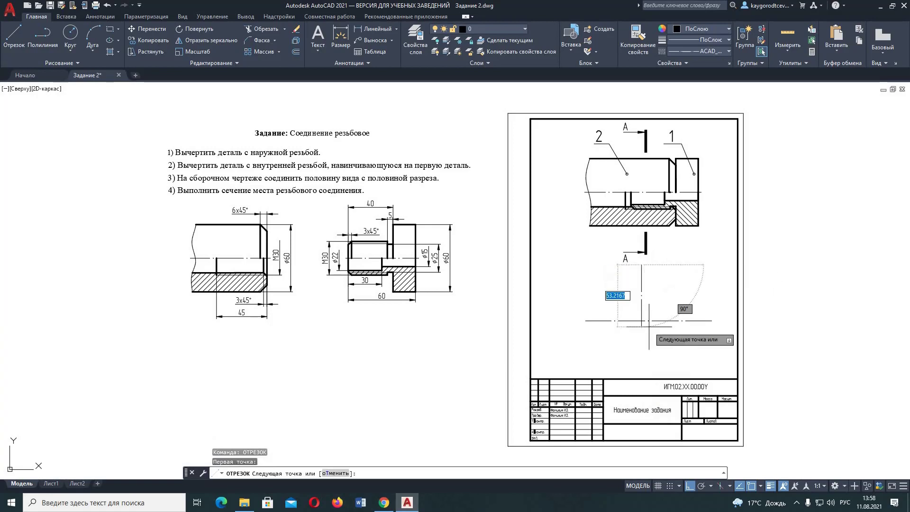
pyautogui.click(648, 369)
pyautogui.rightClick(652, 370)
pyautogui.click(674, 376)
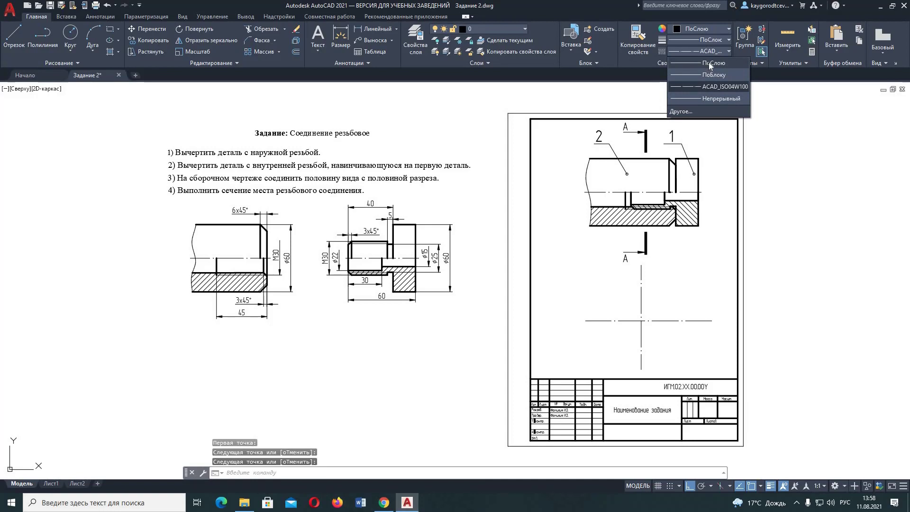
# - Reset linetype to ByLayer, set lineweight to 1.00 mm, and delete a stray object
pyautogui.click(710, 61)
pyautogui.click(699, 44)
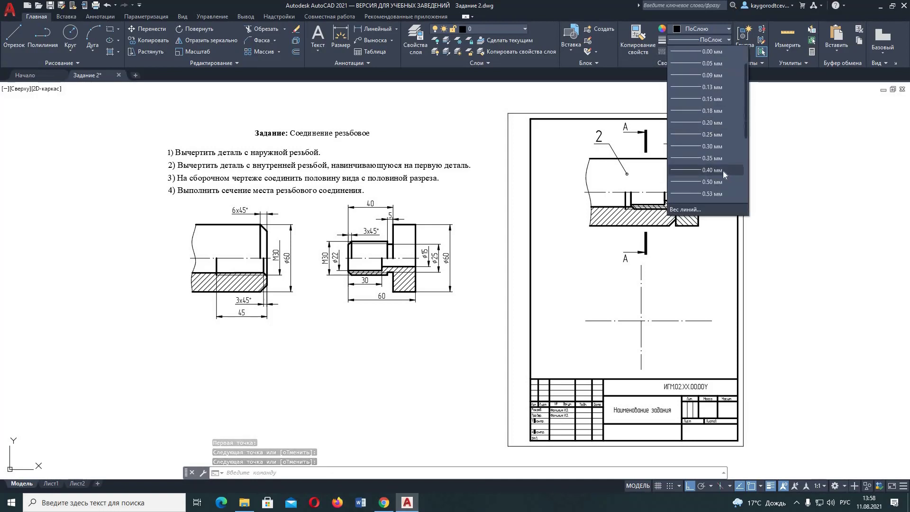
pyautogui.click(704, 146)
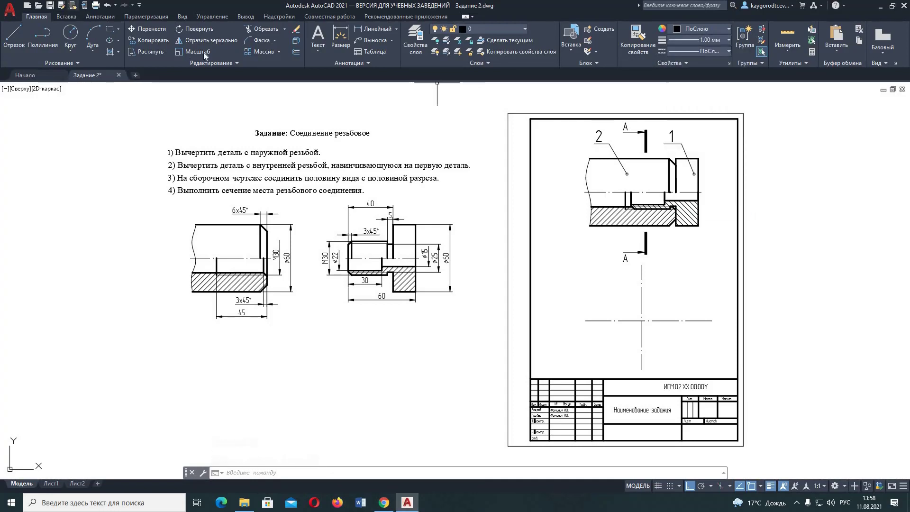
pyautogui.press('Delete')
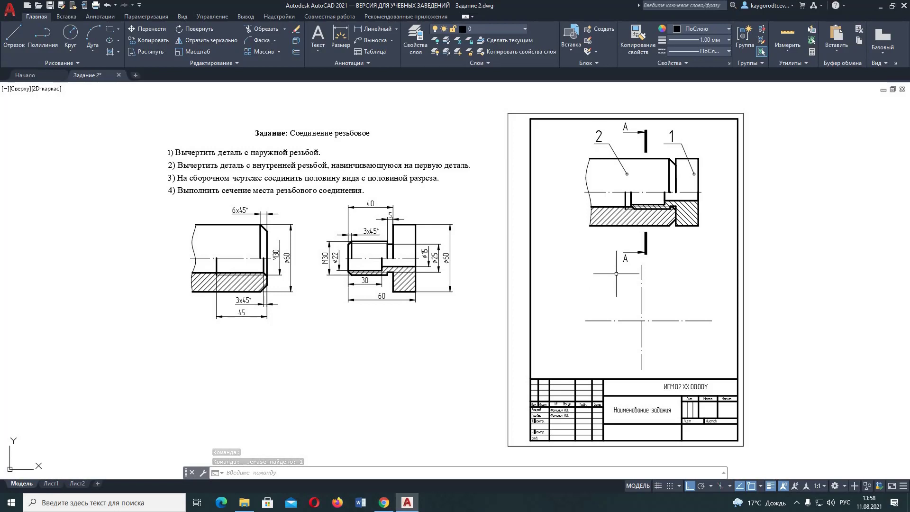
# - Draw a radius-30 circle centred on the centre-line crossing
pyautogui.click(74, 38)
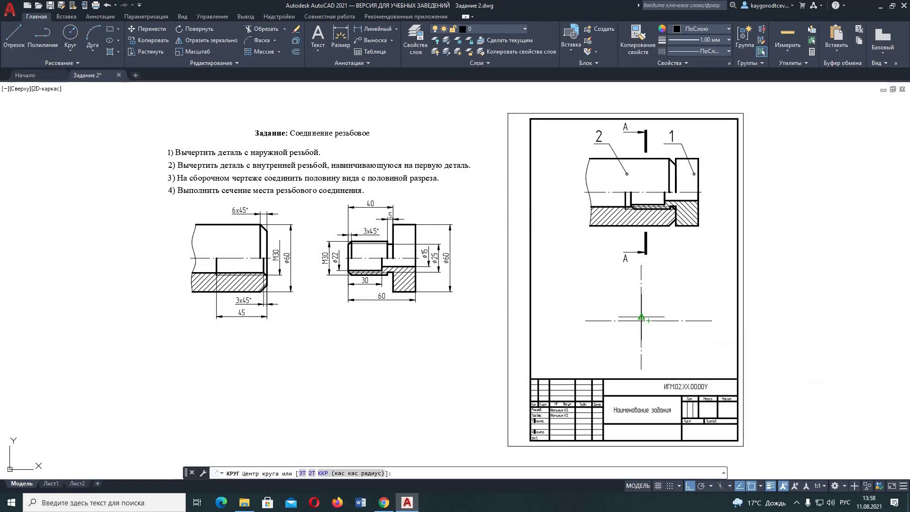
pyautogui.click(641, 321)
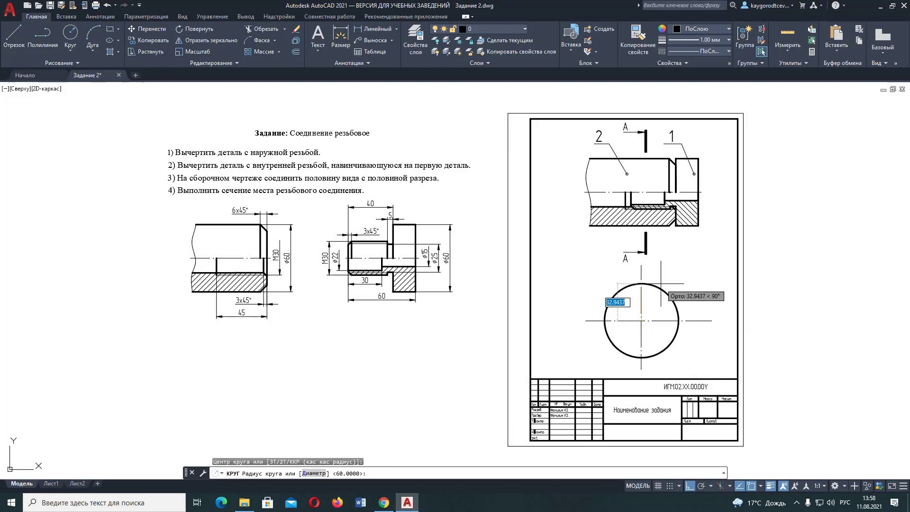
pyautogui.write('30')
pyautogui.press('Return')
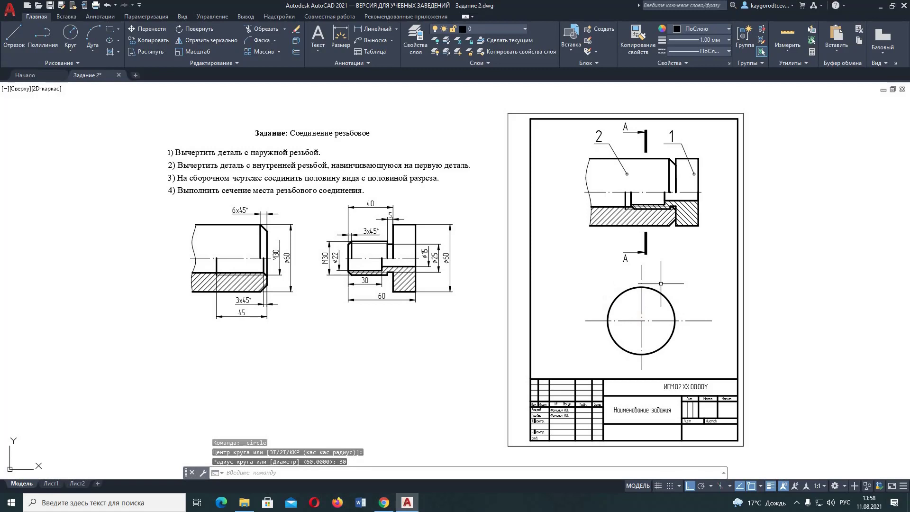
pyautogui.scroll(1, 661, 290)
pyautogui.scroll(1, 659, 280)
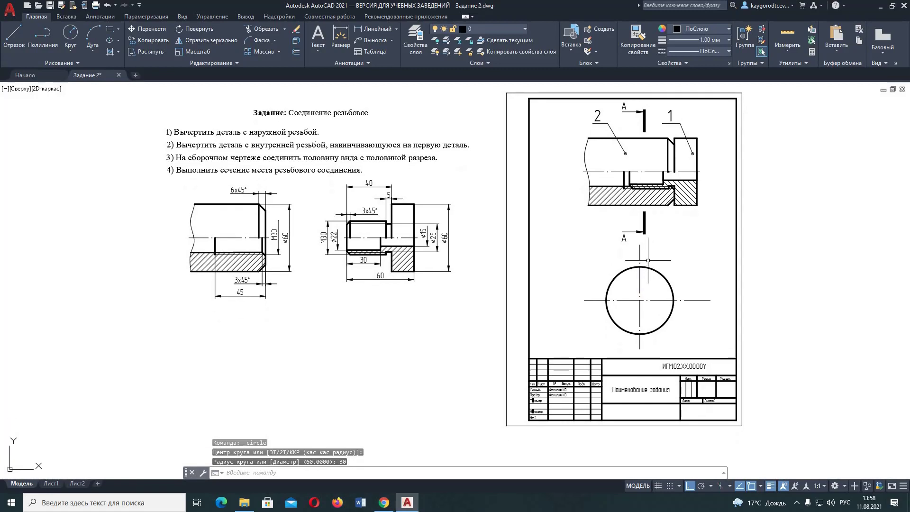
pyautogui.scroll(1, 657, 268)
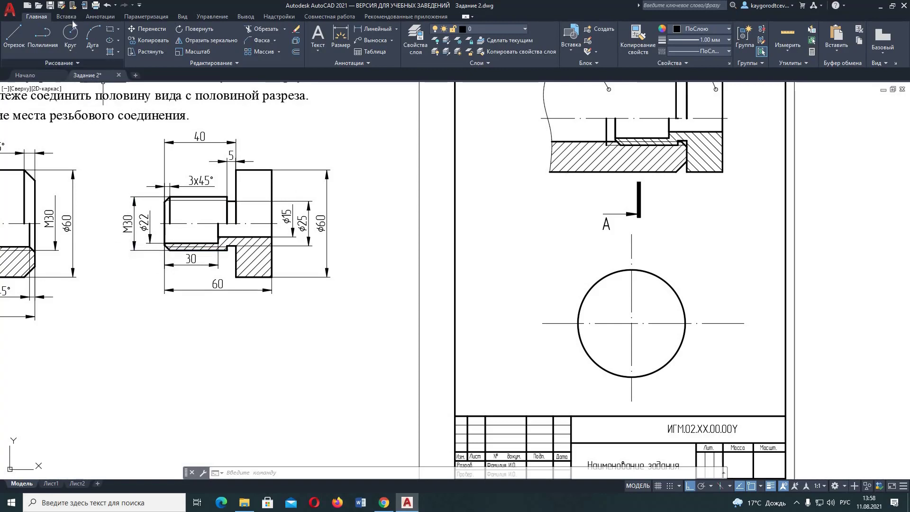
# - Add concentric circles of radius 15 and 11 at the same centre
pyautogui.click(70, 36)
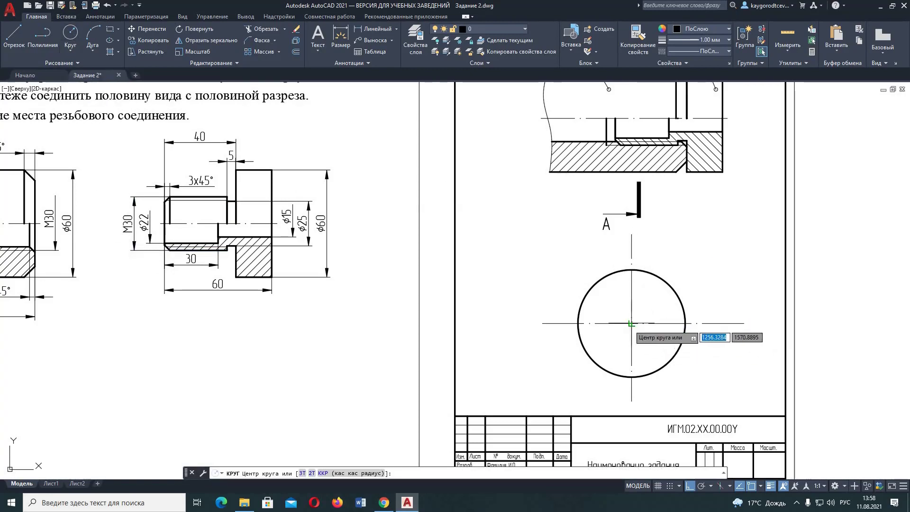
pyautogui.click(632, 323)
pyautogui.write('15')
pyautogui.press('Return')
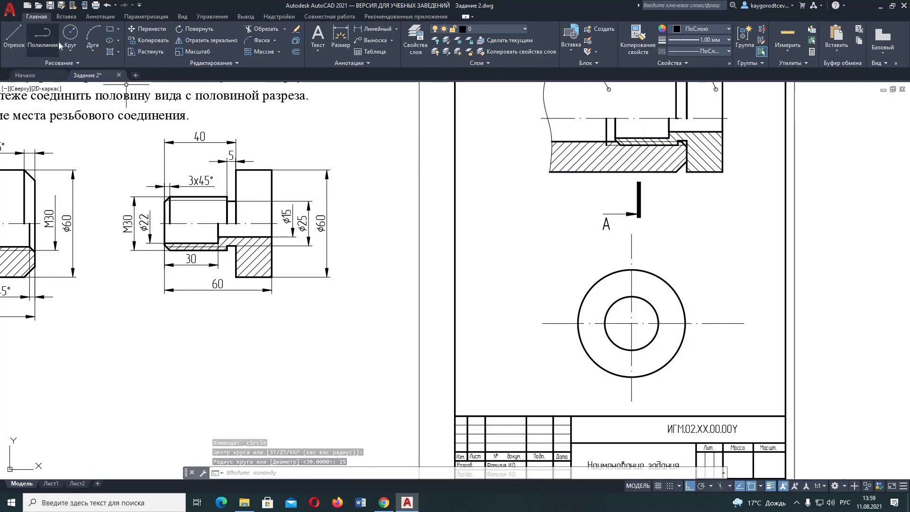
pyautogui.click(70, 34)
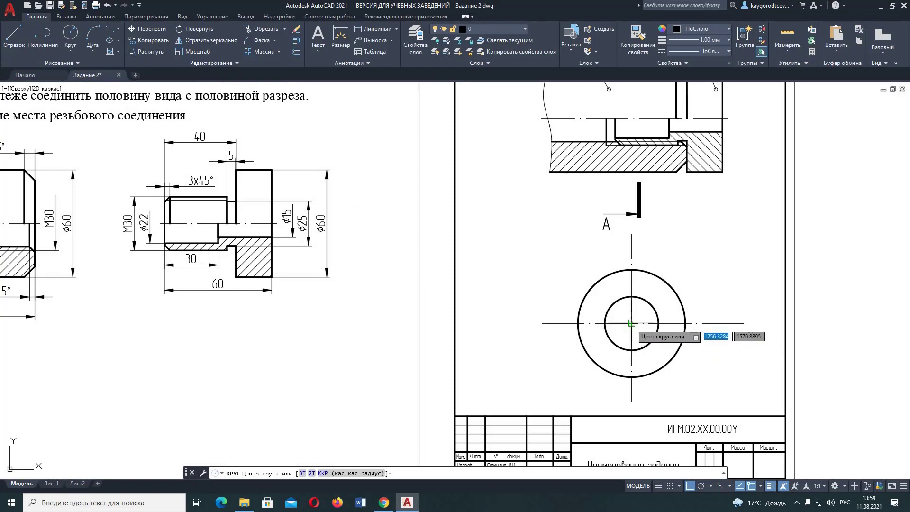
pyautogui.click(632, 323)
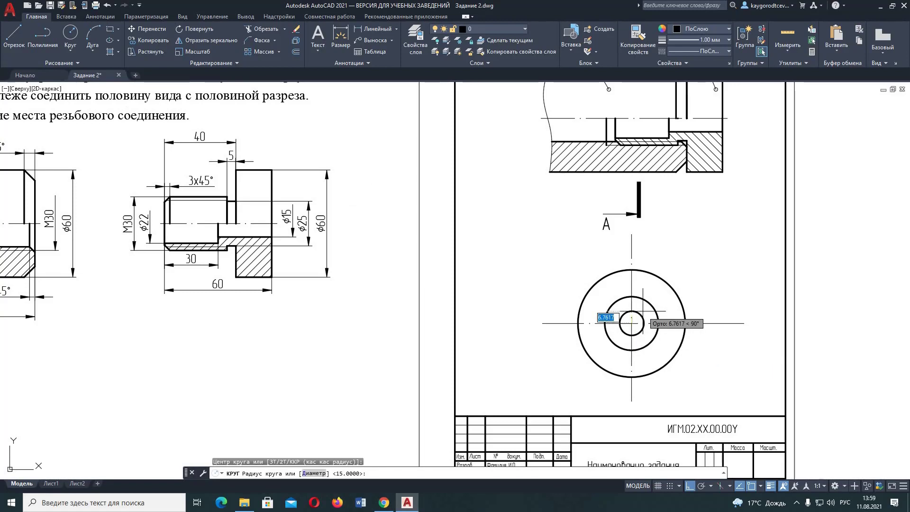
pyautogui.press('Return')
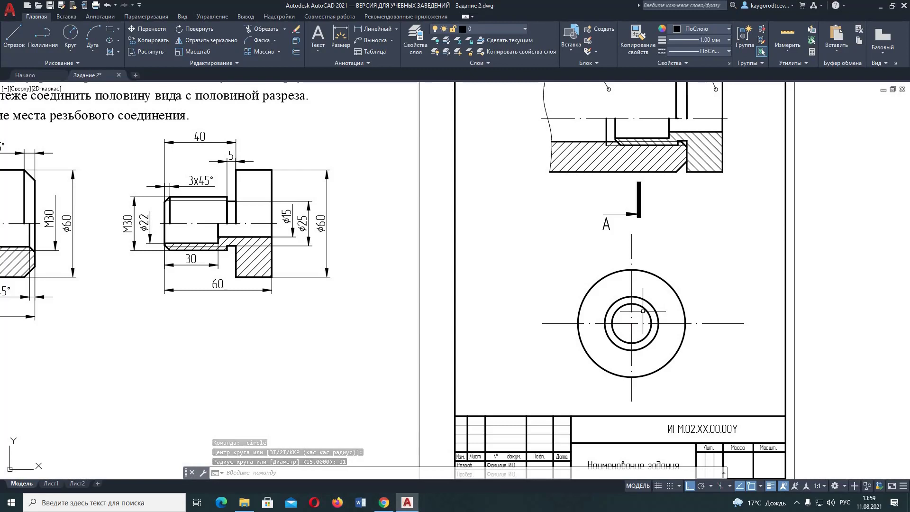
# - Reset lineweight to ByLayer and draw a 13-unit line from the circles' centre
pyautogui.click(711, 40)
pyautogui.scroll(3, 717, 53)
pyautogui.click(717, 53)
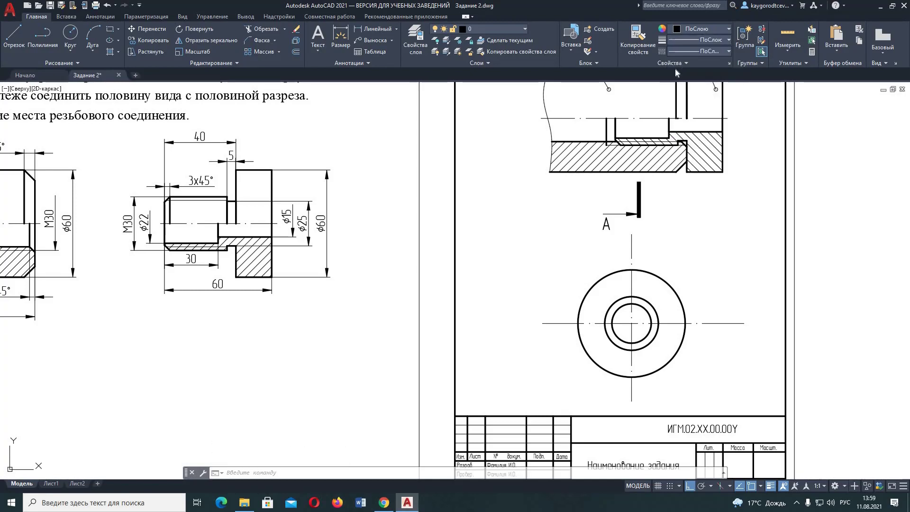
pyautogui.click(12, 42)
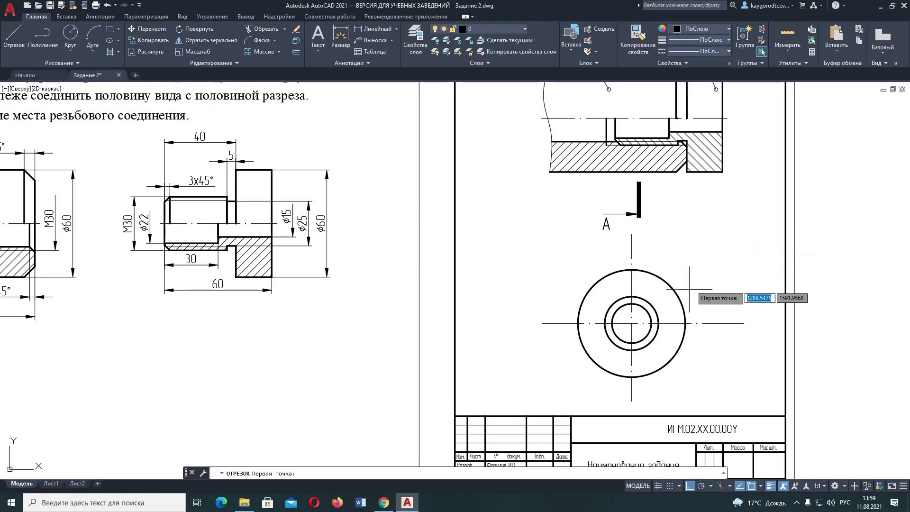
pyautogui.click(632, 324)
pyautogui.scroll(2, 638, 308)
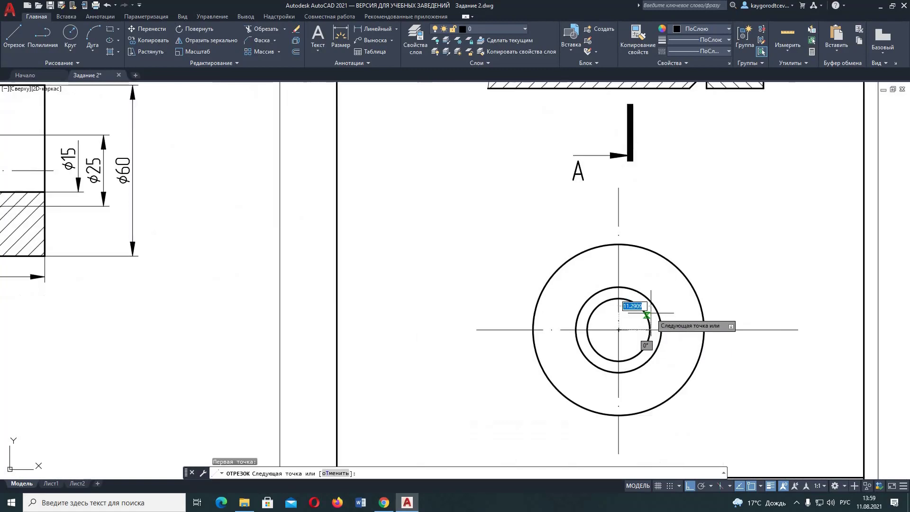
pyautogui.scroll(2, 638, 308)
pyautogui.scroll(-2, 651, 313)
pyautogui.moveTo(655, 301)
pyautogui.mouseDown(button='middle')
pyautogui.moveTo(660, 399)
pyautogui.moveTo(650, 275)
pyautogui.mouseUp(button='middle')
pyautogui.scroll(5, 646, 280)
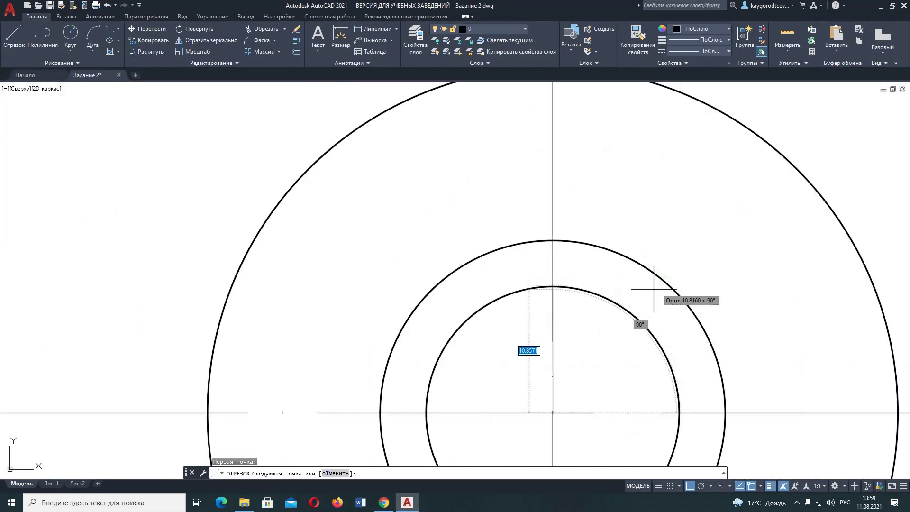
pyautogui.scroll(-2, 645, 280)
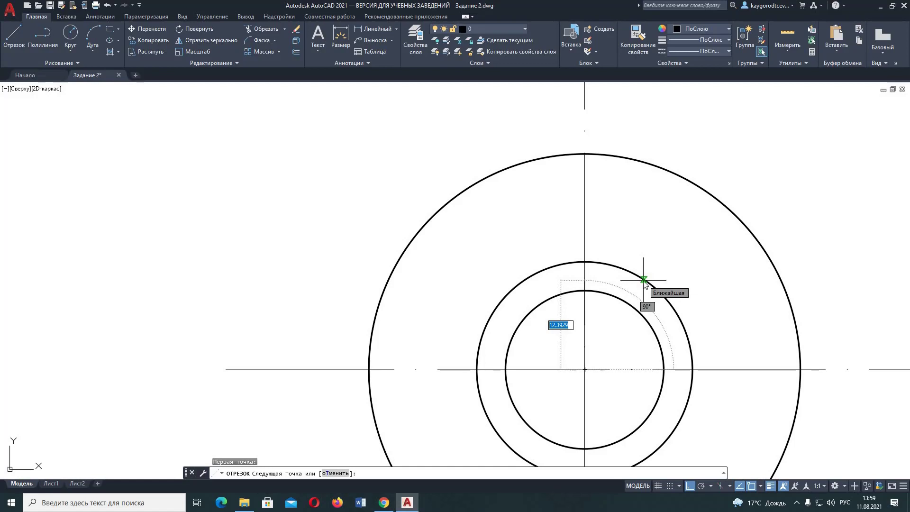
pyautogui.write('13')
pyautogui.press('Return')
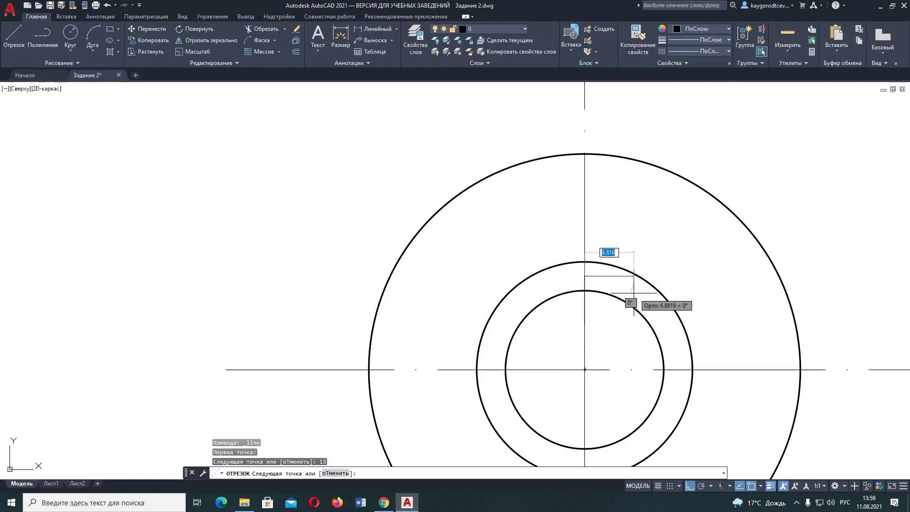
pyautogui.rightClick(634, 294)
pyautogui.click(667, 299)
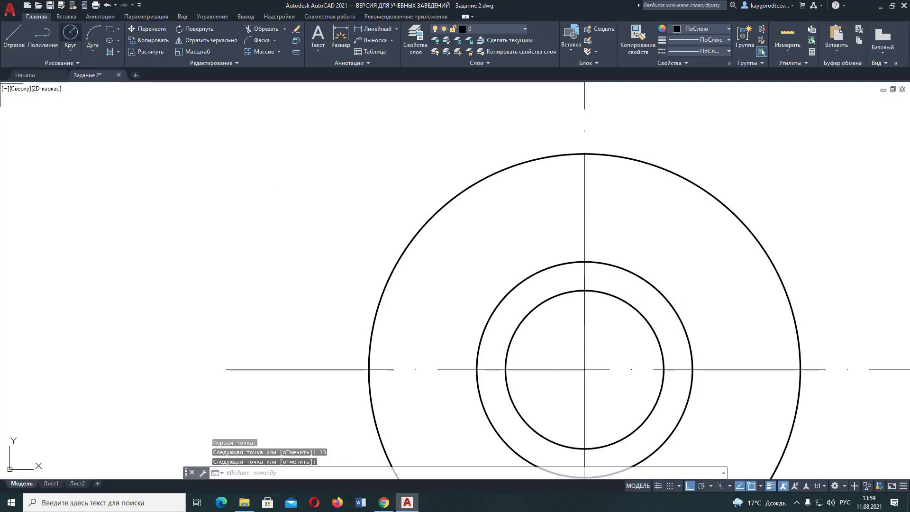
# - Draw a thin radius-13 circle centred at the centre-line crossing
pyautogui.click(71, 32)
pyautogui.click(585, 369)
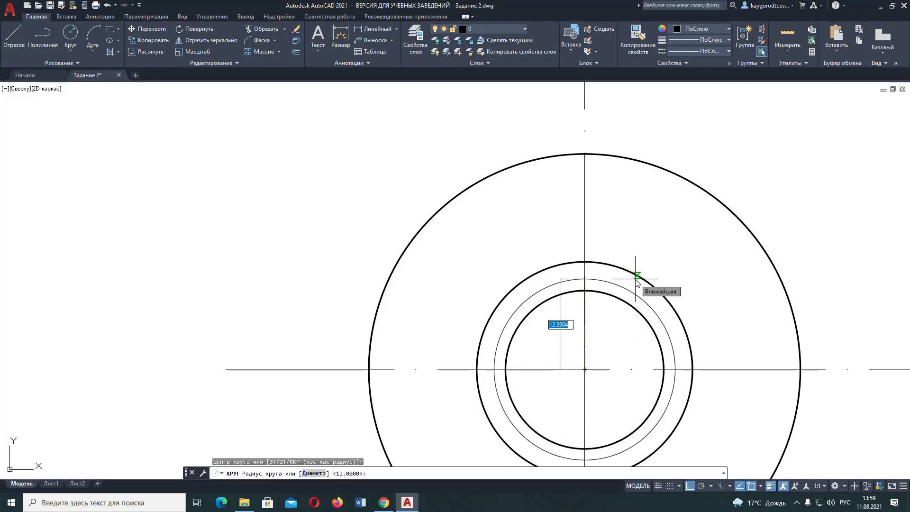
pyautogui.write('13')
pyautogui.press('Return')
pyautogui.scroll(-2, 715, 299)
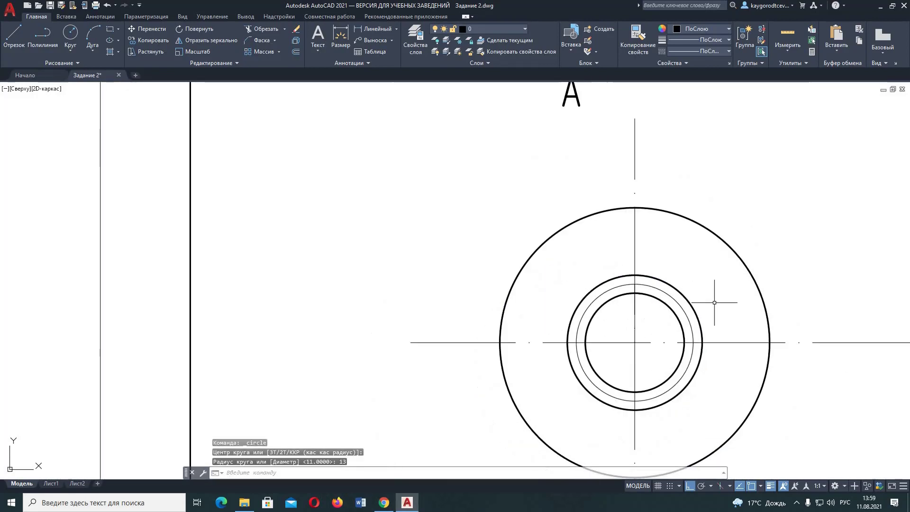
pyautogui.scroll(-2, 715, 303)
pyautogui.scroll(-1, 569, 213)
# - Grip-shorten the vertical and horizontal centre lines to just past the radius-30 circle
pyautogui.click(570, 157)
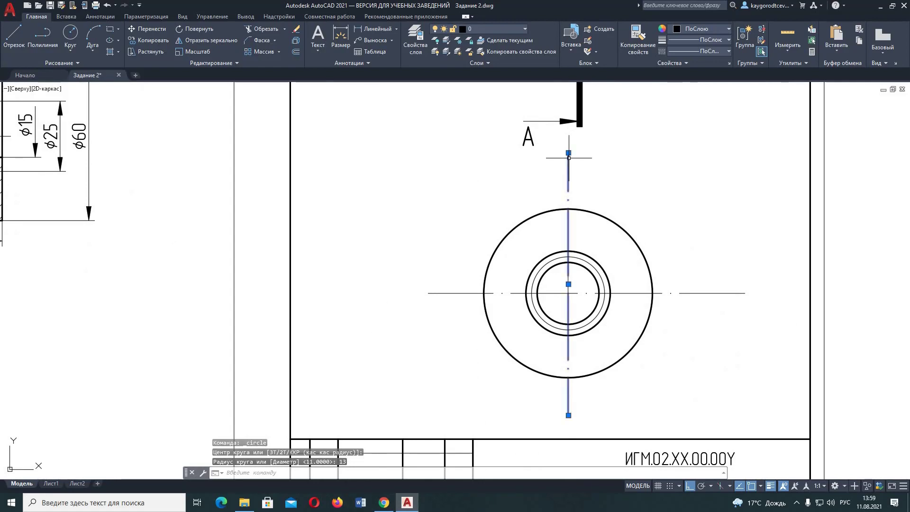
pyautogui.click(569, 152)
pyautogui.click(569, 199)
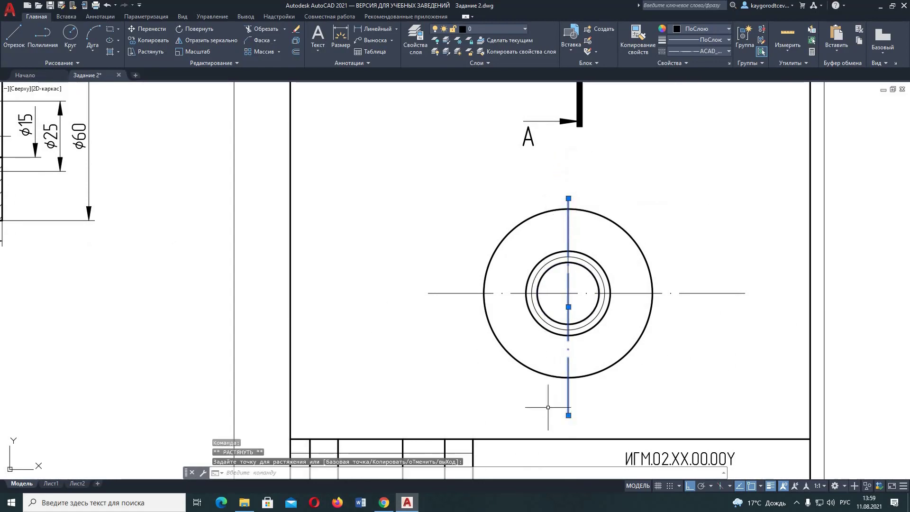
pyautogui.click(570, 387)
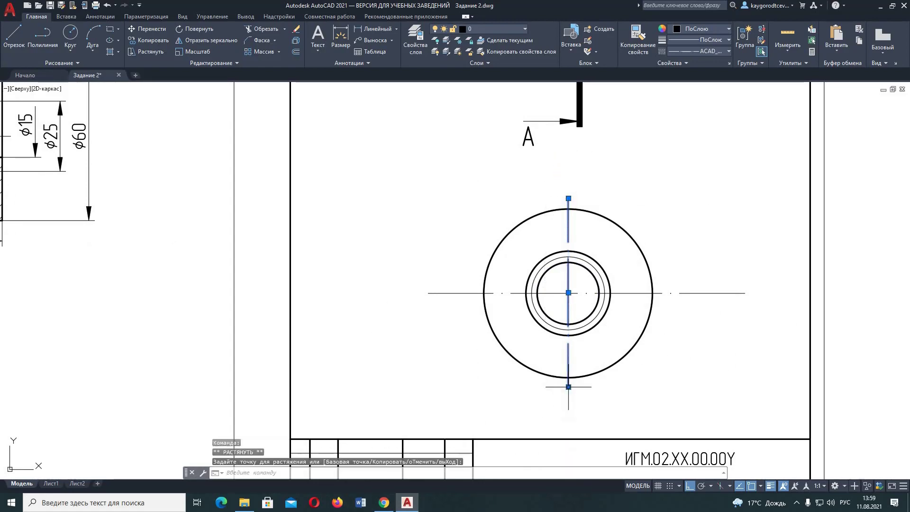
pyautogui.click(442, 294)
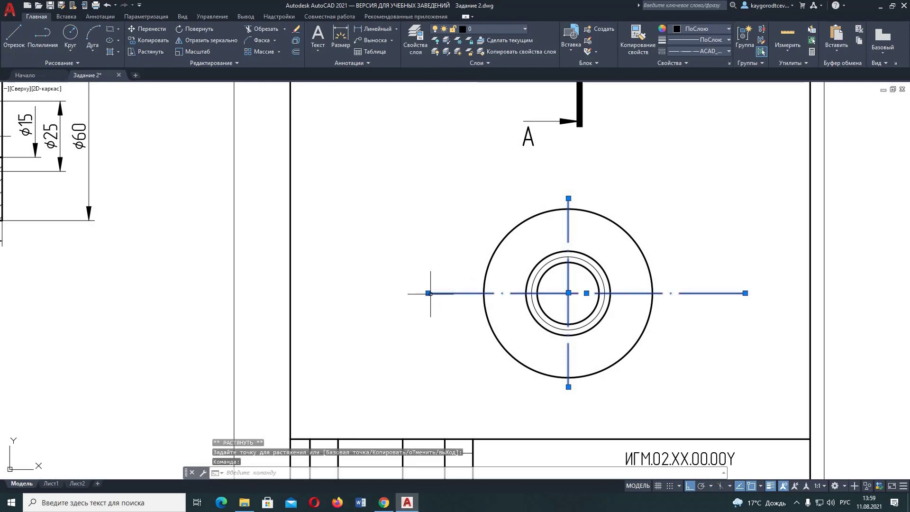
pyautogui.click(428, 294)
pyautogui.click(474, 293)
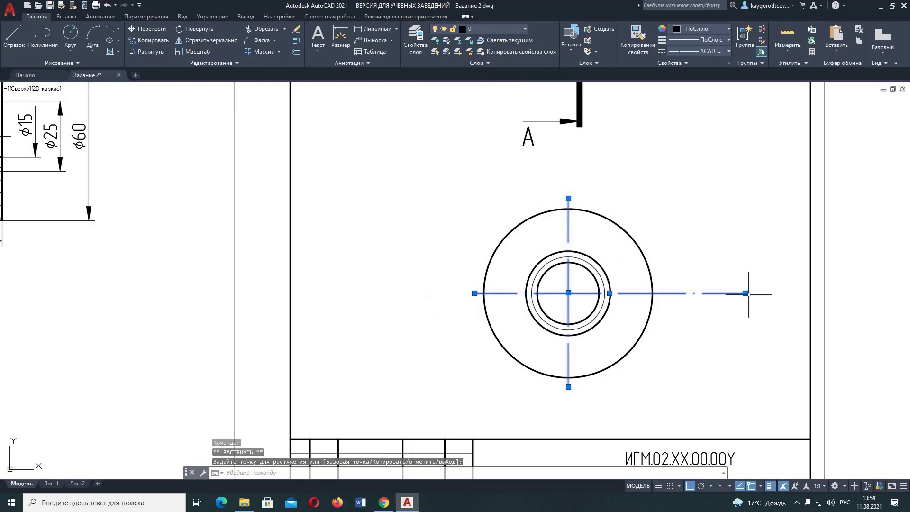
pyautogui.click(746, 293)
pyautogui.click(660, 293)
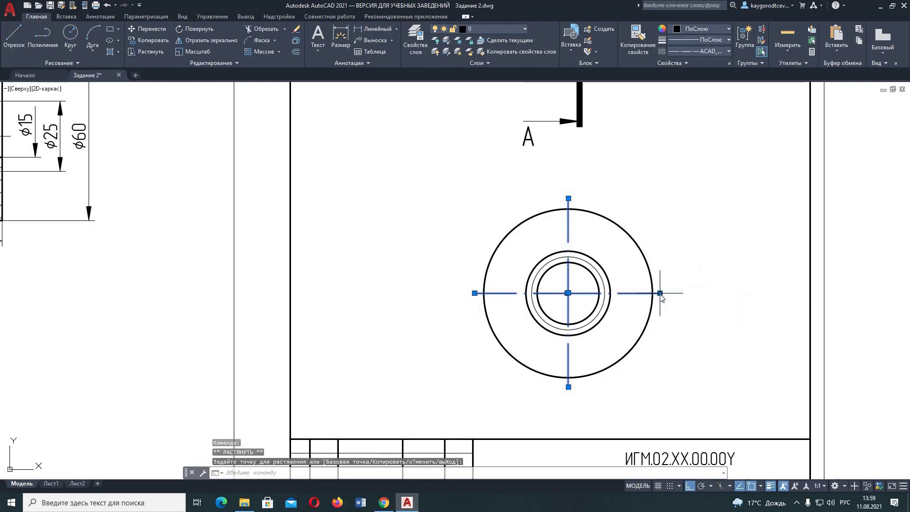
pyautogui.press('Escape')
pyautogui.click(595, 268)
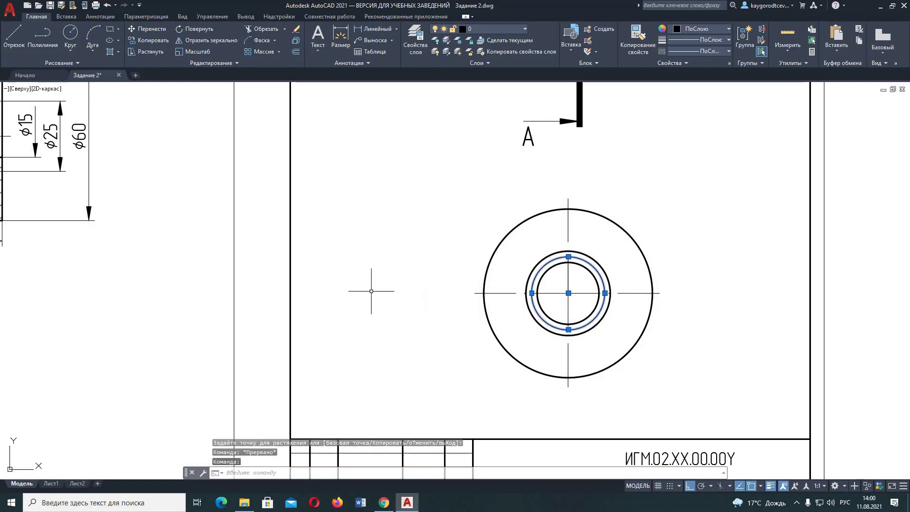
# - Break the thin radius-13 circle between two points, leaving an open thread arc
pyautogui.press('Escape')
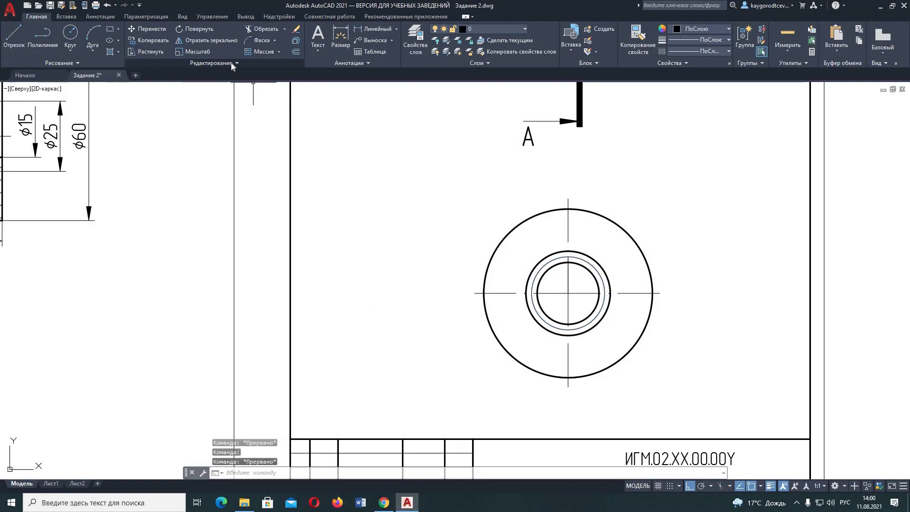
pyautogui.click(232, 63)
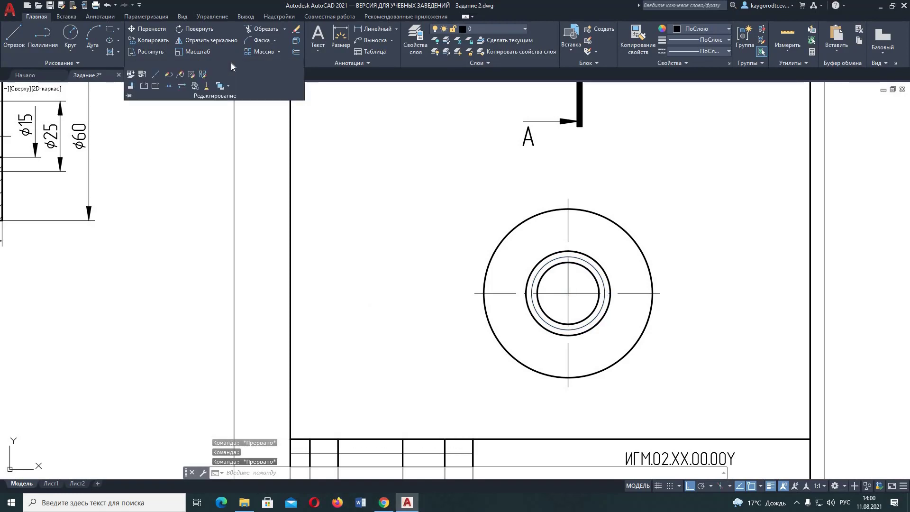
pyautogui.click(143, 86)
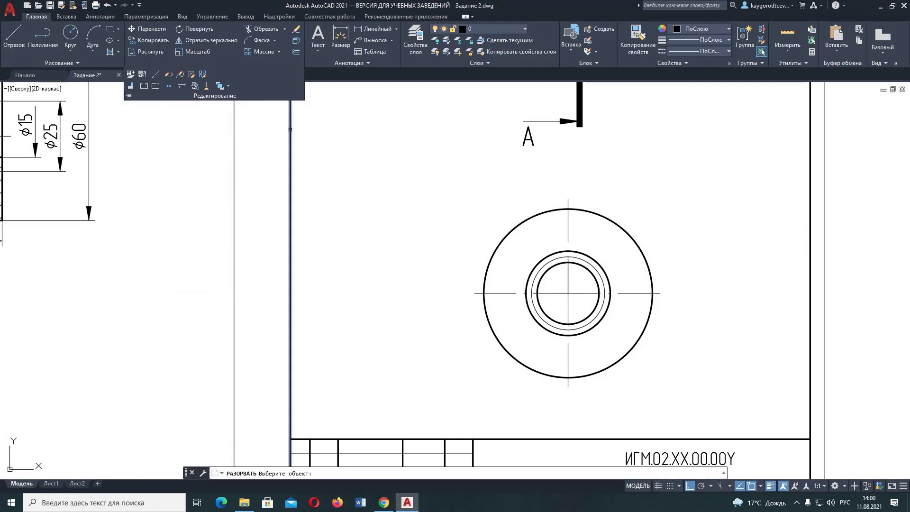
pyautogui.click(603, 286)
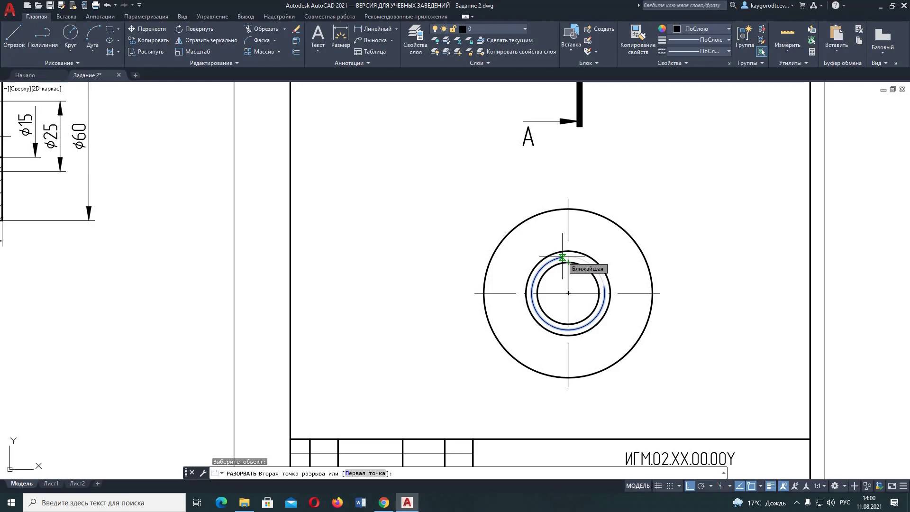
pyautogui.click(563, 258)
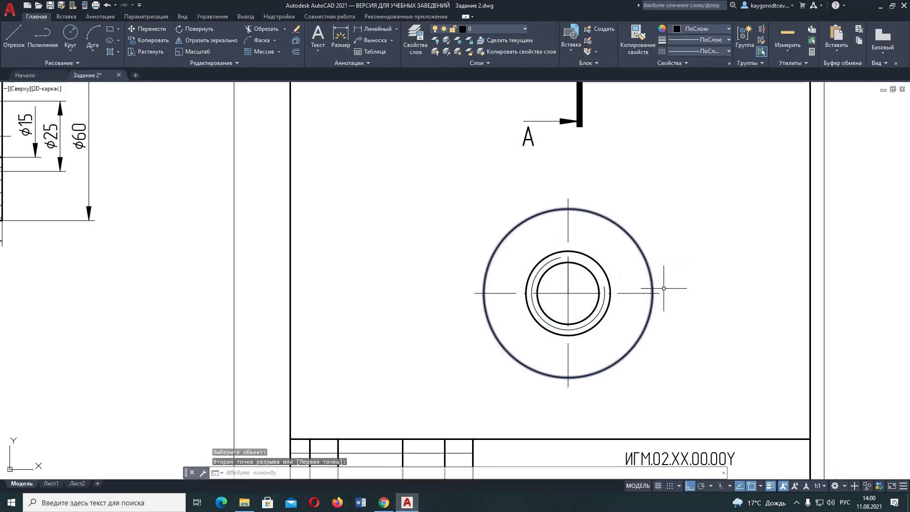
pyautogui.scroll(-2, 701, 238)
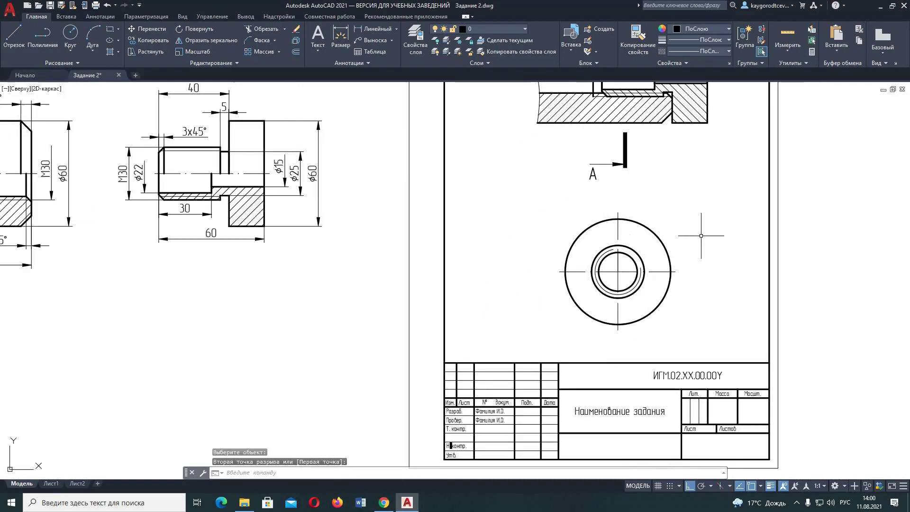
pyautogui.moveTo(701, 237); pyautogui.dragTo(649, 272, button='middle')
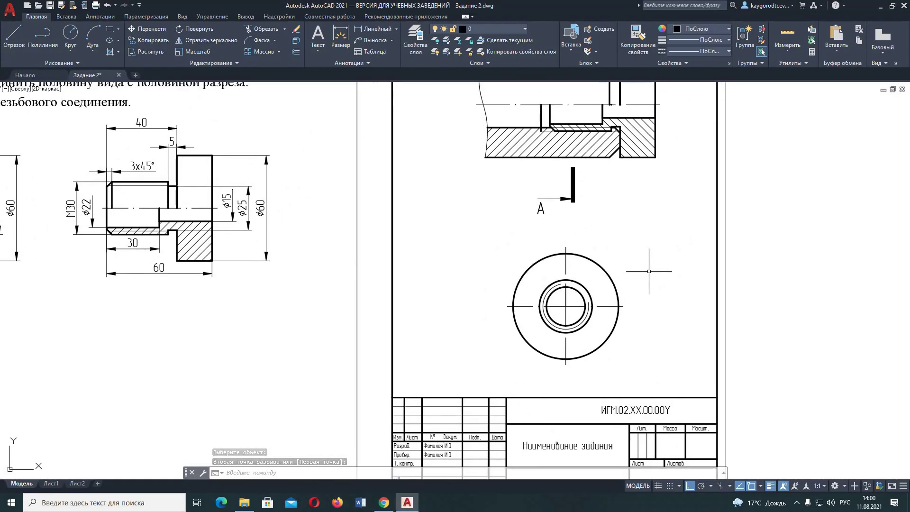
# - Hatch the ring between the inner circles with ANSI31, including its lower-right part
pyautogui.click(108, 53)
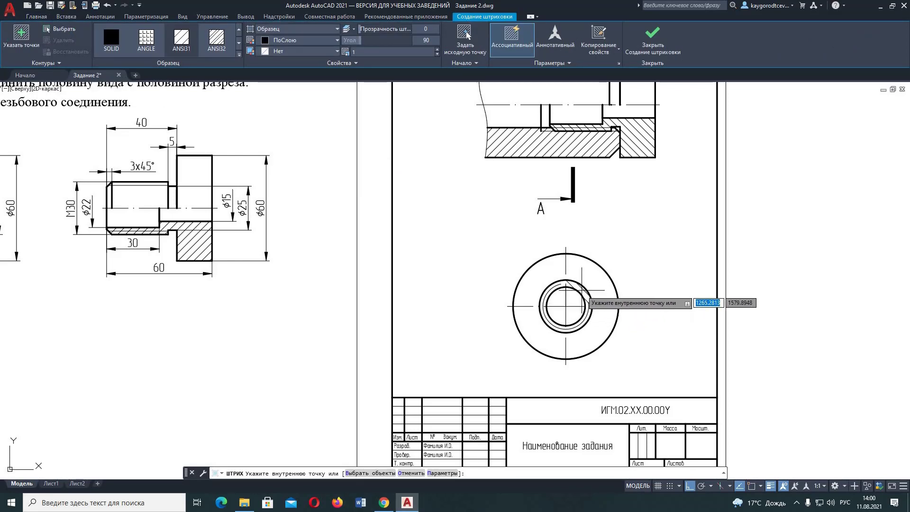
pyautogui.click(546, 290)
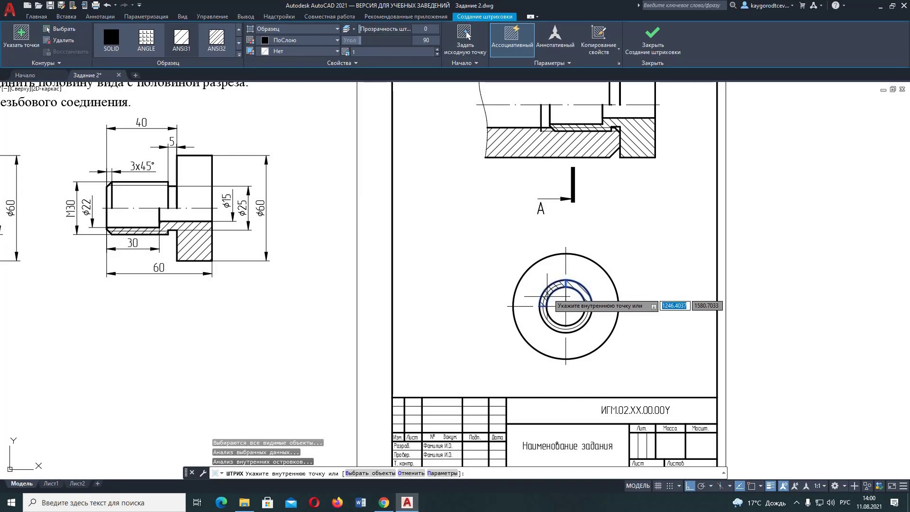
pyautogui.click(549, 312)
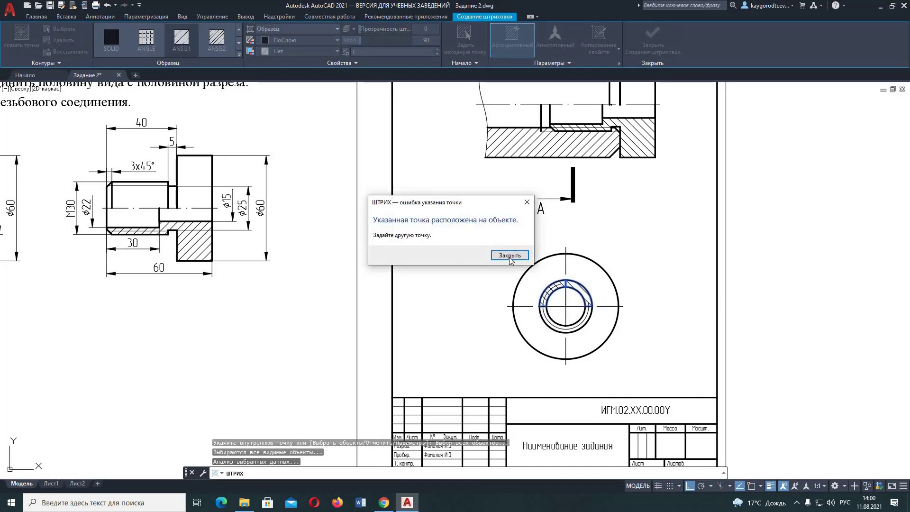
pyautogui.press('Return')
pyautogui.scroll(5, 555, 326)
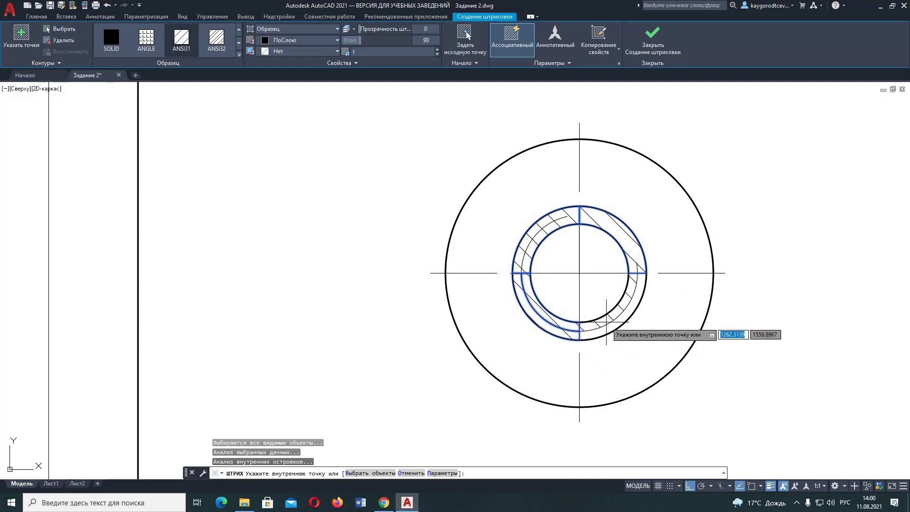
pyautogui.click(615, 325)
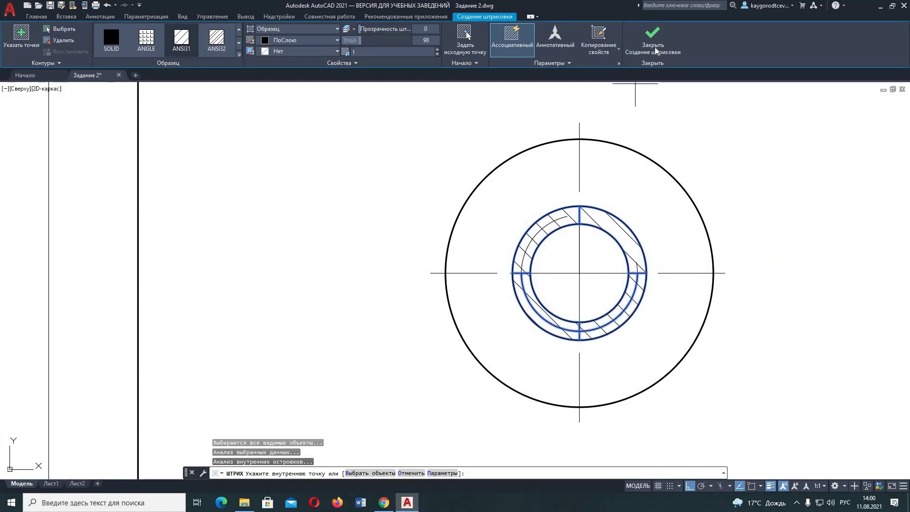
pyautogui.scroll(-2, 664, 135)
pyautogui.moveTo(658, 186); pyautogui.dragTo(636, 304, button='middle')
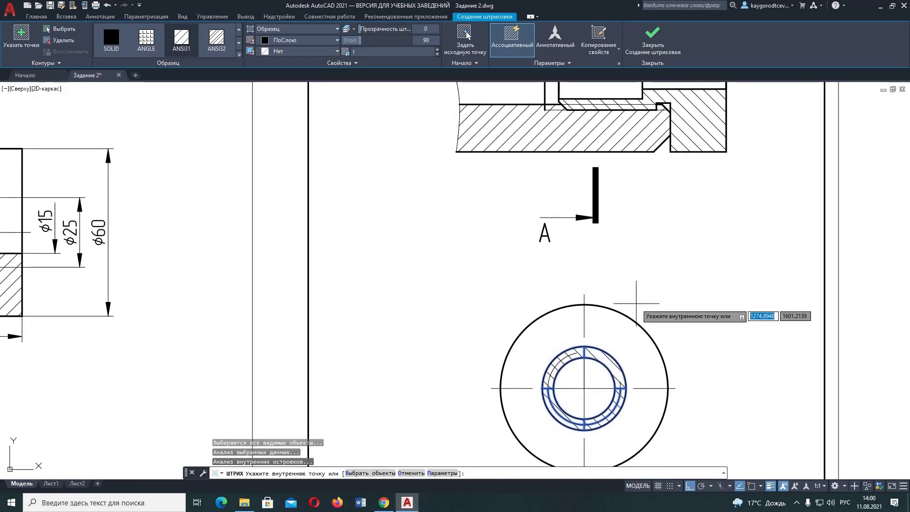
pyautogui.click(653, 38)
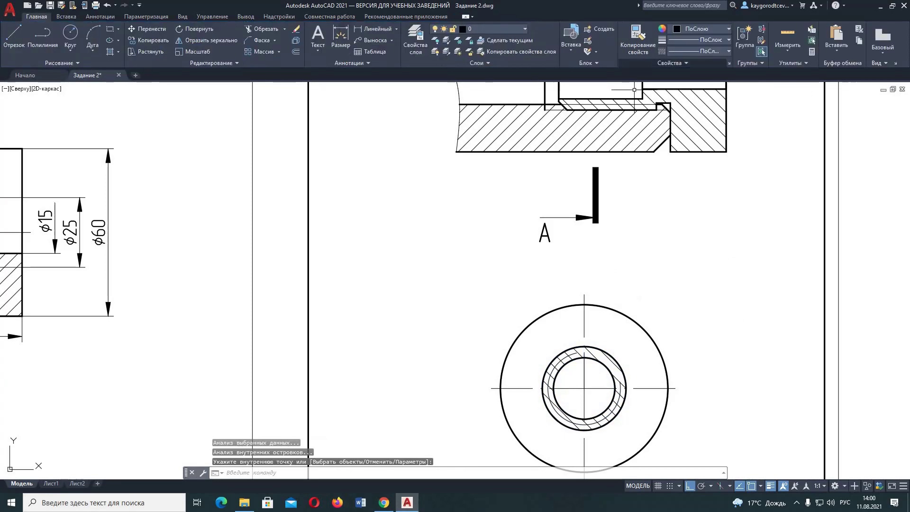
# - Add ANSI31 hatching to the upper-right quadrant of the outer ring
pyautogui.click(110, 49)
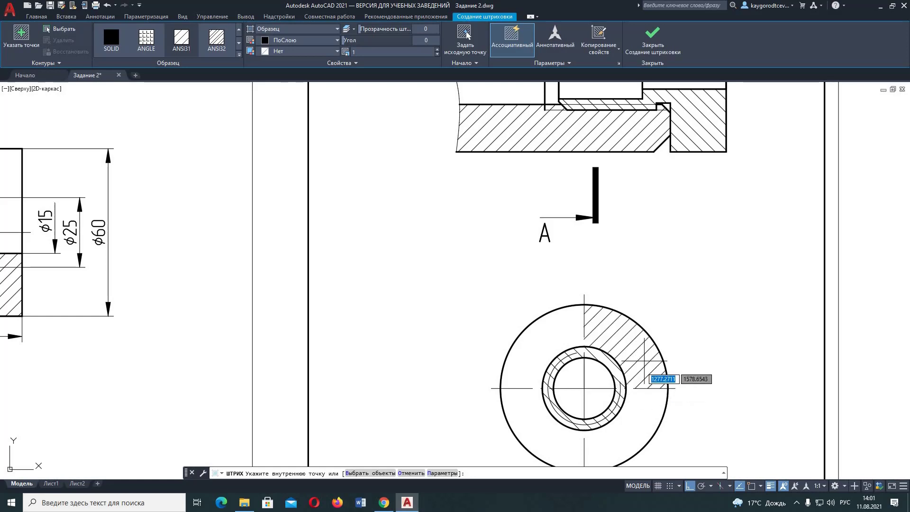
pyautogui.click(647, 352)
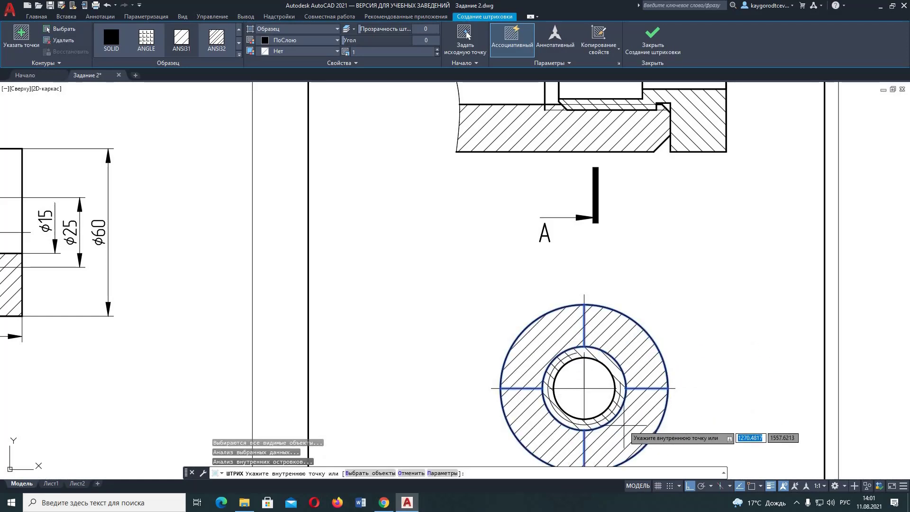
pyautogui.click(653, 38)
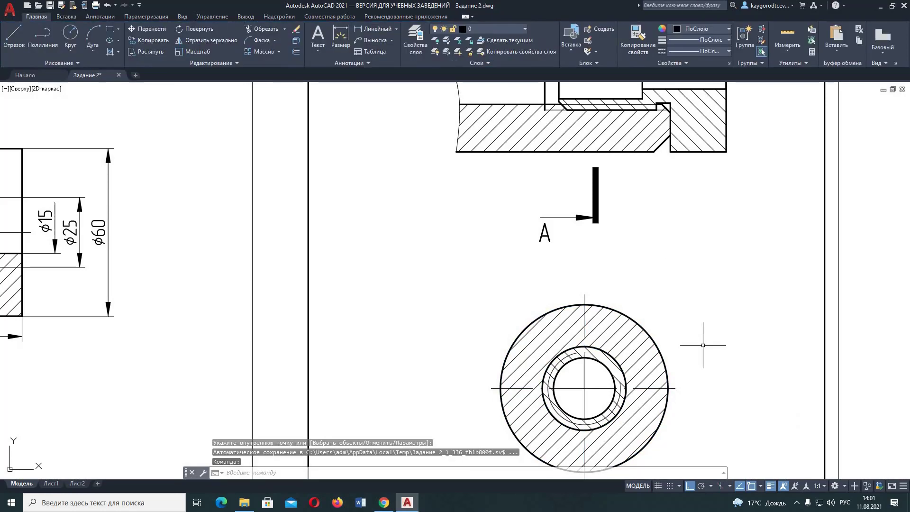
pyautogui.scroll(-4, 703, 345)
pyautogui.scroll(2, 657, 272)
pyautogui.moveTo(689, 285)
pyautogui.mouseDown(button='middle')
pyautogui.moveTo(656, 272)
pyautogui.moveTo(665, 285)
pyautogui.mouseUp(button='middle')
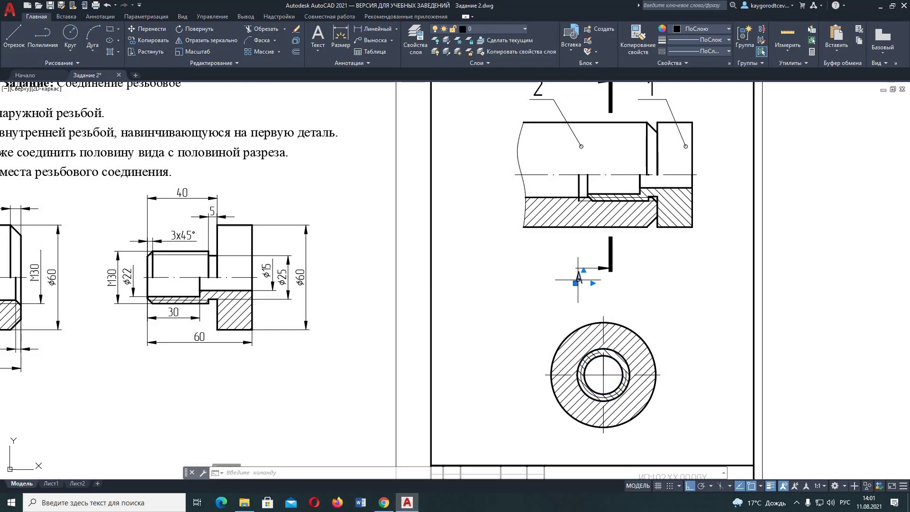
# - Copy the letter A label just below itself and edit the copy to read 'A–A'
pyautogui.click(153, 40)
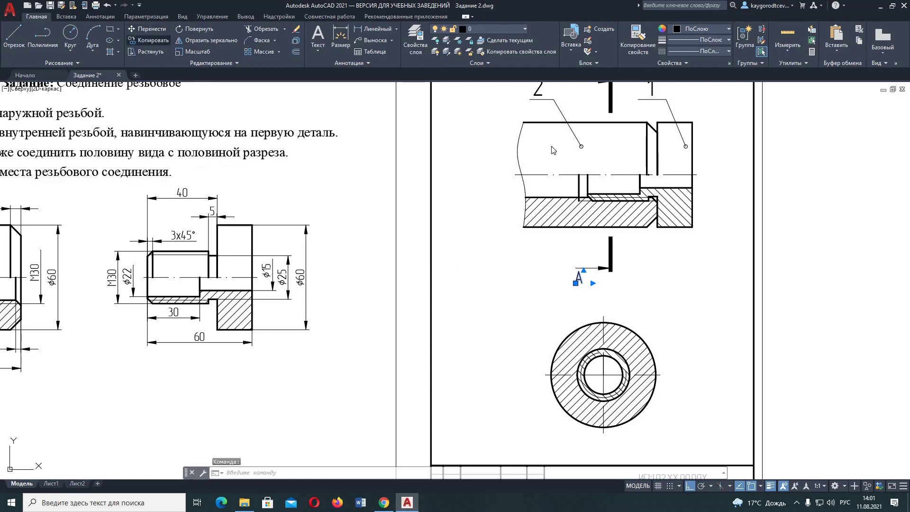
pyautogui.click(583, 285)
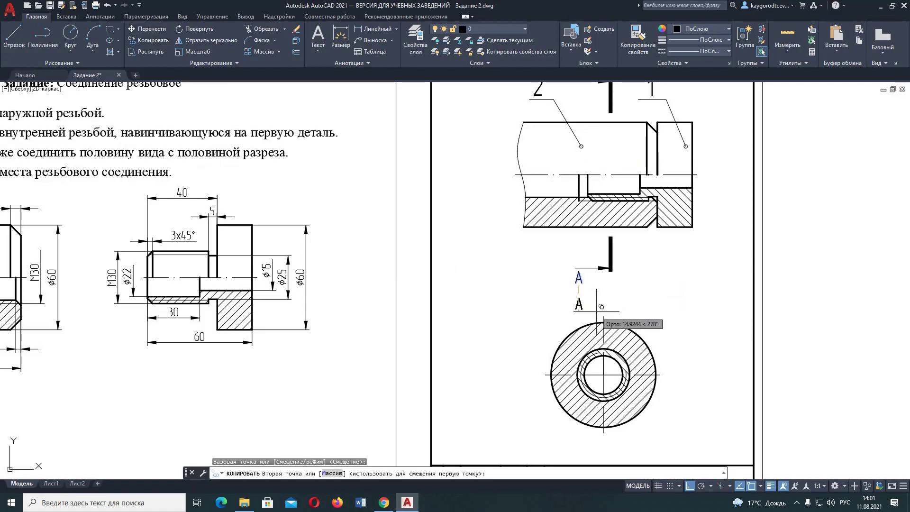
pyautogui.press('F8')
pyautogui.click(601, 307)
pyautogui.press('Escape')
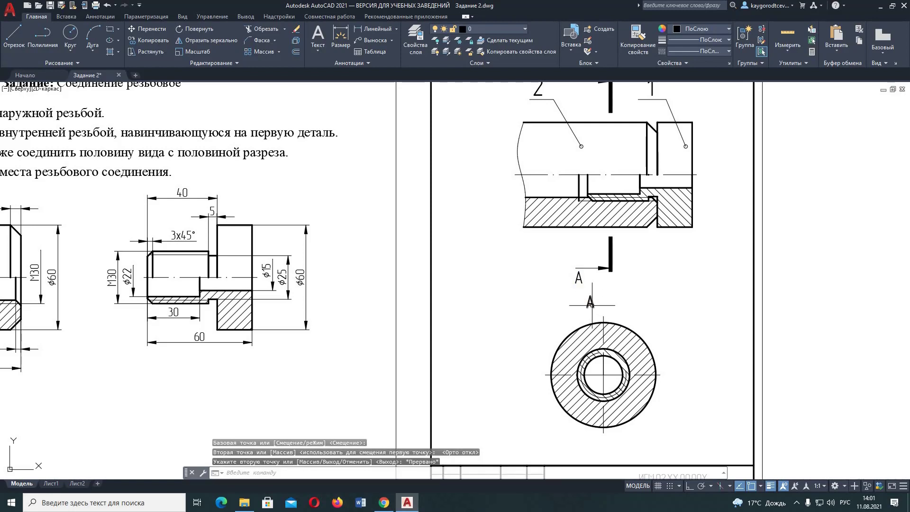
pyautogui.doubleClick(601, 303)
pyautogui.write('-A')
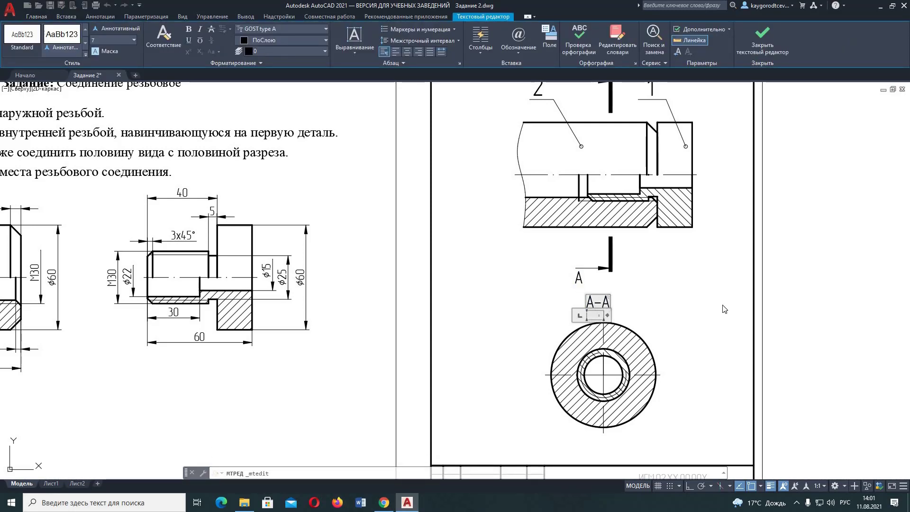
pyautogui.click(763, 38)
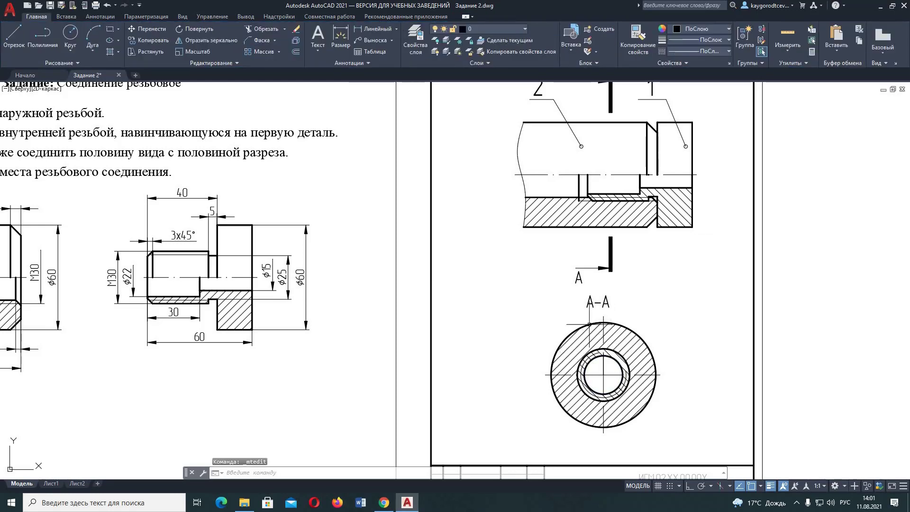
# - Move the 'A–A' label so it sits centred above the circular section view
pyautogui.click(593, 300)
pyautogui.click(592, 301)
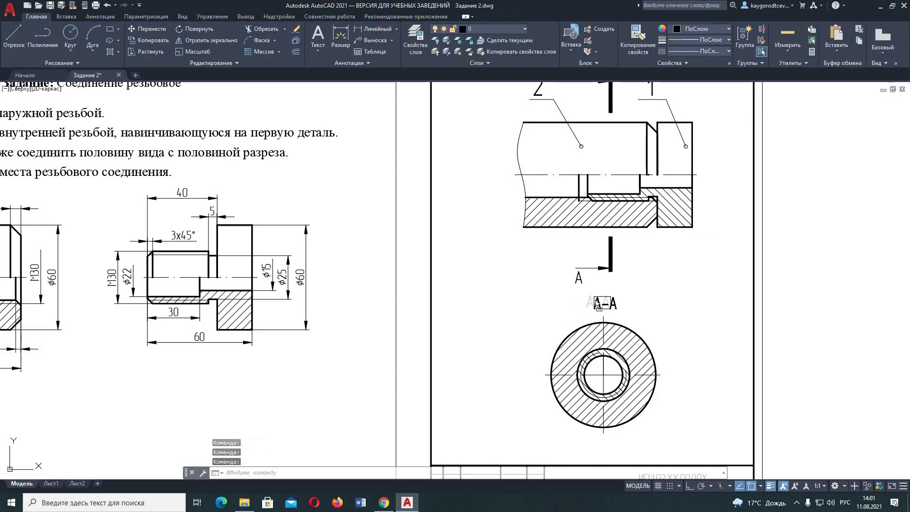
pyautogui.click(598, 302)
pyautogui.scroll(-3, 787, 297)
pyautogui.moveTo(795, 298); pyautogui.dragTo(802, 255, button='middle')
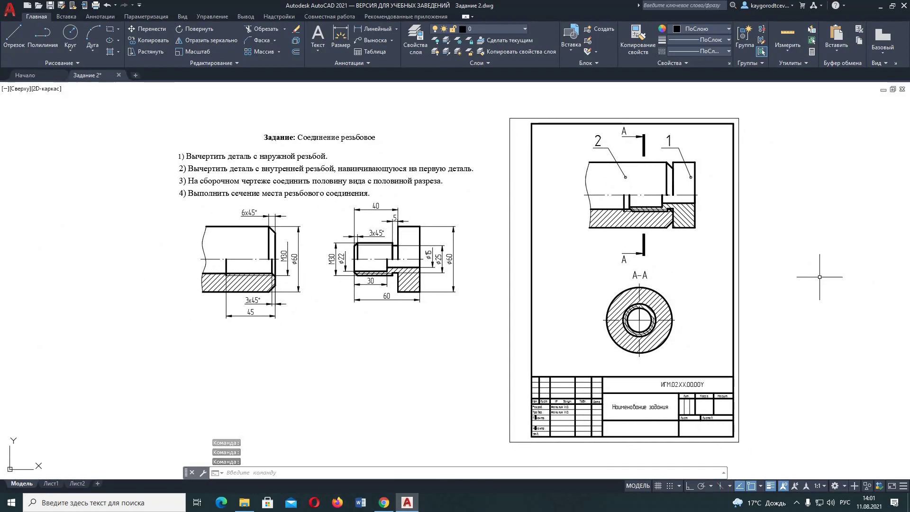
# - Replace the title block placeholder 'Наименование задания' with 'Соединение резьбовое'
pyautogui.doubleClick(617, 408)
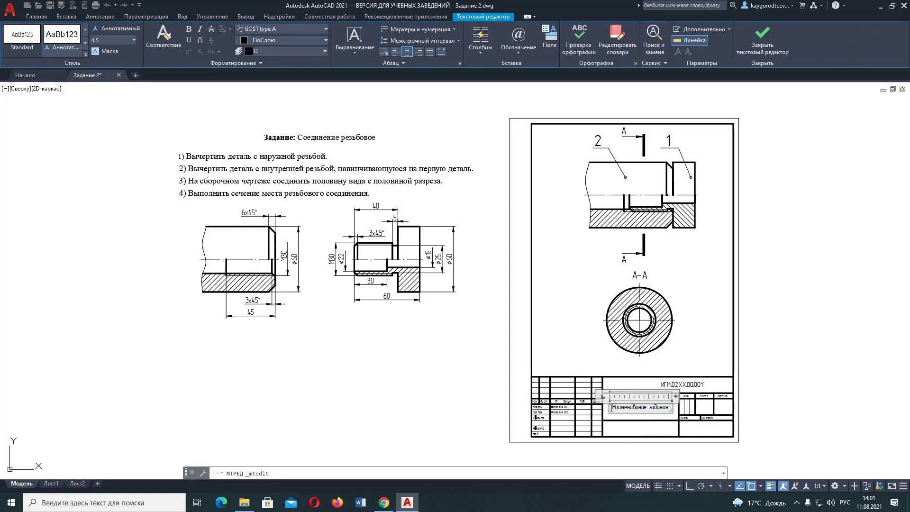
pyautogui.tripleClick(636, 408)
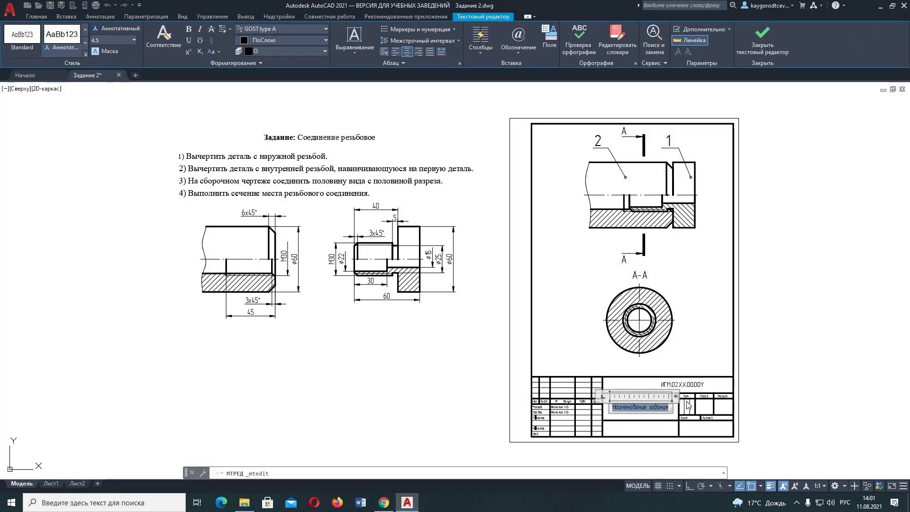
pyautogui.write('Со')
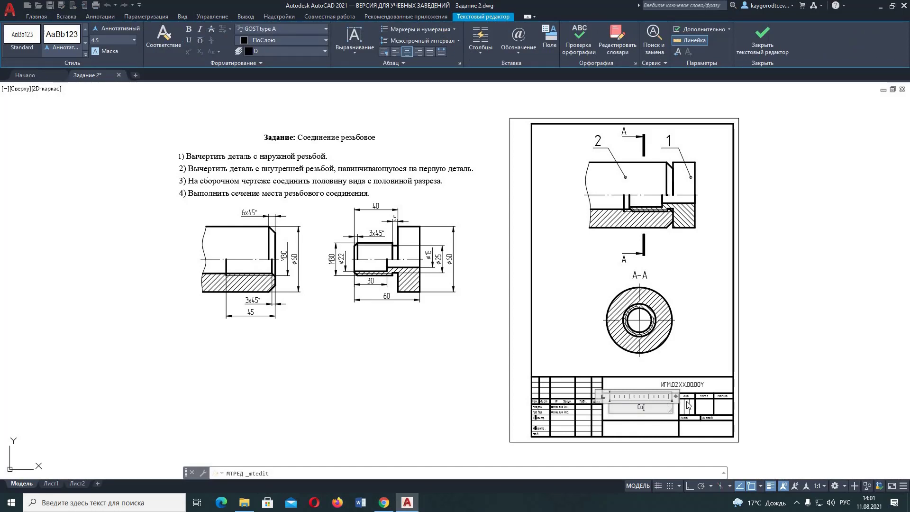
pyautogui.write('единение ')
pyautogui.write('резьбовое')
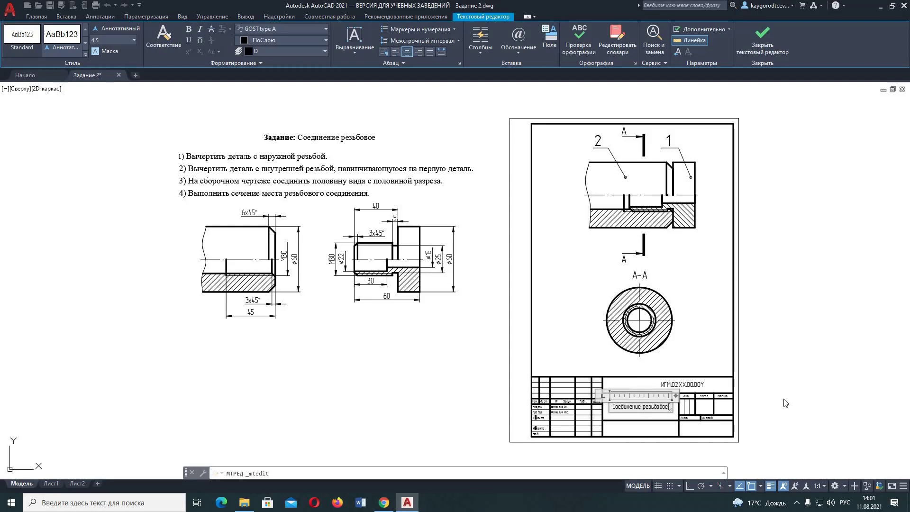
pyautogui.click(778, 61)
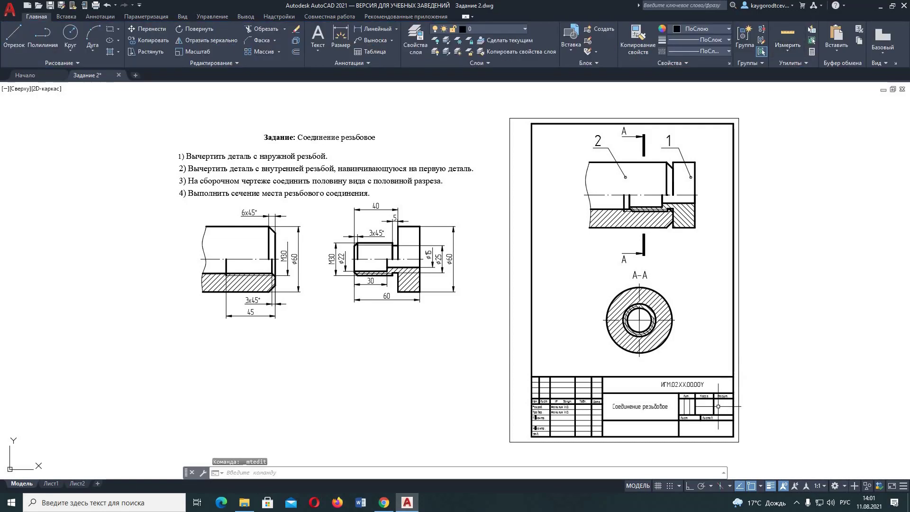
pyautogui.scroll(2, 712, 404)
# - Edit the designation to 'ИГМ.02.ХХ.10.000 СБ', widening the text box to one line
pyautogui.moveTo(664, 378); pyautogui.dragTo(643, 338, button='middle')
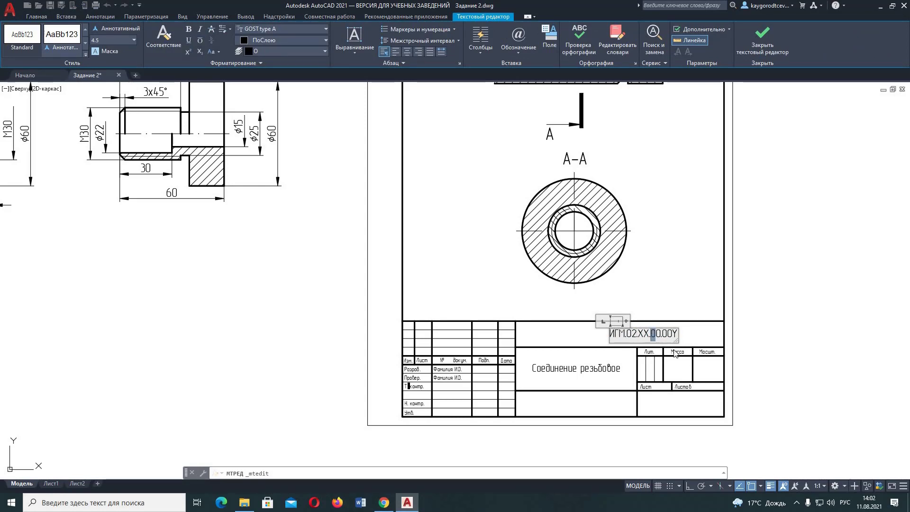
pyautogui.write('1')
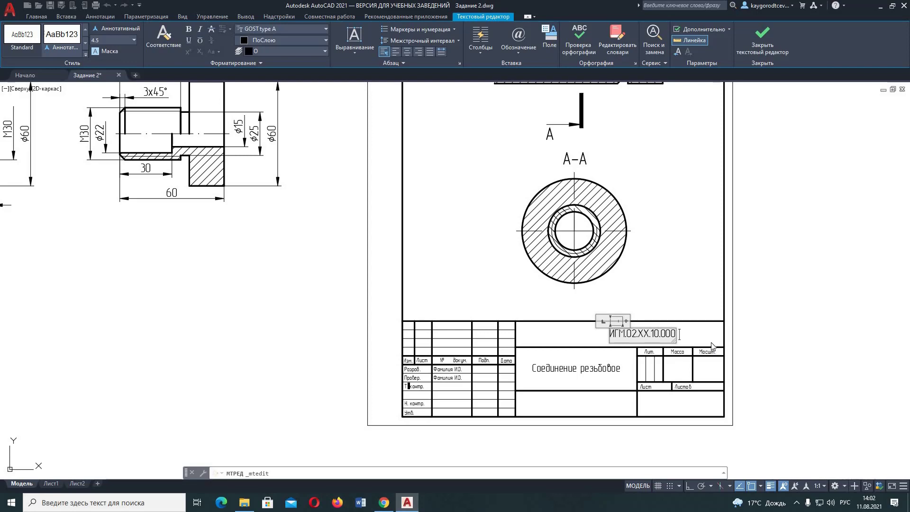
pyautogui.press('Return')
pyautogui.write('СБ')
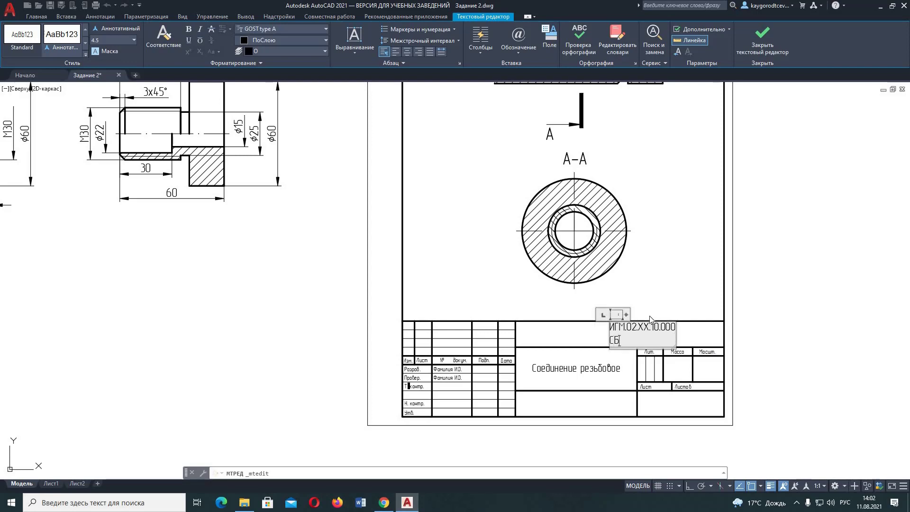
pyautogui.moveTo(629, 315); pyautogui.dragTo(701, 319)
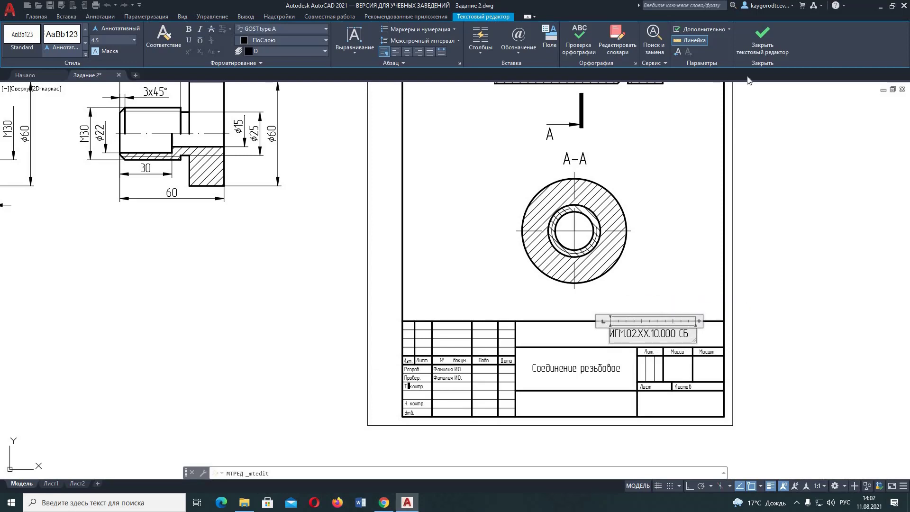
pyautogui.click(776, 42)
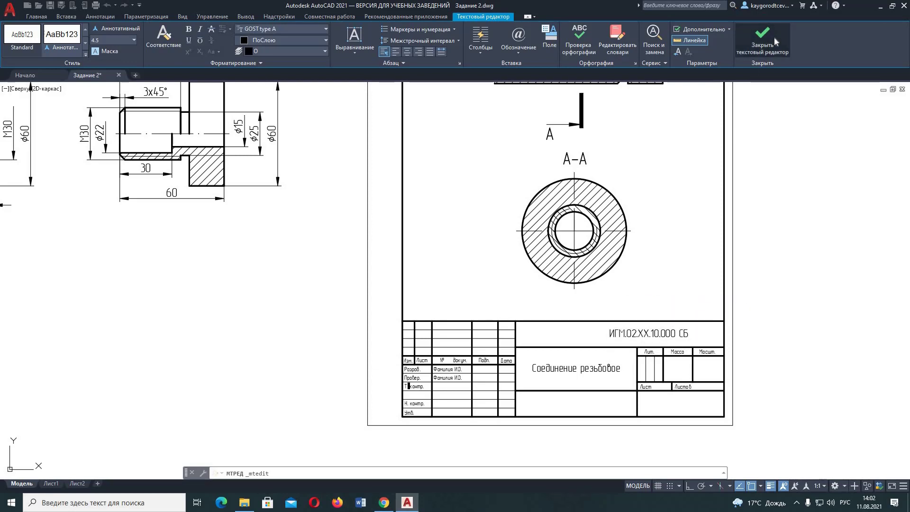
# - Shift the designation text left so it is centred in its title block field
pyautogui.click(651, 333)
pyautogui.moveTo(638, 339); pyautogui.dragTo(610, 339)
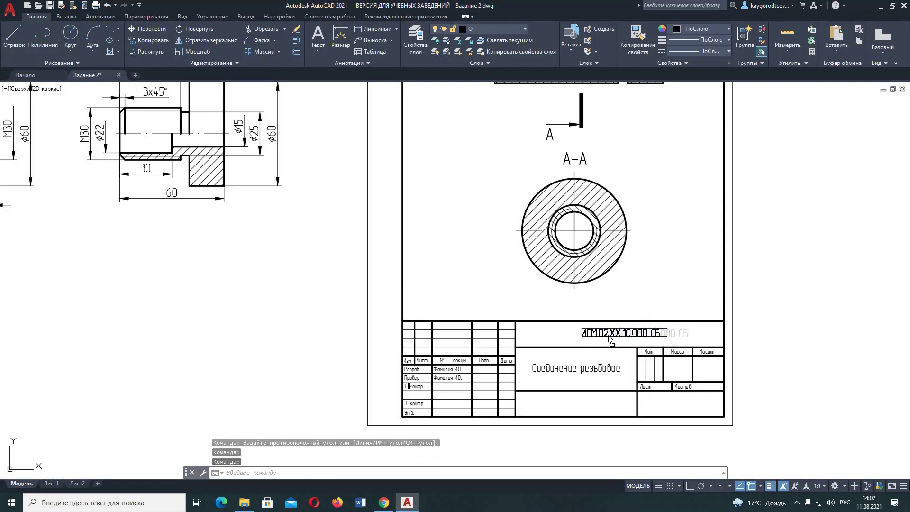
pyautogui.click(610, 339)
pyautogui.scroll(-2, 861, 317)
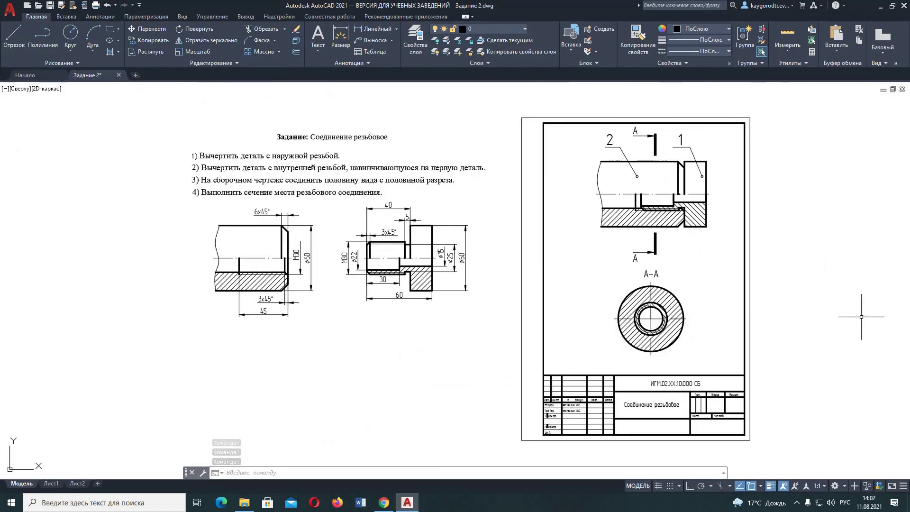